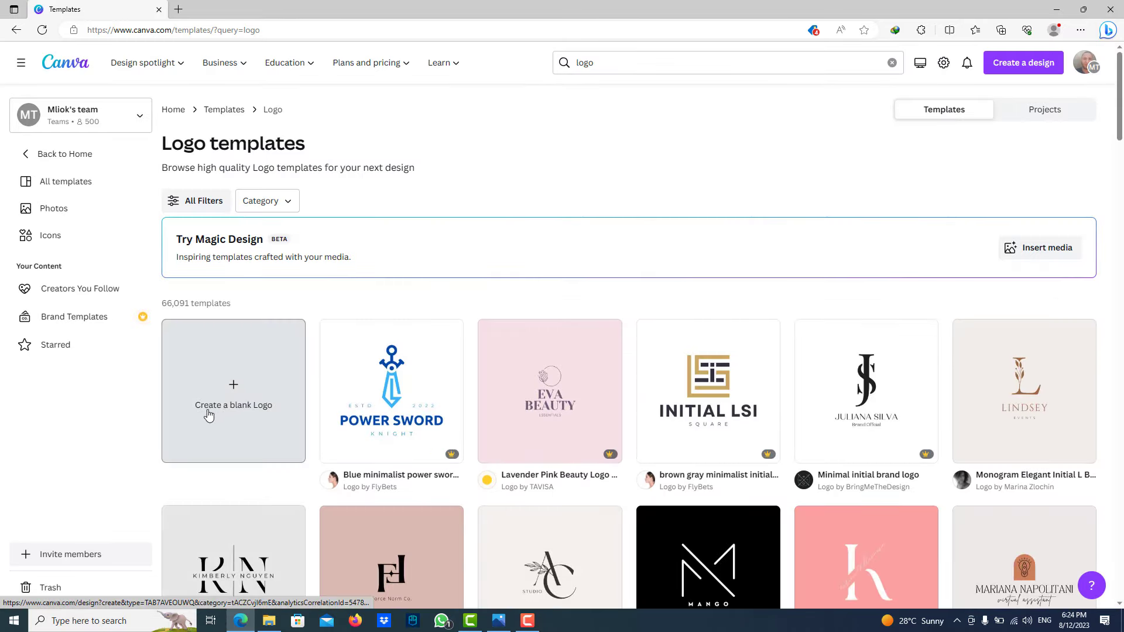
# - Create a blank logo design and add a heading that reads "RM"
pyautogui.click(240, 402)
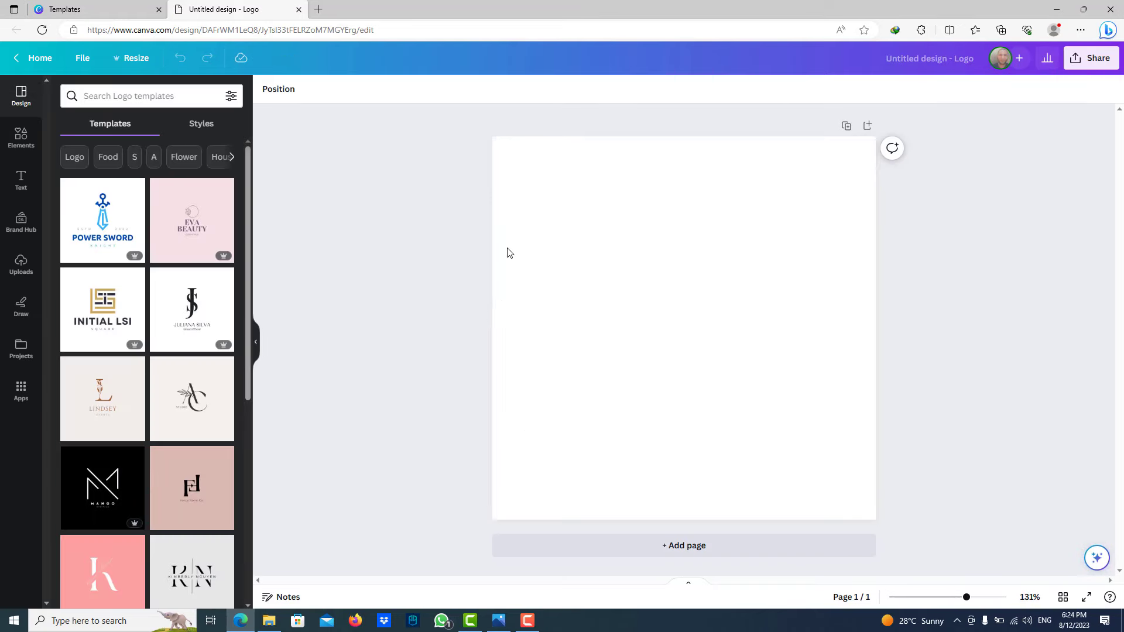
pyautogui.click(21, 179)
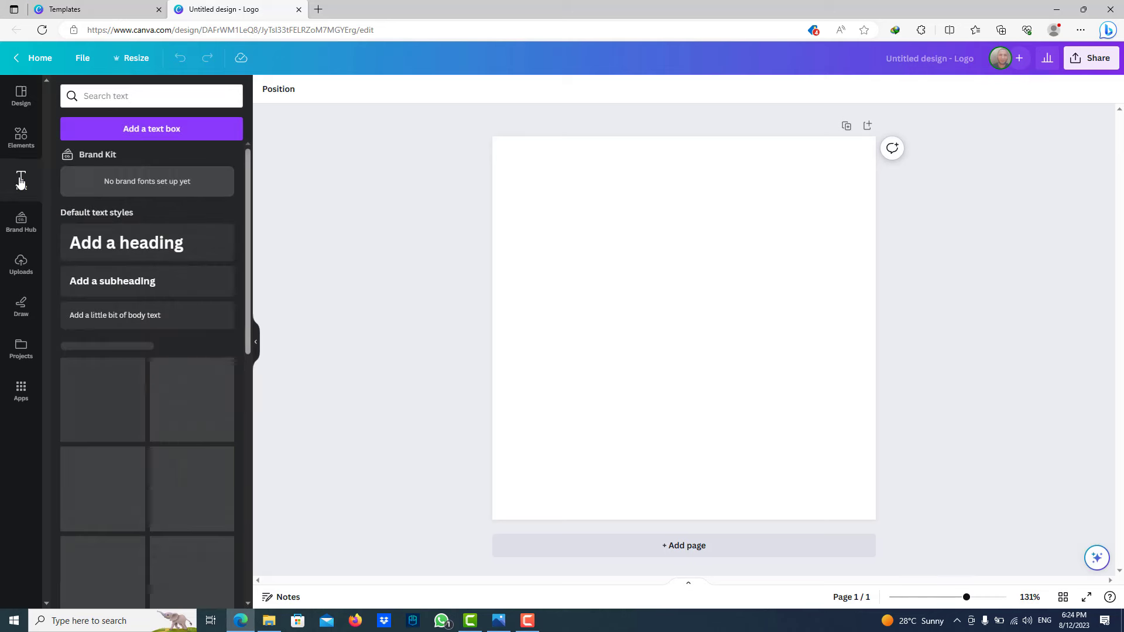
pyautogui.click(117, 241)
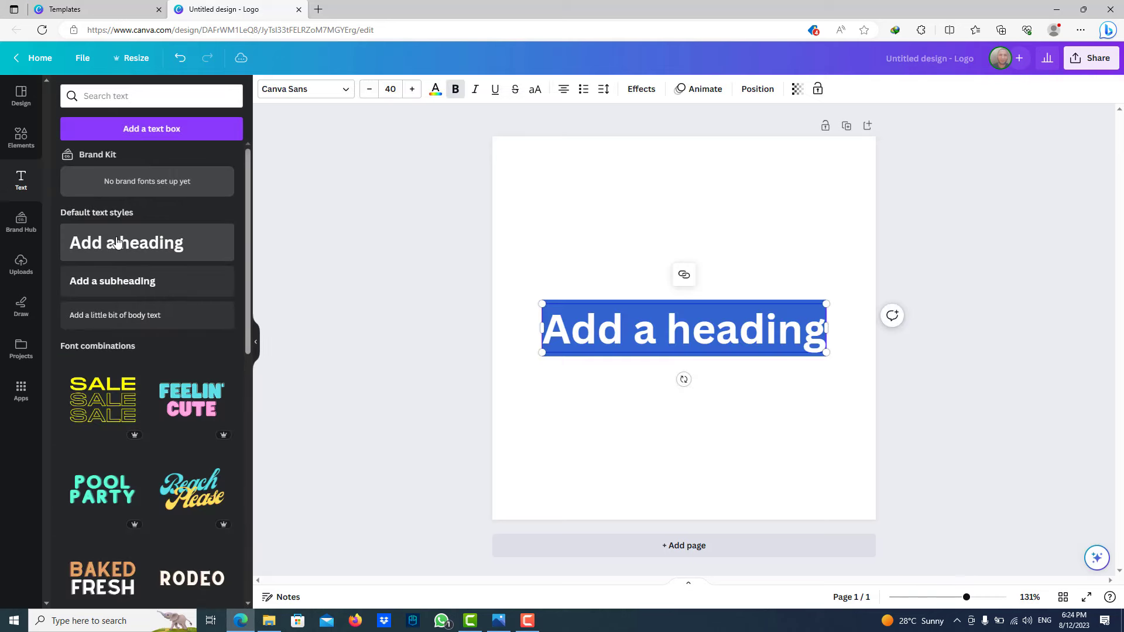
pyautogui.tripleClick(608, 339)
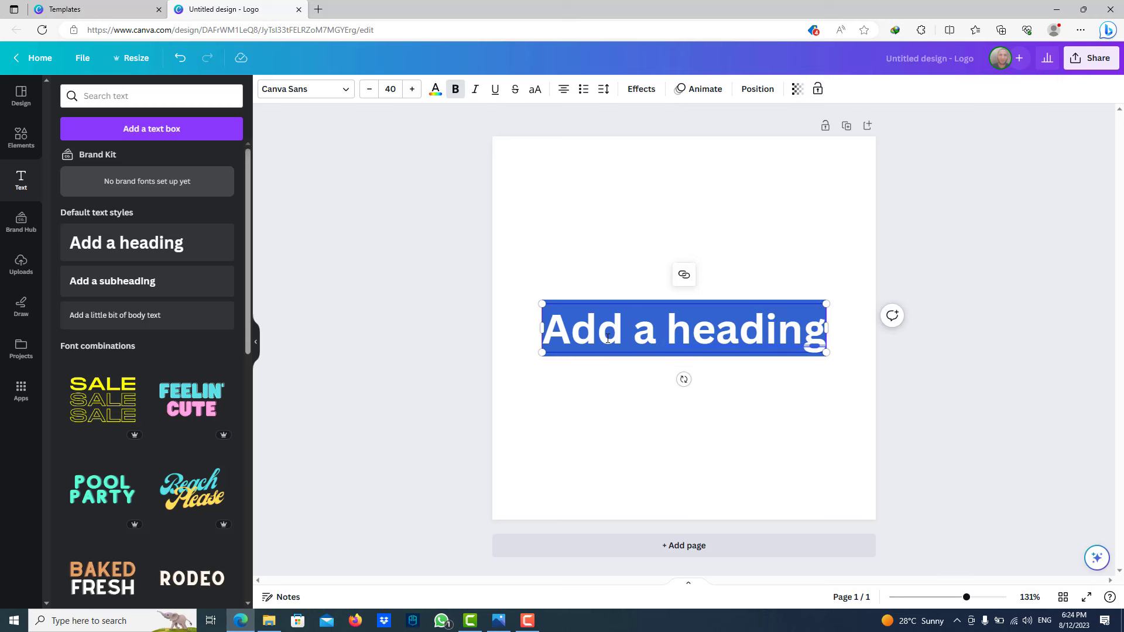
pyautogui.write('RM')
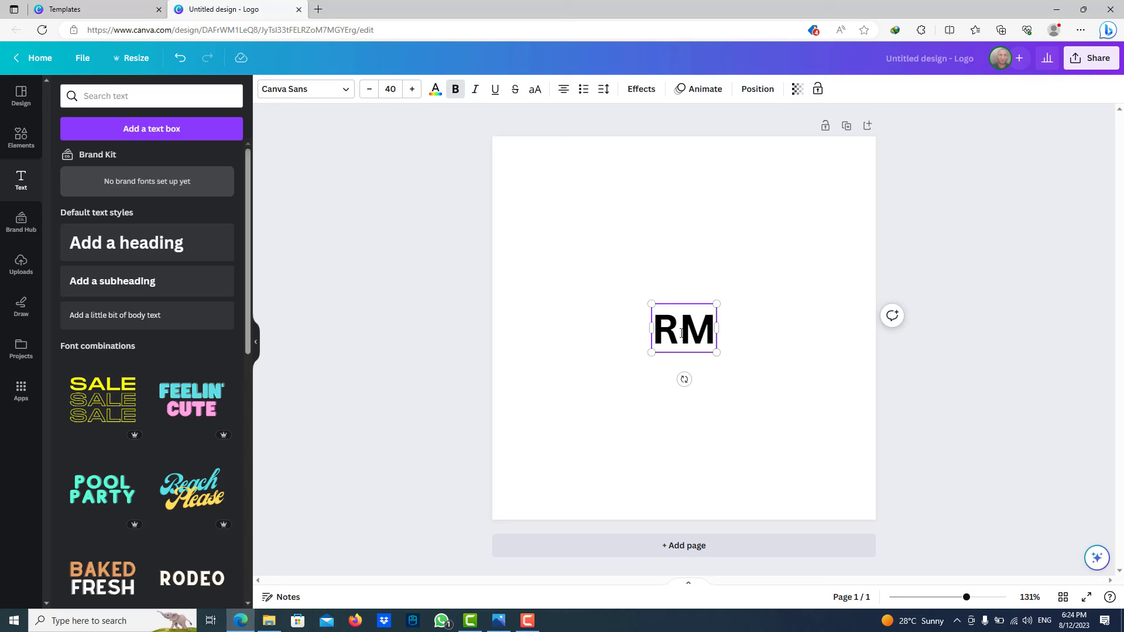
pyautogui.moveTo(662, 323); pyautogui.dragTo(715, 328)
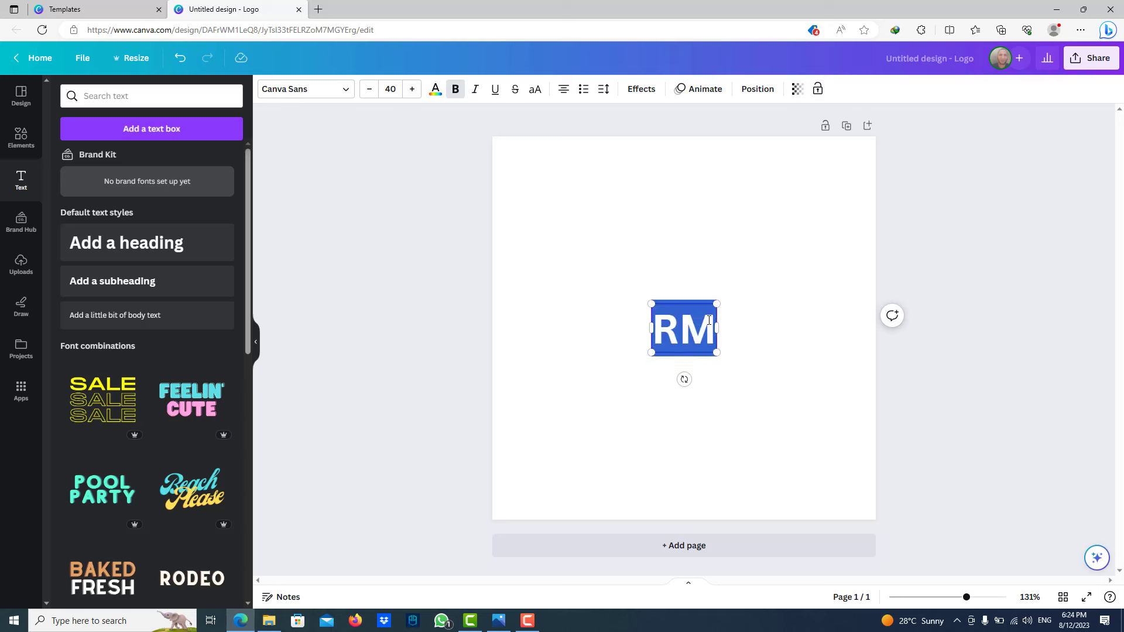
pyautogui.click(606, 382)
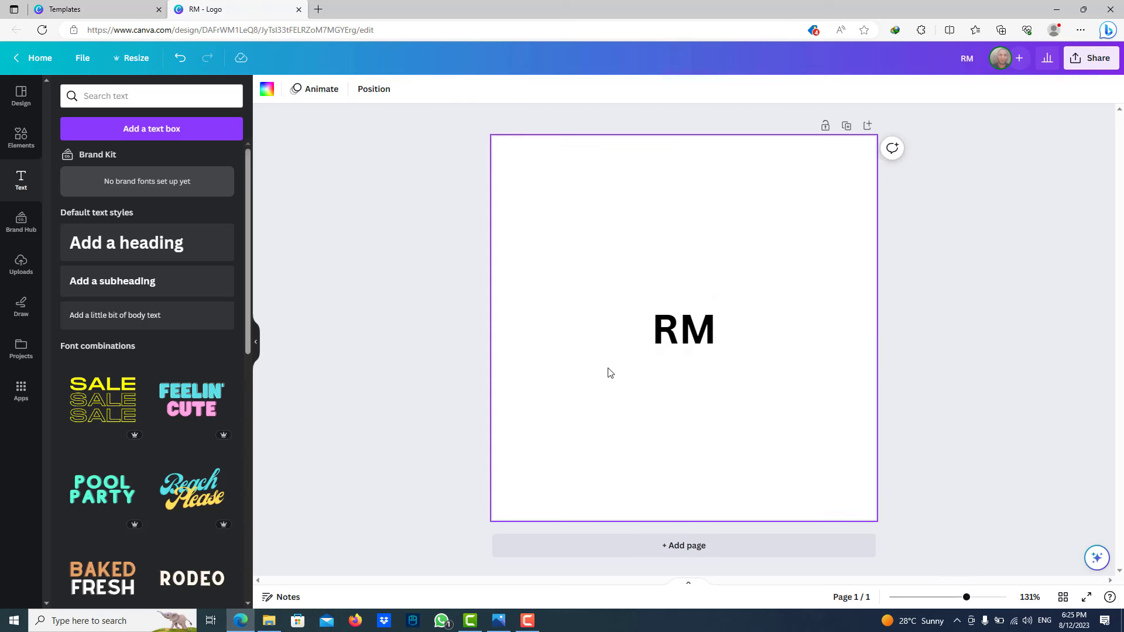
# - Set the RM heading's font to Archivo Black and enlarge it to about size 138 at the centre of the page
pyautogui.click(660, 324)
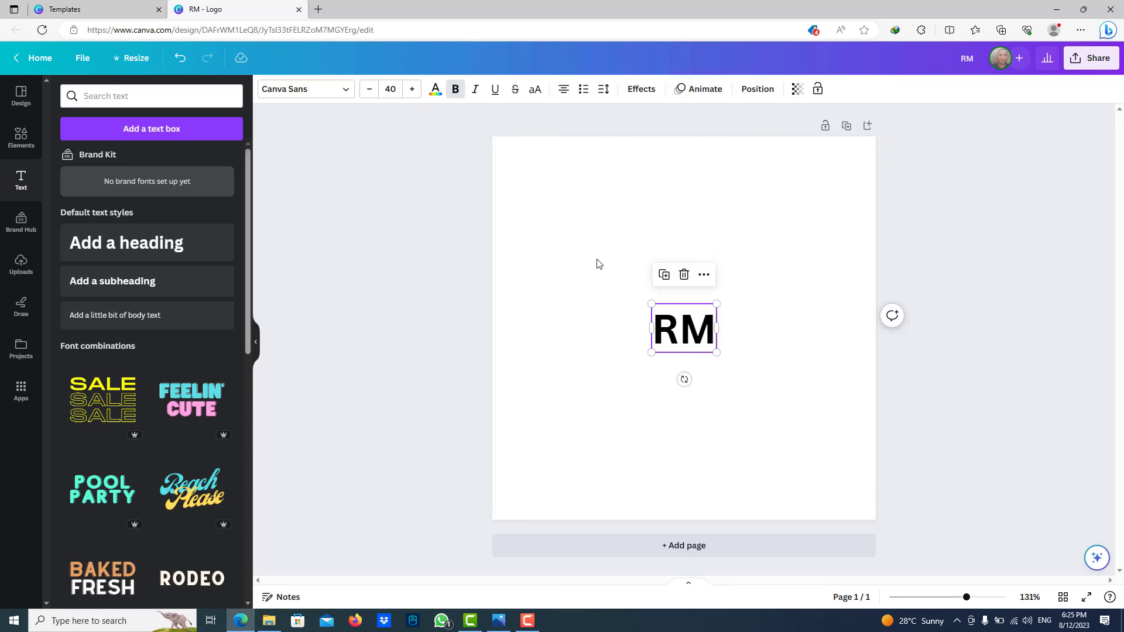
pyautogui.click(312, 89)
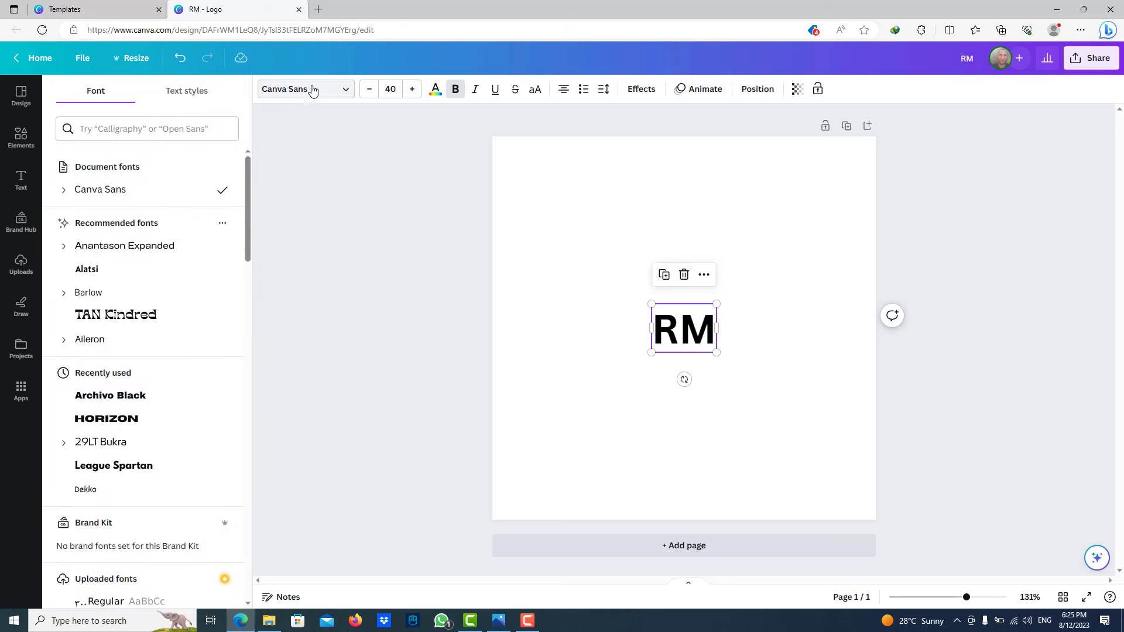
pyautogui.click(116, 397)
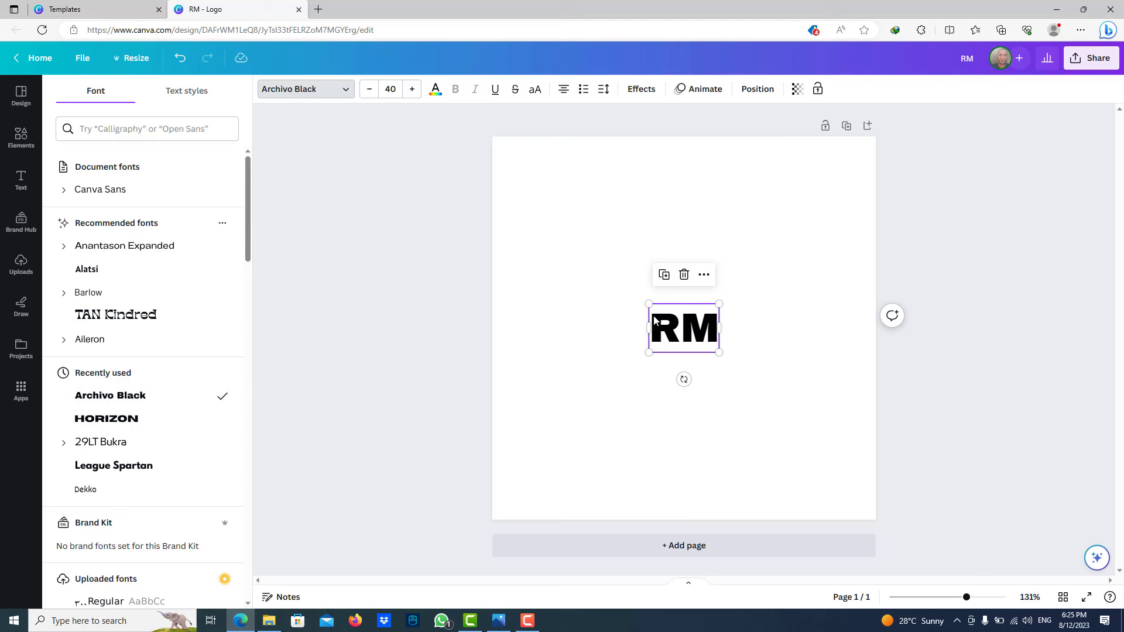
pyautogui.moveTo(649, 304); pyautogui.dragTo(524, 218)
pyautogui.moveTo(719, 351); pyautogui.dragTo(765, 384)
pyautogui.moveTo(721, 332); pyautogui.dragTo(752, 349)
pyautogui.click(615, 389)
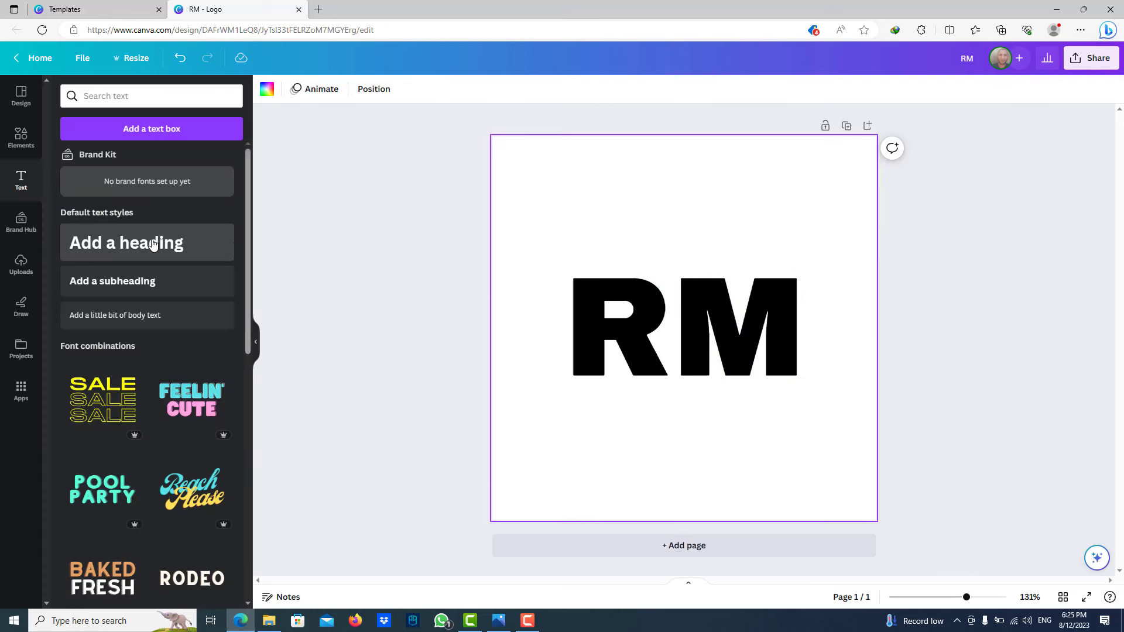
# - Find line graphics, add a thin black tapered line and stretch it horizontally past both sides of the RM letters
pyautogui.click(17, 138)
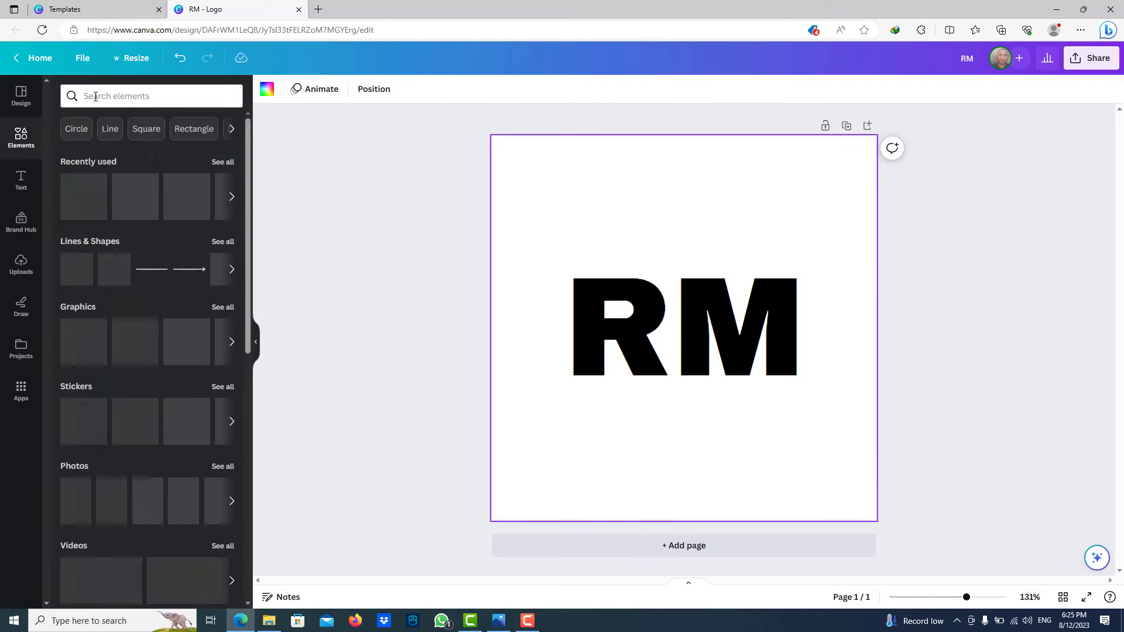
pyautogui.click(105, 126)
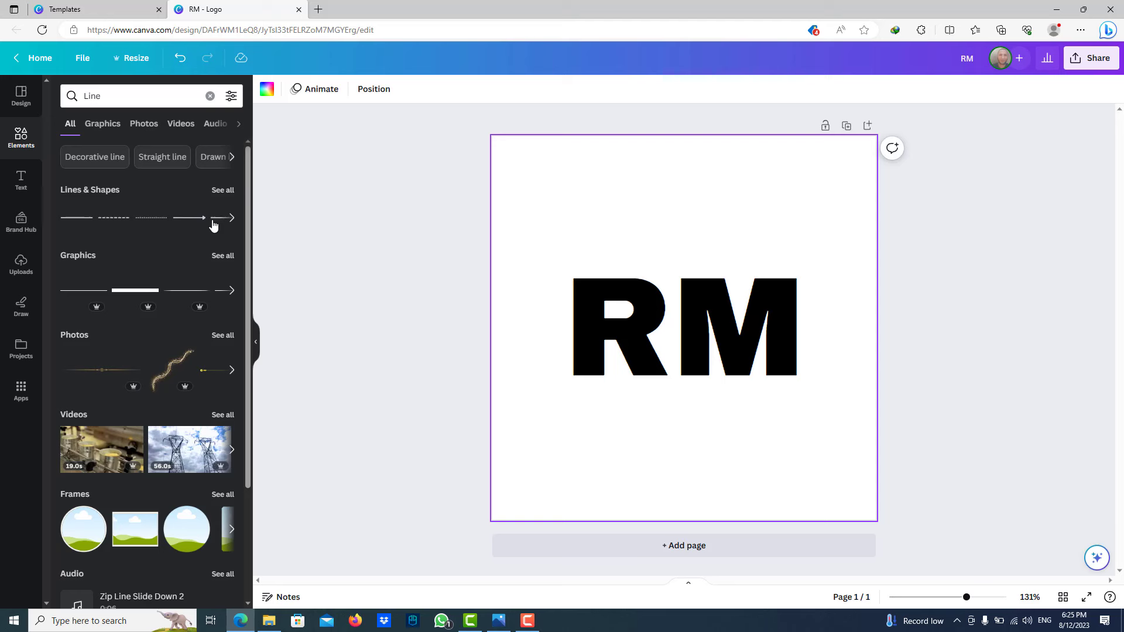
pyautogui.click(102, 124)
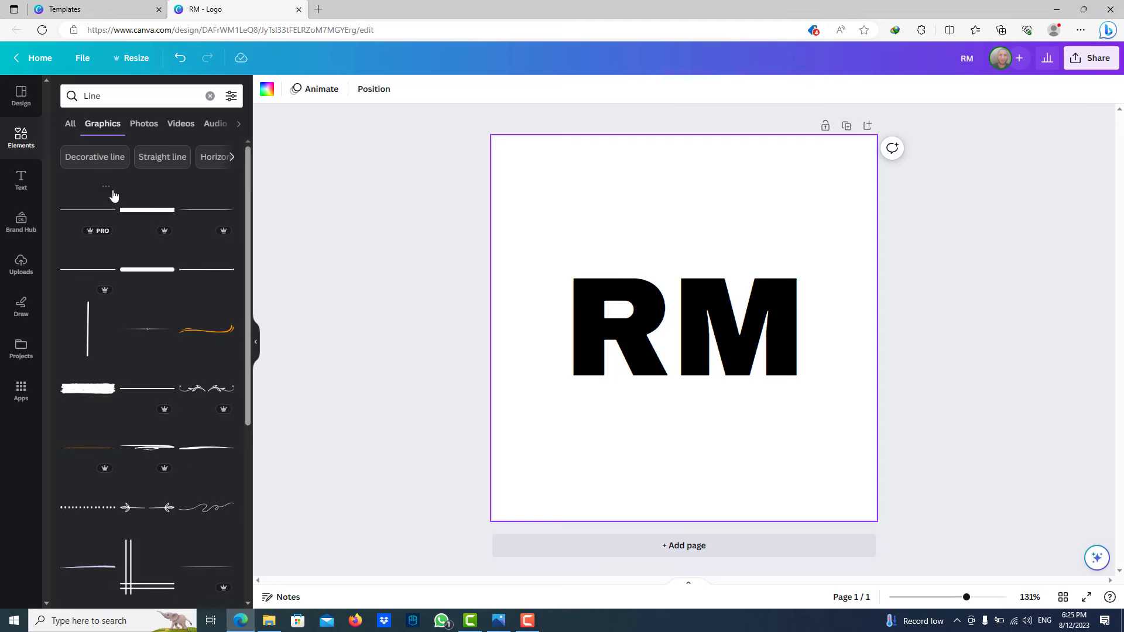
pyautogui.click(202, 211)
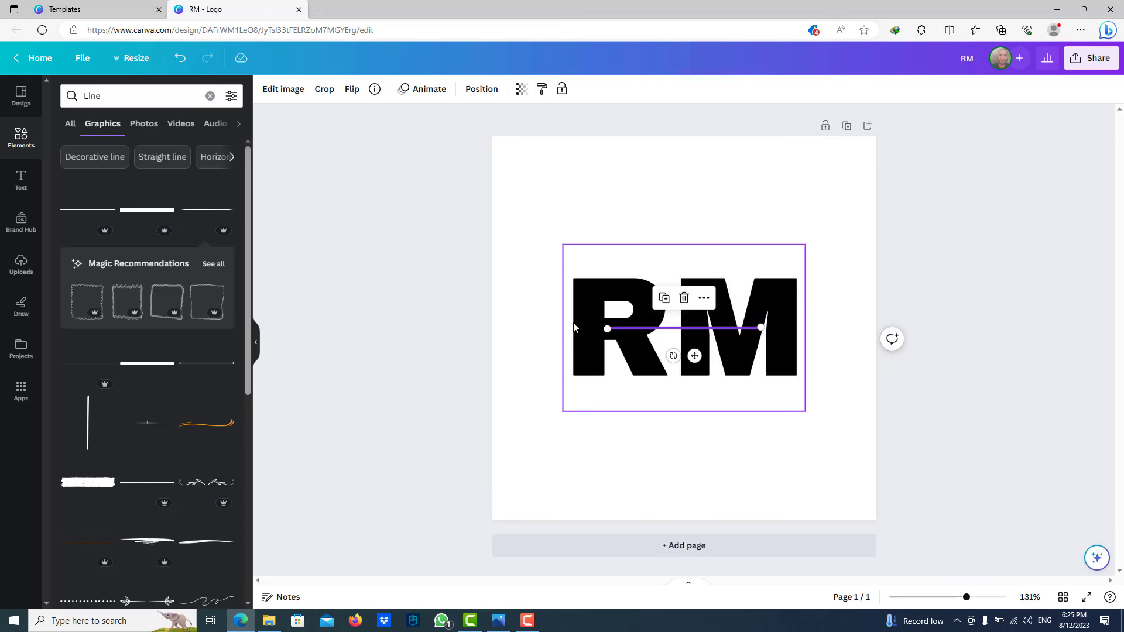
pyautogui.moveTo(607, 328); pyautogui.dragTo(494, 359)
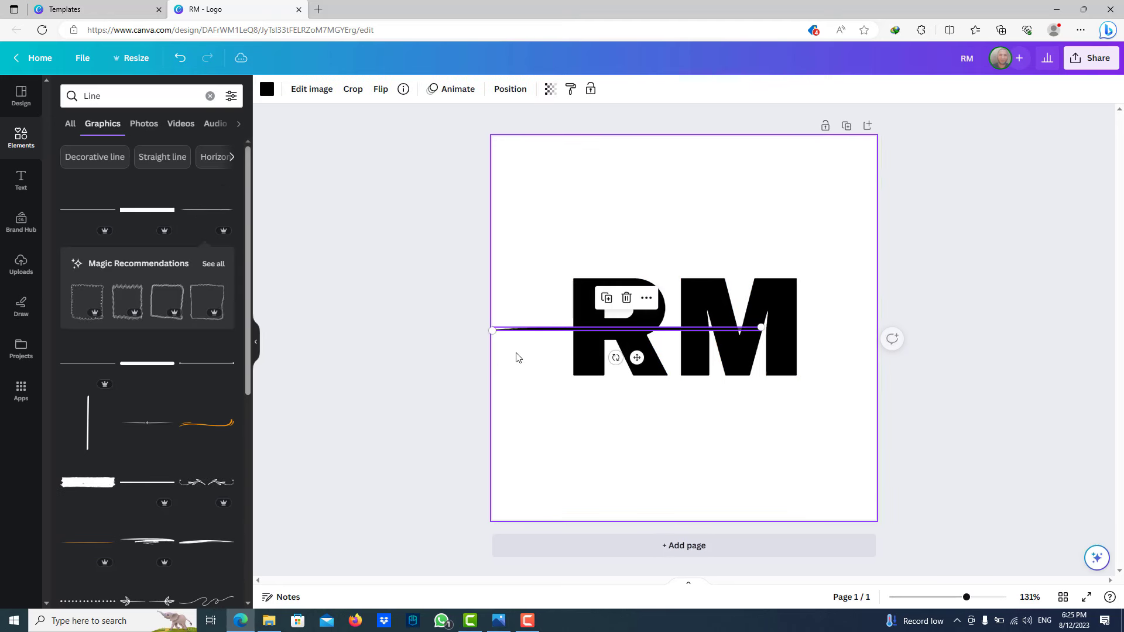
pyautogui.moveTo(761, 328); pyautogui.dragTo(813, 326)
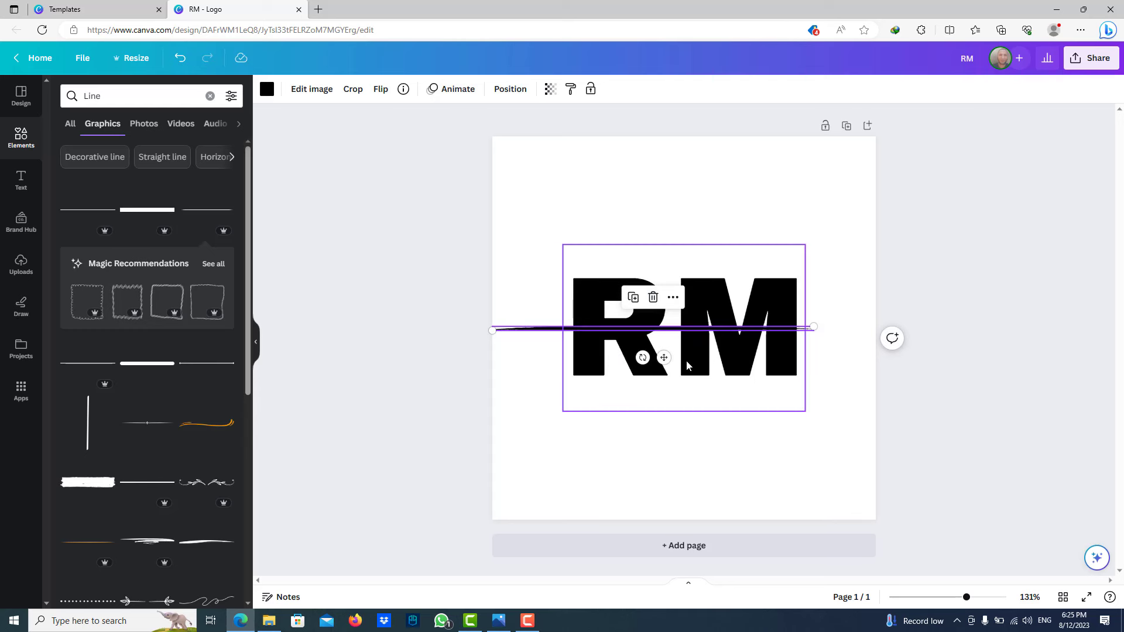
# - Rotate the line into a diagonal descending from the upper left of the R to the lower right of the M, centred over the letters
pyautogui.moveTo(643, 358); pyautogui.dragTo(630, 365)
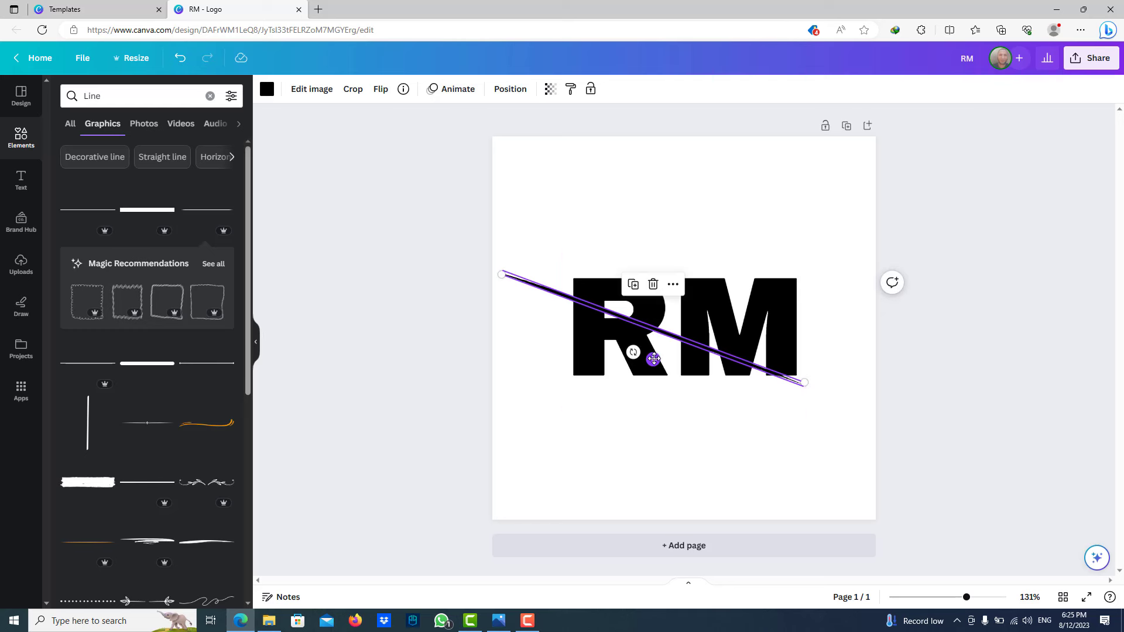
pyautogui.moveTo(653, 360); pyautogui.dragTo(648, 392)
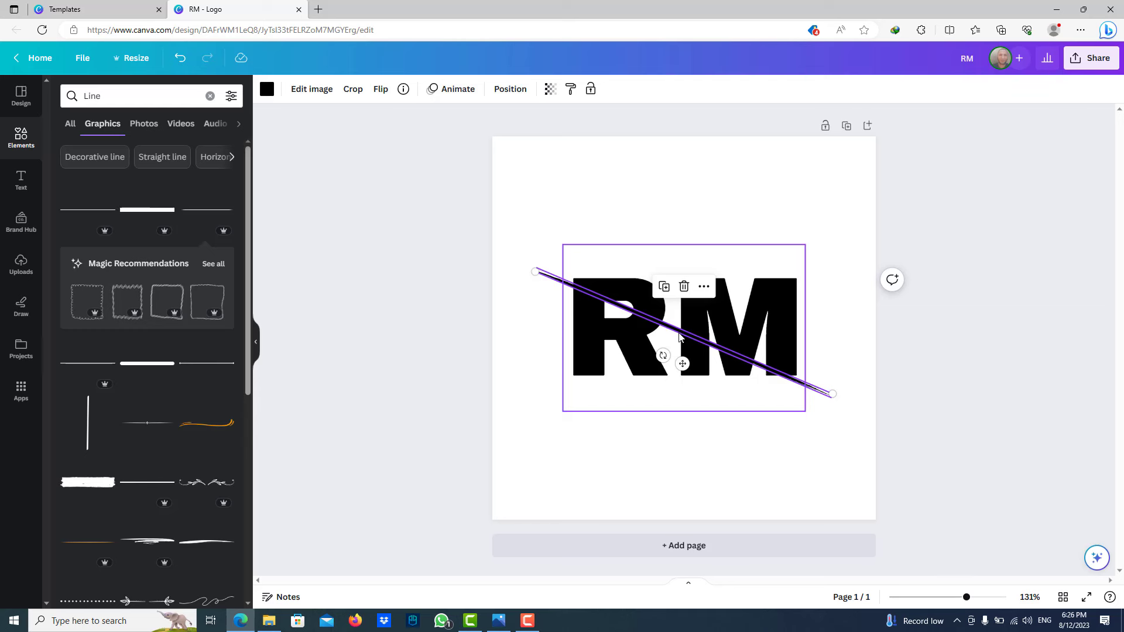
pyautogui.moveTo(679, 337); pyautogui.dragTo(684, 329)
pyautogui.click(722, 412)
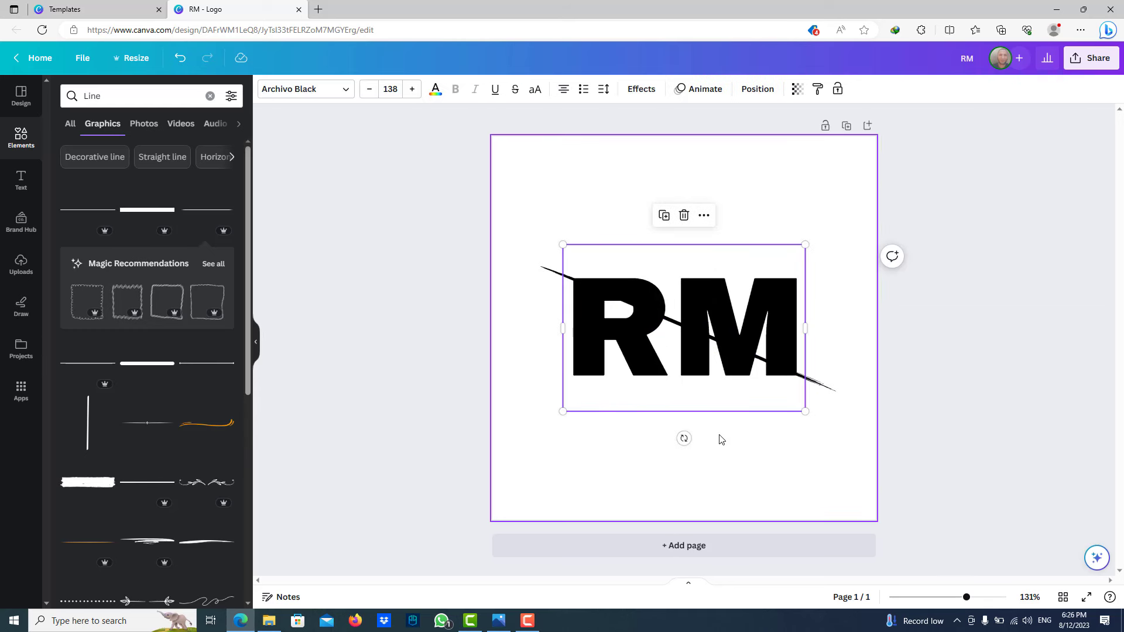
pyautogui.click(721, 461)
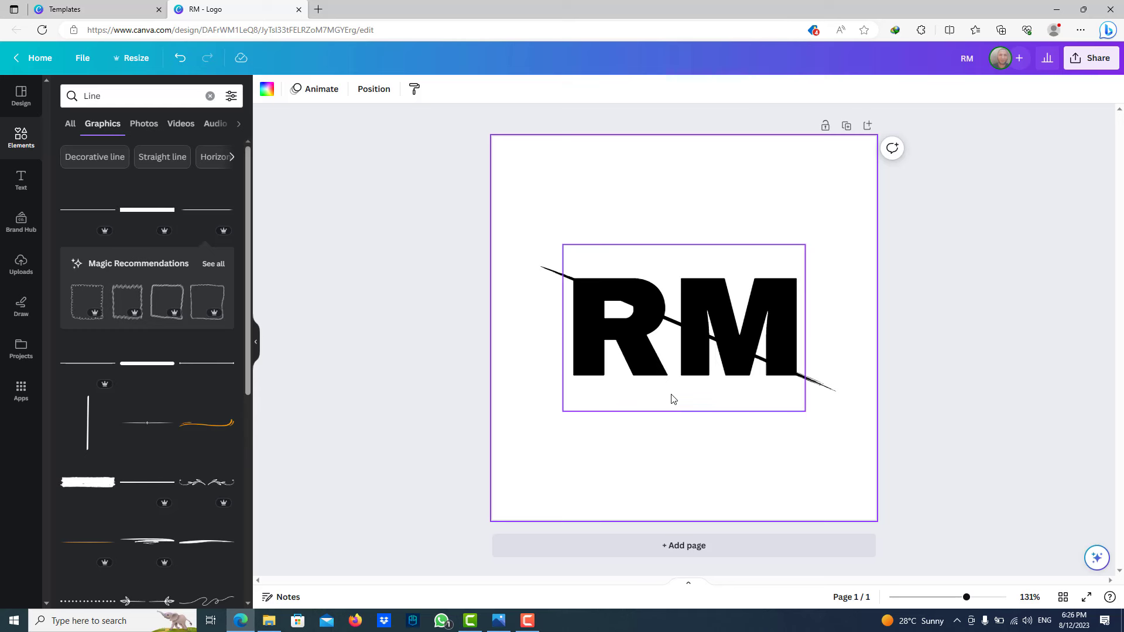
# - Lengthen the diagonal line and reposition it so that both ends extend well beyond the letters
pyautogui.click(820, 382)
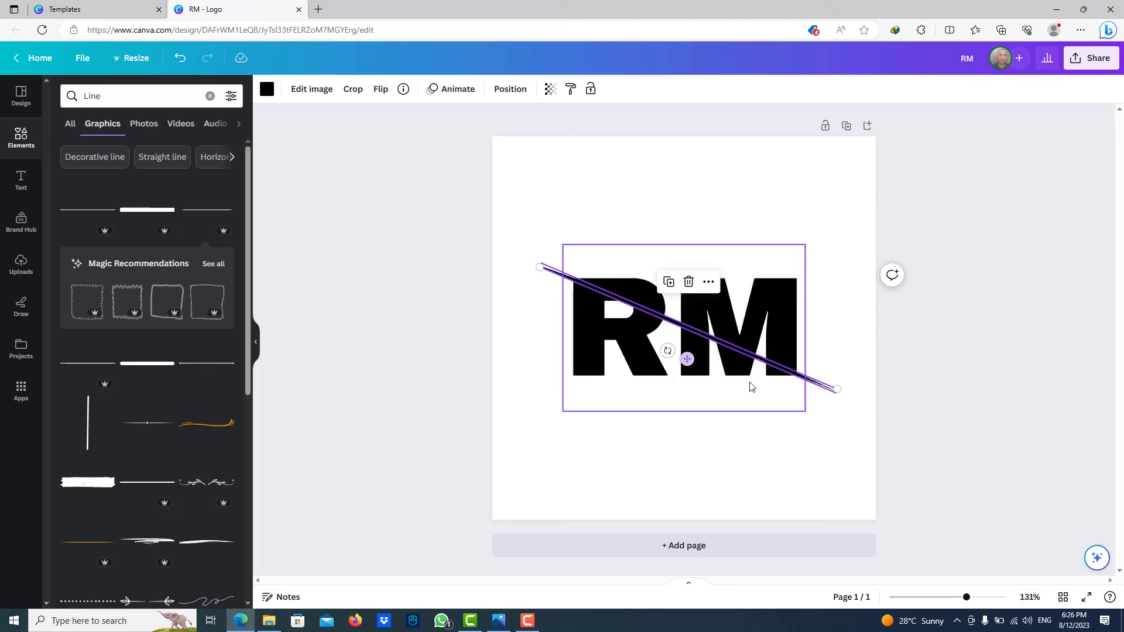
pyautogui.moveTo(837, 389); pyautogui.dragTo(884, 401)
pyautogui.moveTo(816, 387); pyautogui.dragTo(800, 377)
pyautogui.click(845, 462)
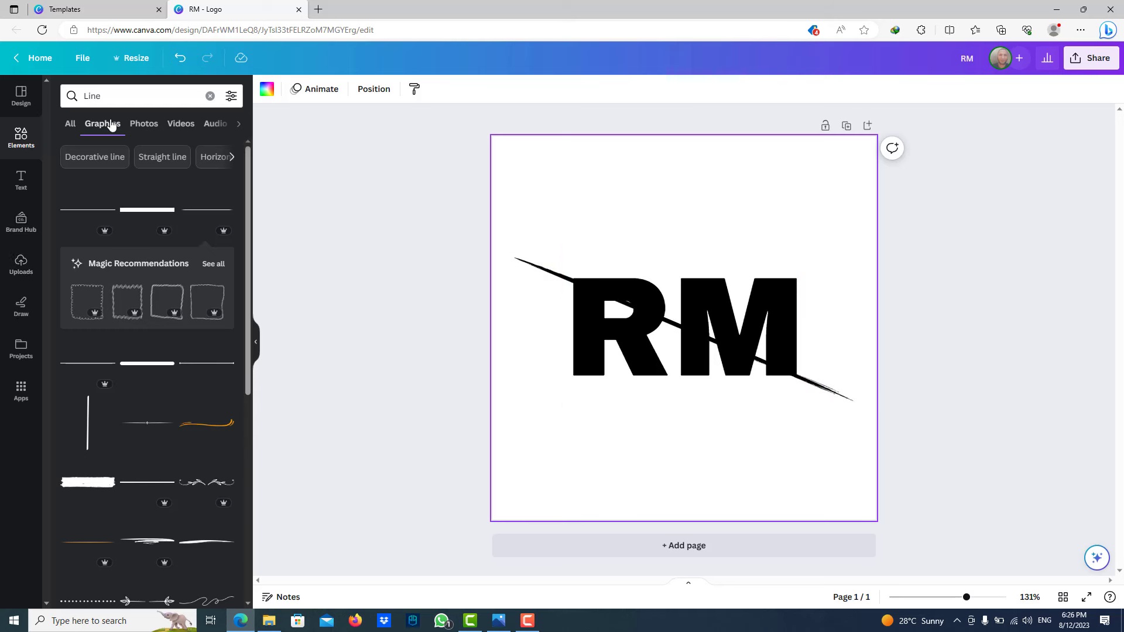
# - Add a rectangle shape over the letters and fill it with the default yellow
pyautogui.click(117, 94)
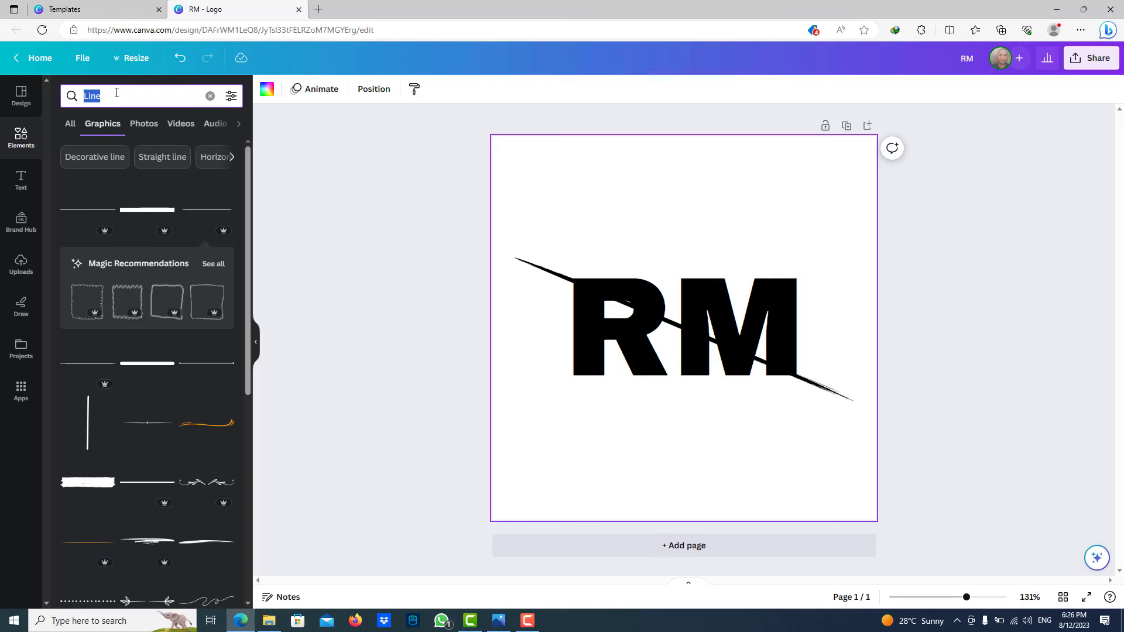
pyautogui.write('rec')
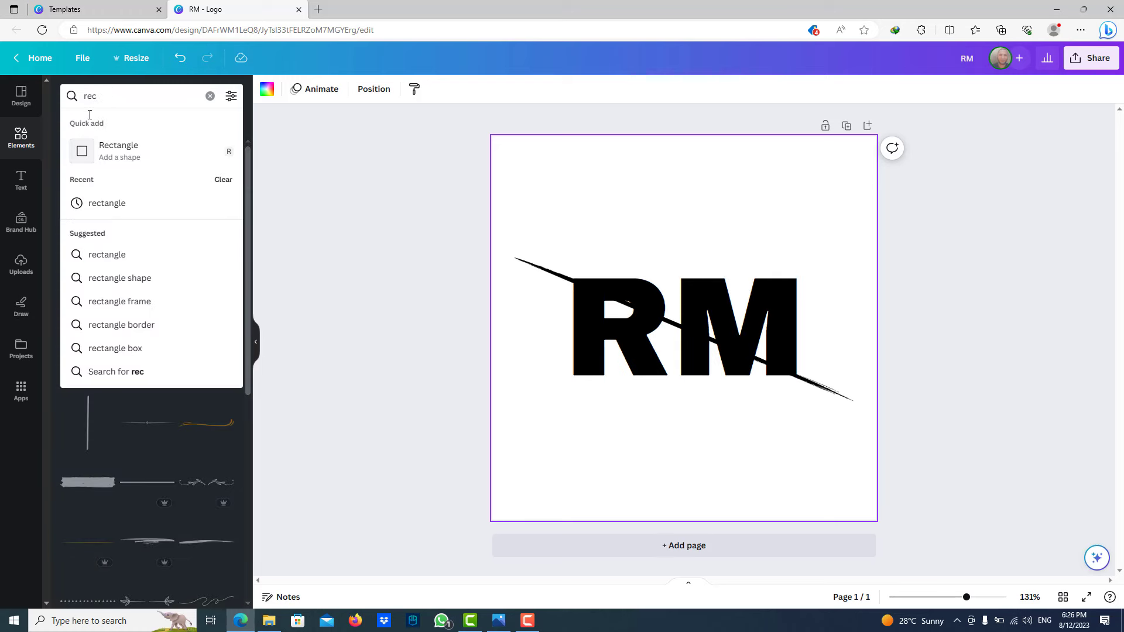
pyautogui.click(120, 164)
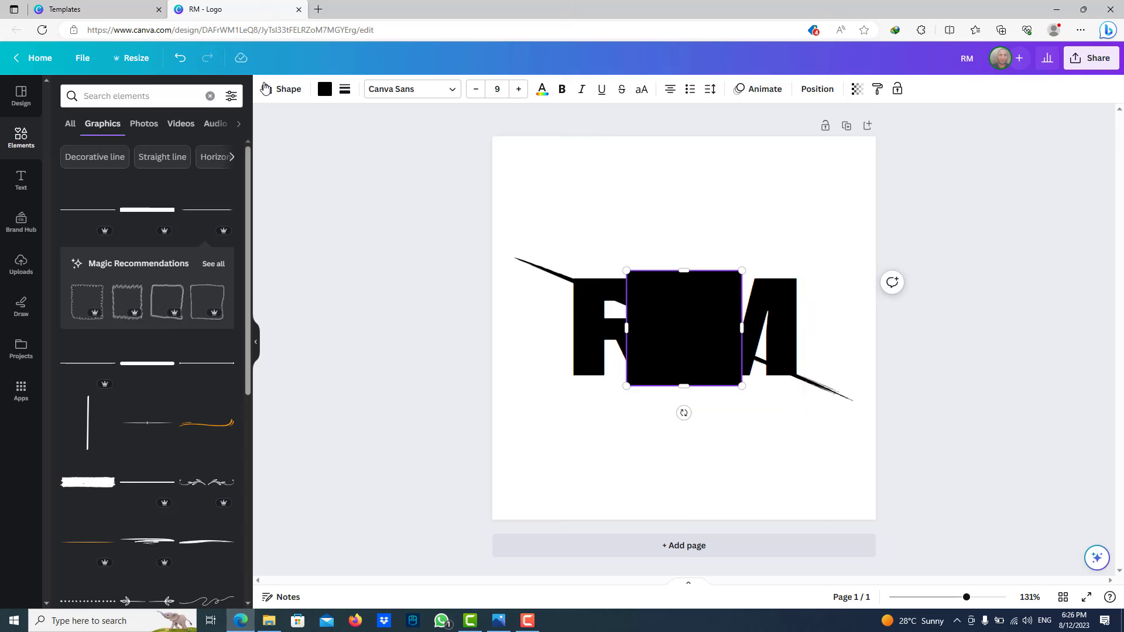
pyautogui.click(324, 89)
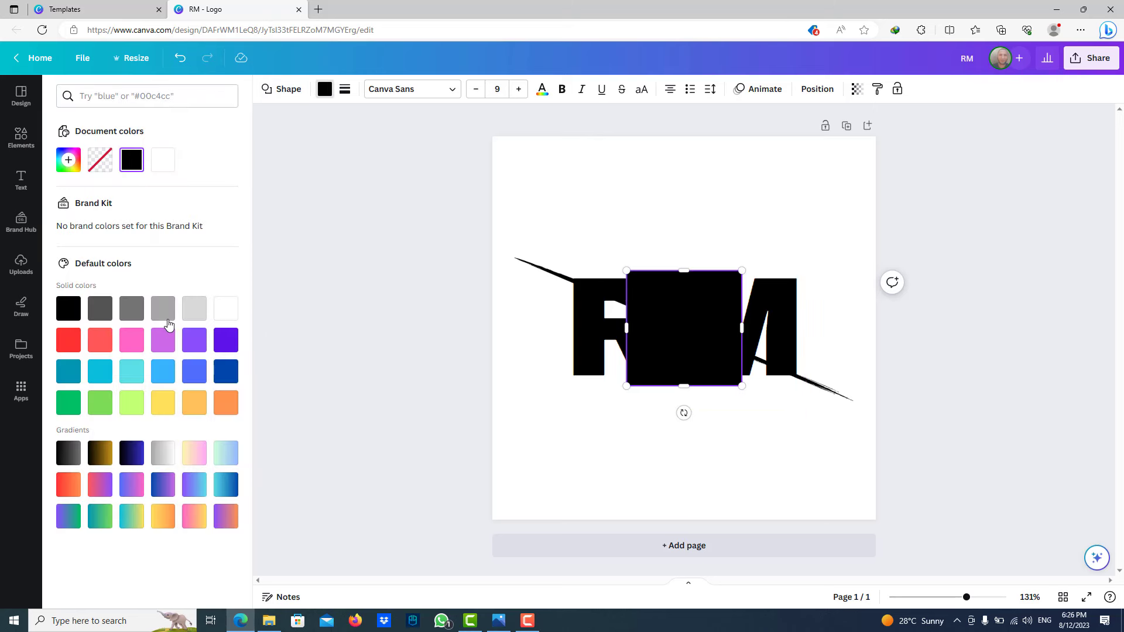
pyautogui.click(163, 402)
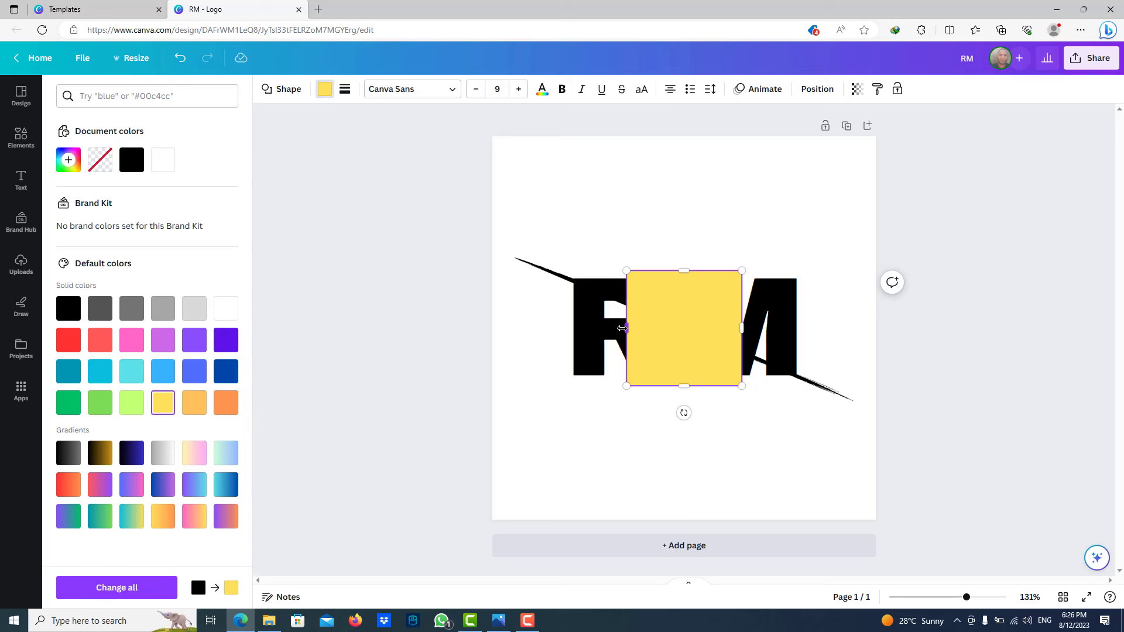
# - Widen the yellow rectangle past both sides of the page and tilt it down towards the right
pyautogui.moveTo(622, 328); pyautogui.dragTo(464, 326)
pyautogui.moveTo(741, 328); pyautogui.dragTo(989, 329)
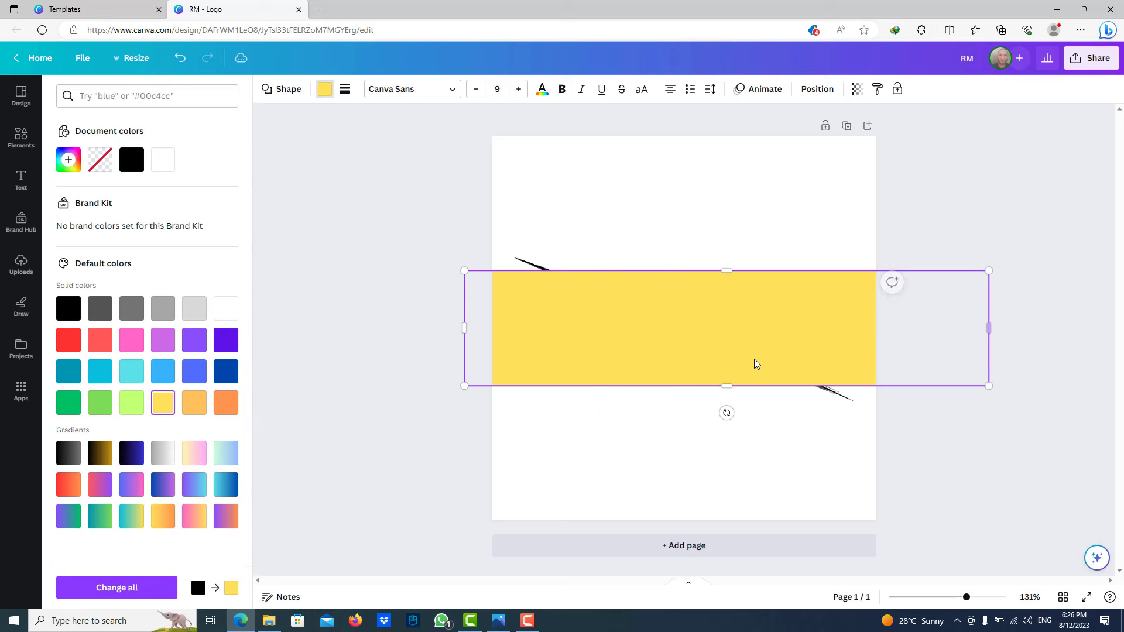
pyautogui.moveTo(726, 413); pyautogui.dragTo(678, 419)
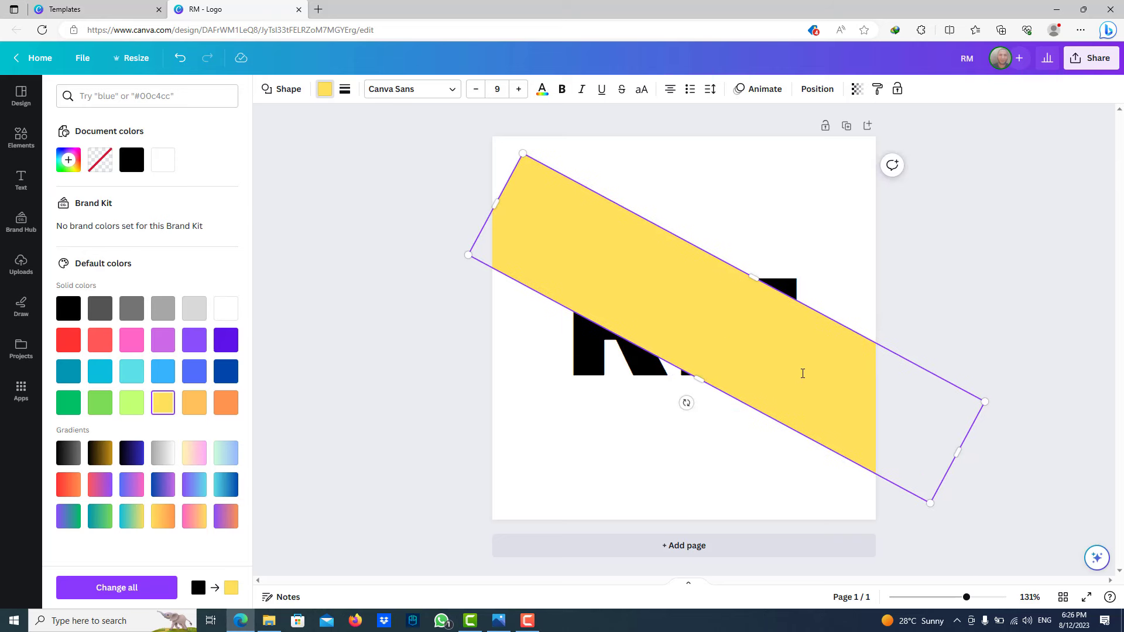
# - Move and fine-rotate the yellow rectangle so its lower edge runs along the diagonal line, covering the upper part of the letters
pyautogui.moveTo(816, 401); pyautogui.dragTo(800, 342)
pyautogui.moveTo(673, 344); pyautogui.dragTo(669, 373)
pyautogui.moveTo(784, 289); pyautogui.dragTo(783, 295)
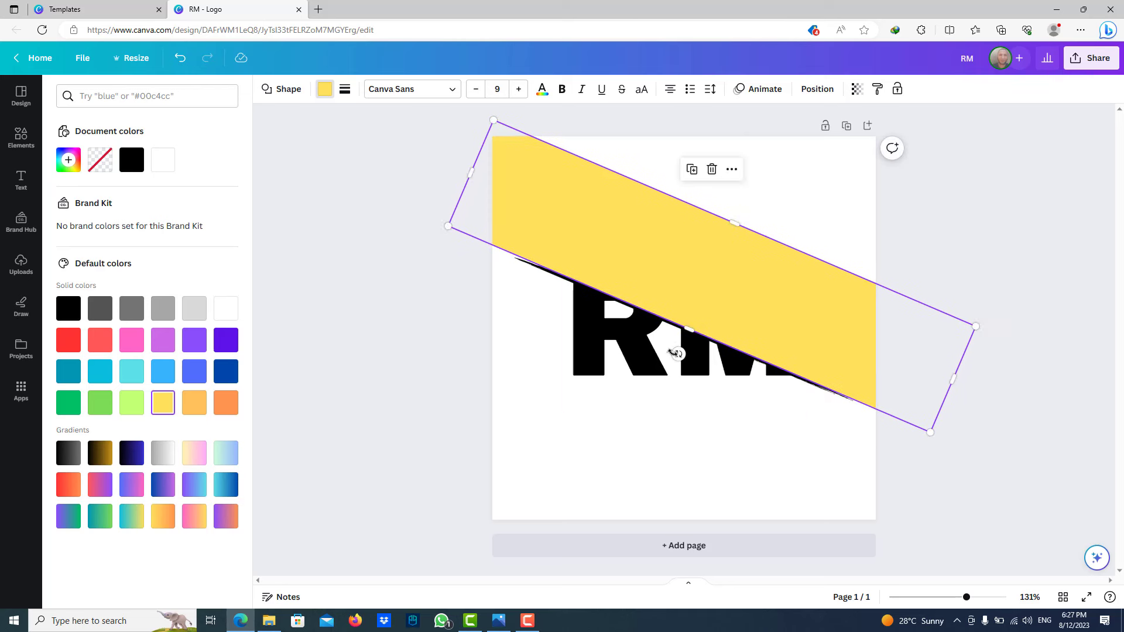
pyautogui.moveTo(678, 354); pyautogui.dragTo(680, 355)
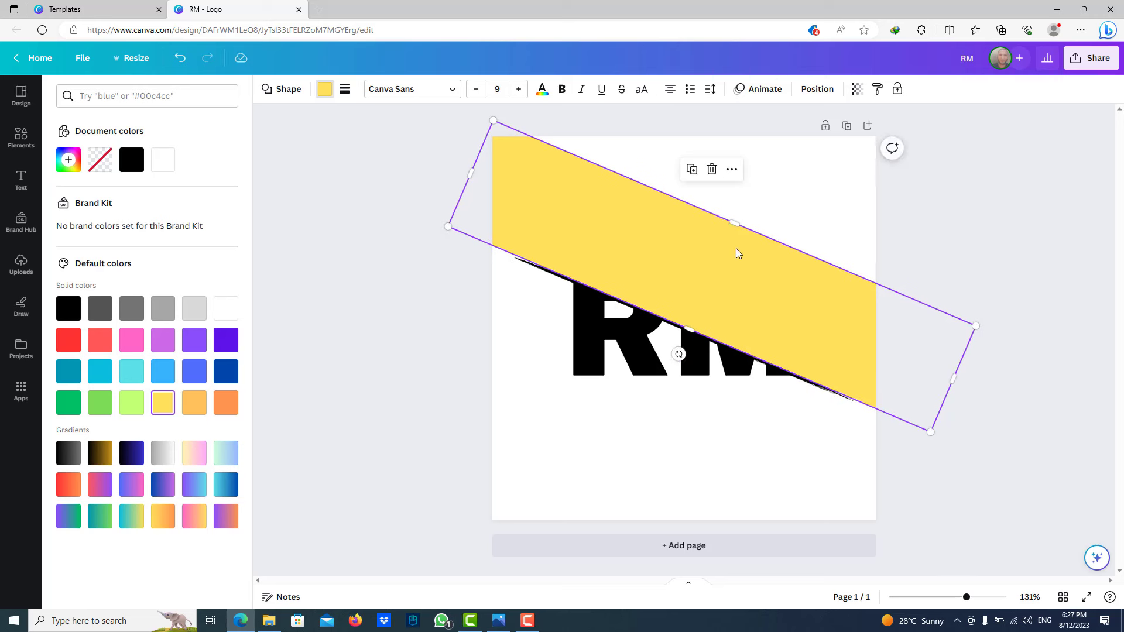
# - Extend the yellow rectangle upward to cover the whole page area above the diagonal line and fine-tune its lower edge
pyautogui.moveTo(731, 222); pyautogui.dragTo(856, 113)
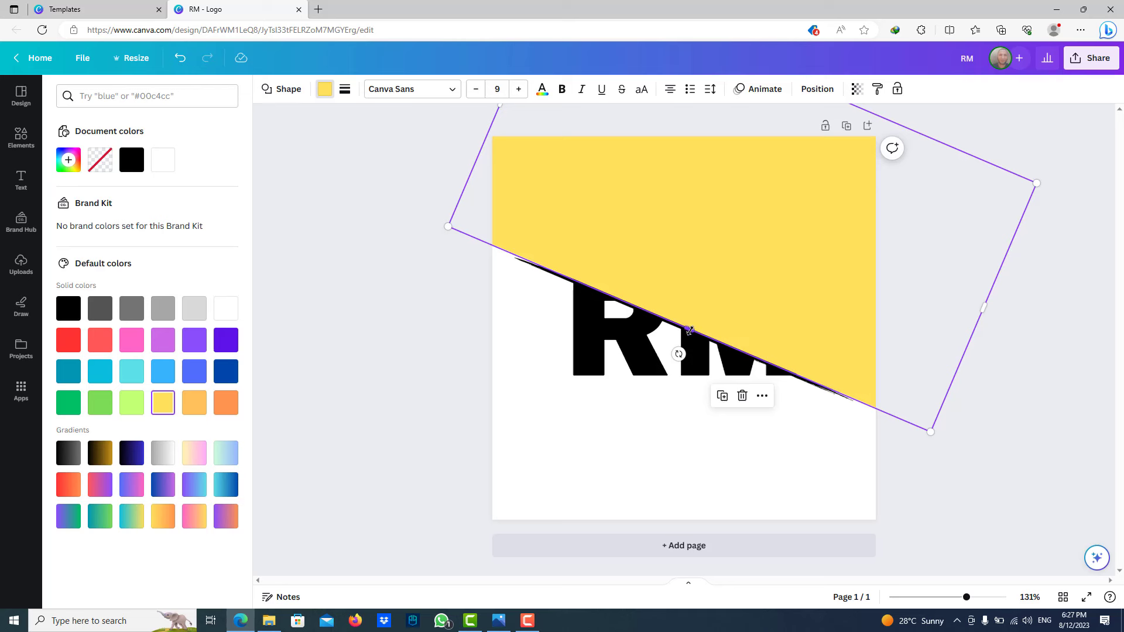
pyautogui.moveTo(690, 330); pyautogui.dragTo(696, 334)
pyautogui.click(682, 477)
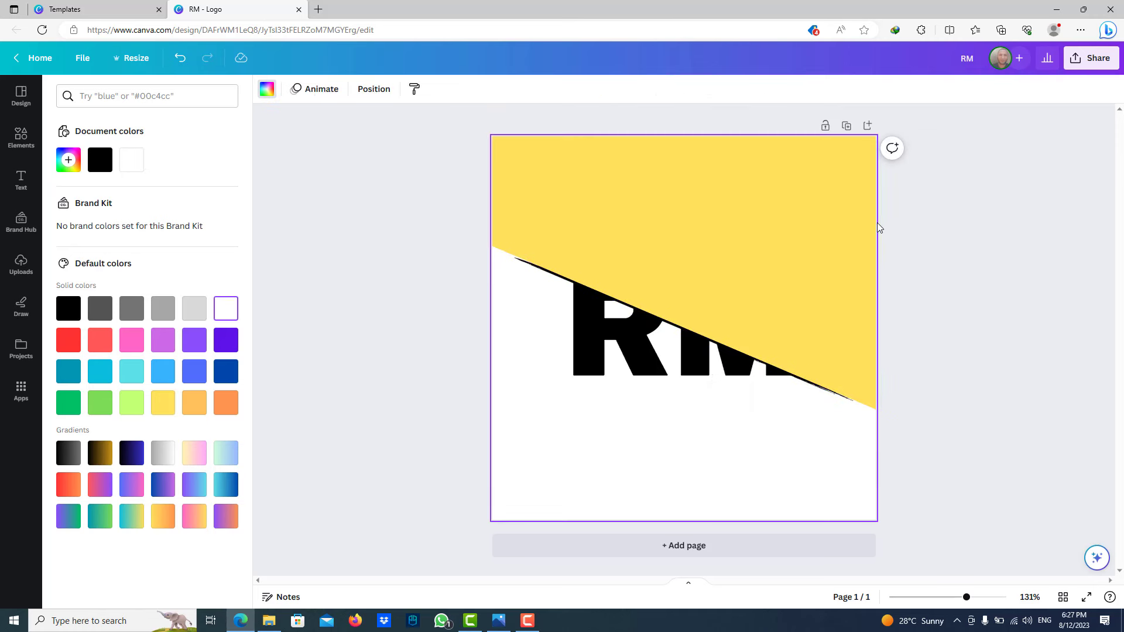
pyautogui.click(820, 218)
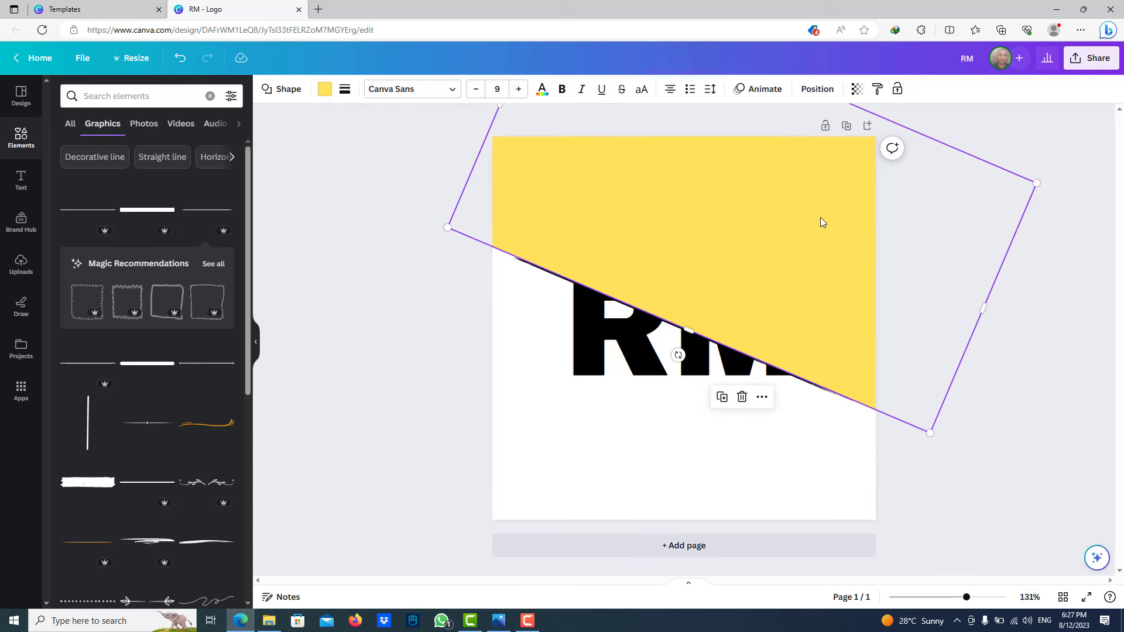
# - Place a copy of the yellow rectangle below the diagonal line so the two cover all the letters, and duplicate the page
pyautogui.moveTo(820, 218); pyautogui.dragTo(712, 457)
pyautogui.moveTo(710, 454); pyautogui.dragTo(707, 448)
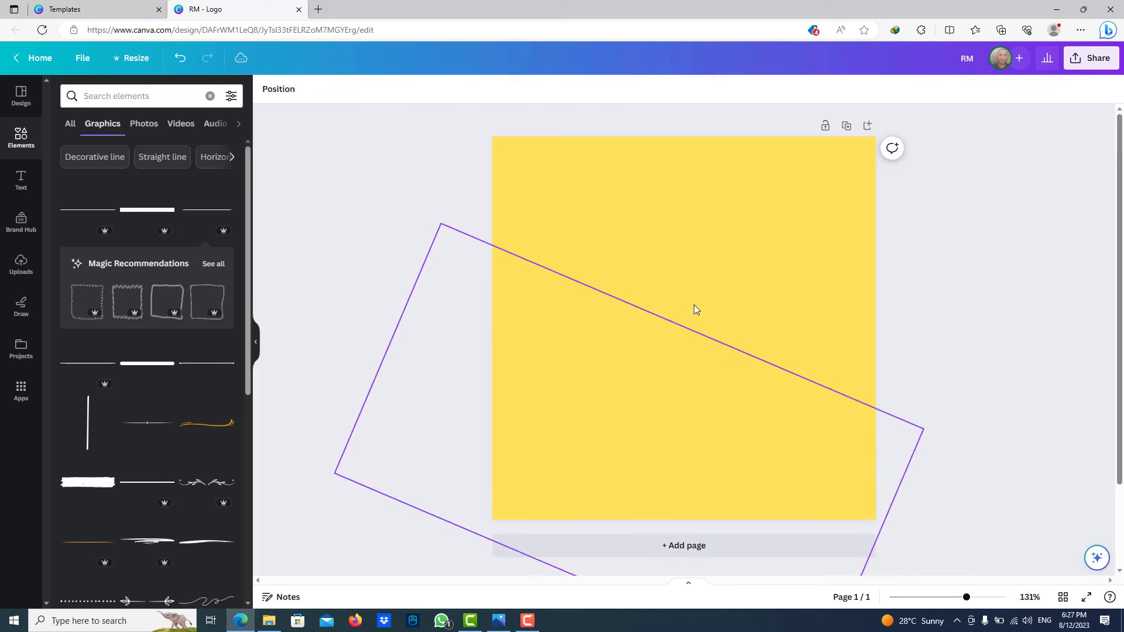
pyautogui.click(847, 128)
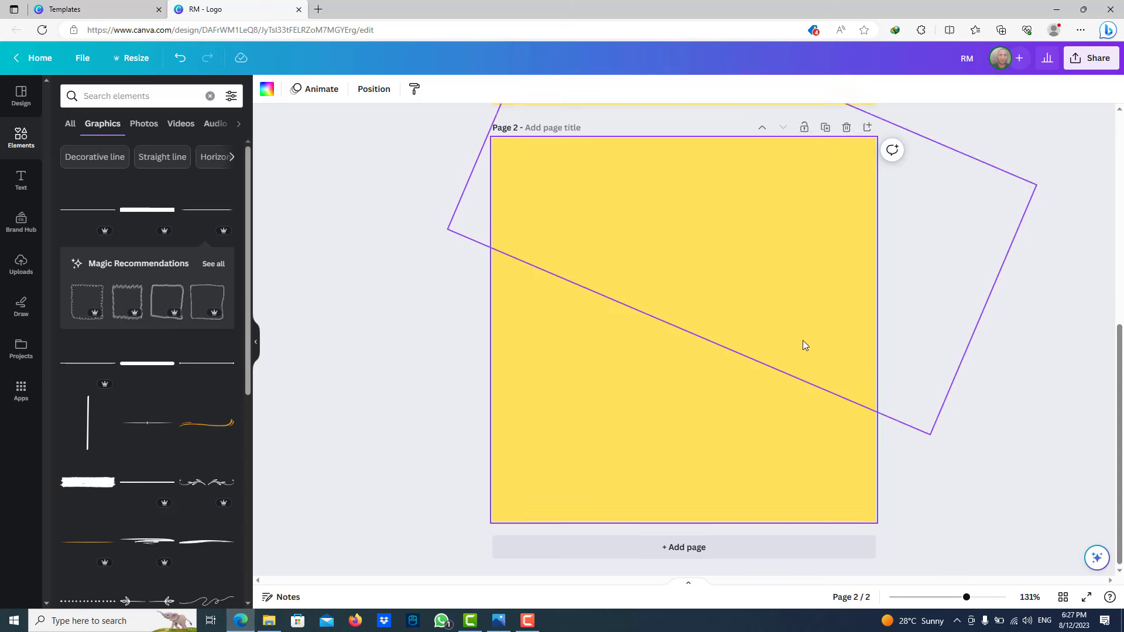
# - Delete the upper yellow rectangle from page 1, keeping the one below the diagonal line
pyautogui.scroll(5, 804, 345)
pyautogui.scroll(-5, 741, 354)
pyautogui.scroll(2, 749, 358)
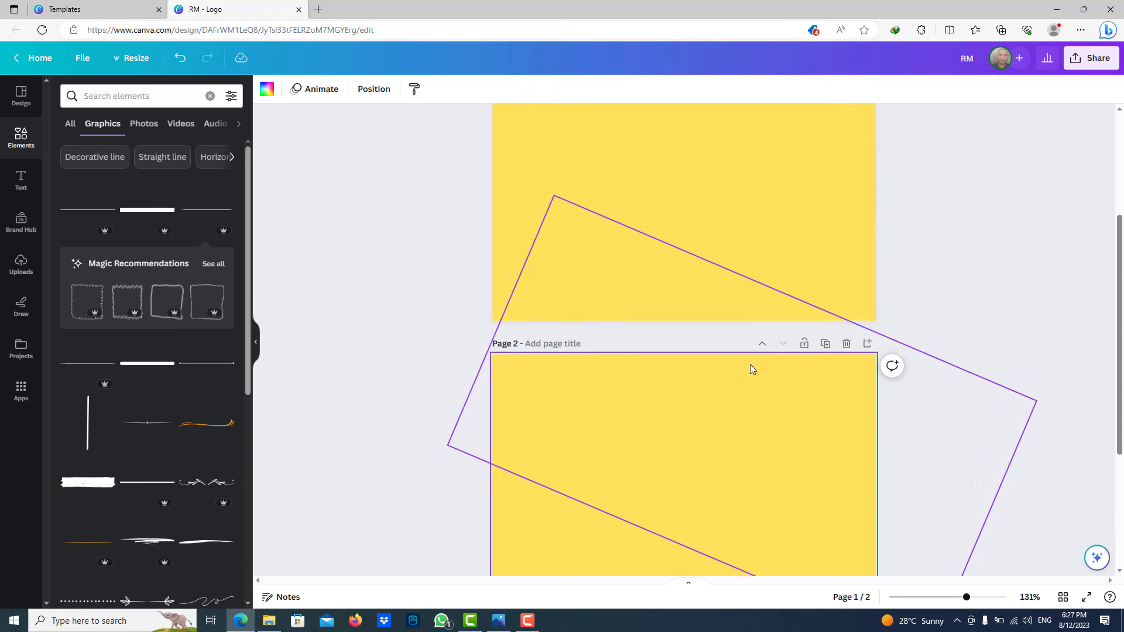
pyautogui.scroll(3, 750, 367)
pyautogui.click(760, 171)
pyautogui.press('Delete')
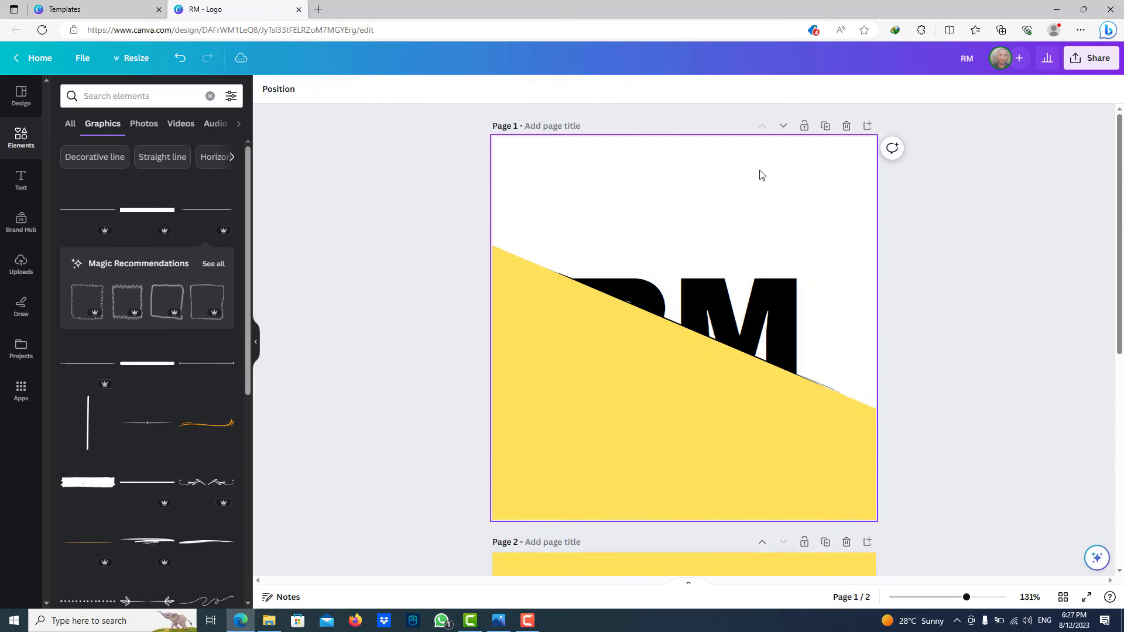
# - Delete the lower yellow rectangle from page 2 and compare the two pages
pyautogui.scroll(-5, 755, 322)
pyautogui.click(704, 417)
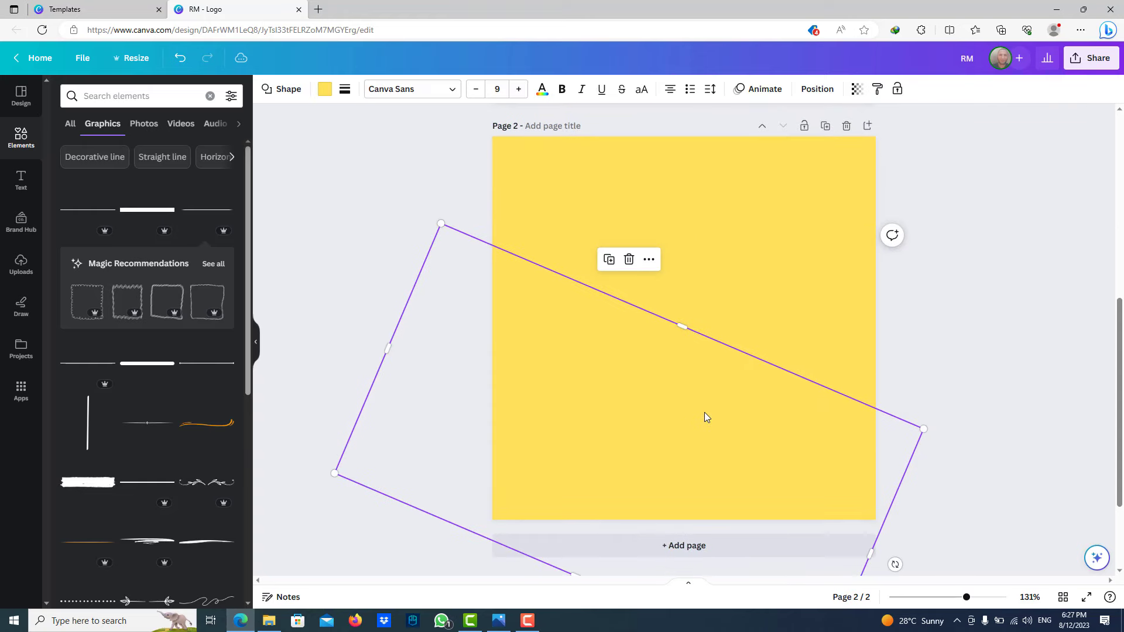
pyautogui.press('Delete')
pyautogui.scroll(5, 635, 410)
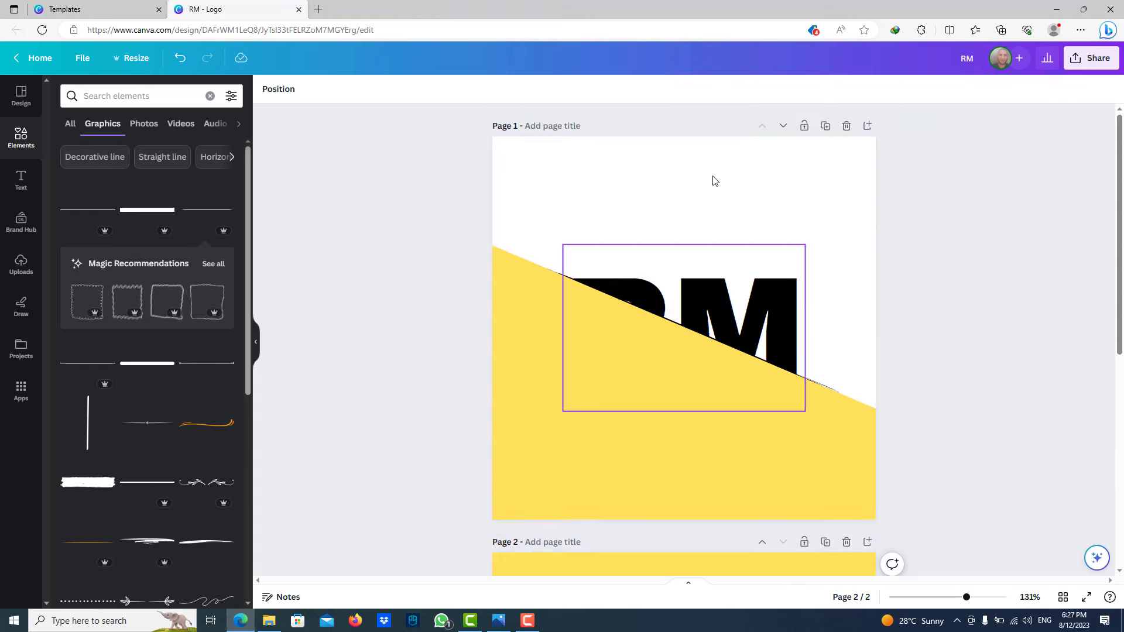
pyautogui.scroll(-5, 702, 201)
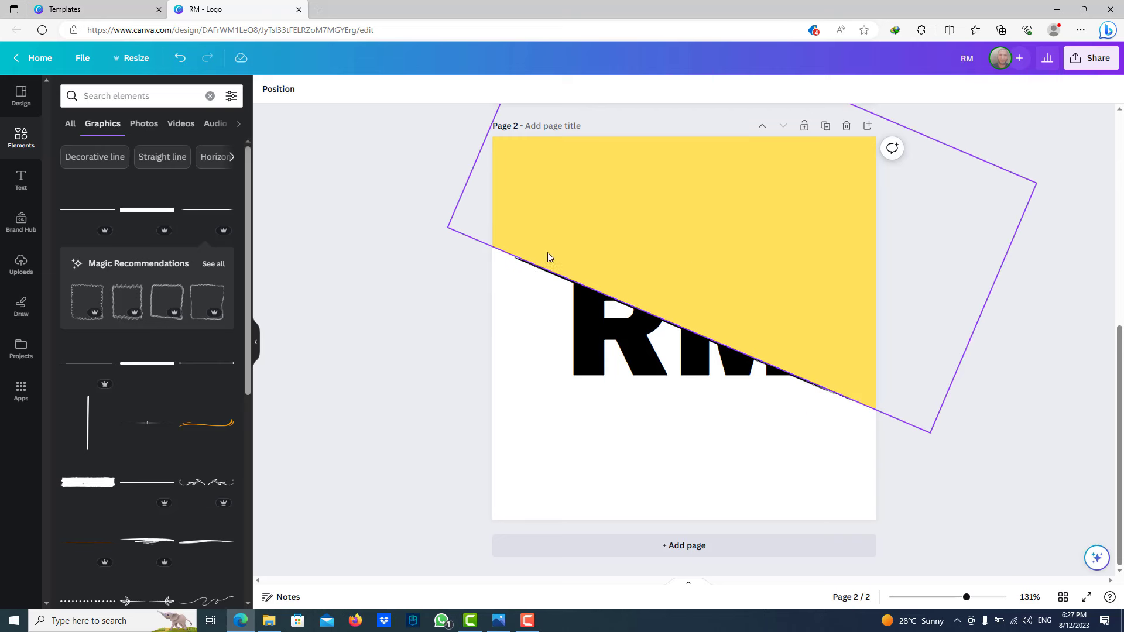
pyautogui.scroll(5, 684, 296)
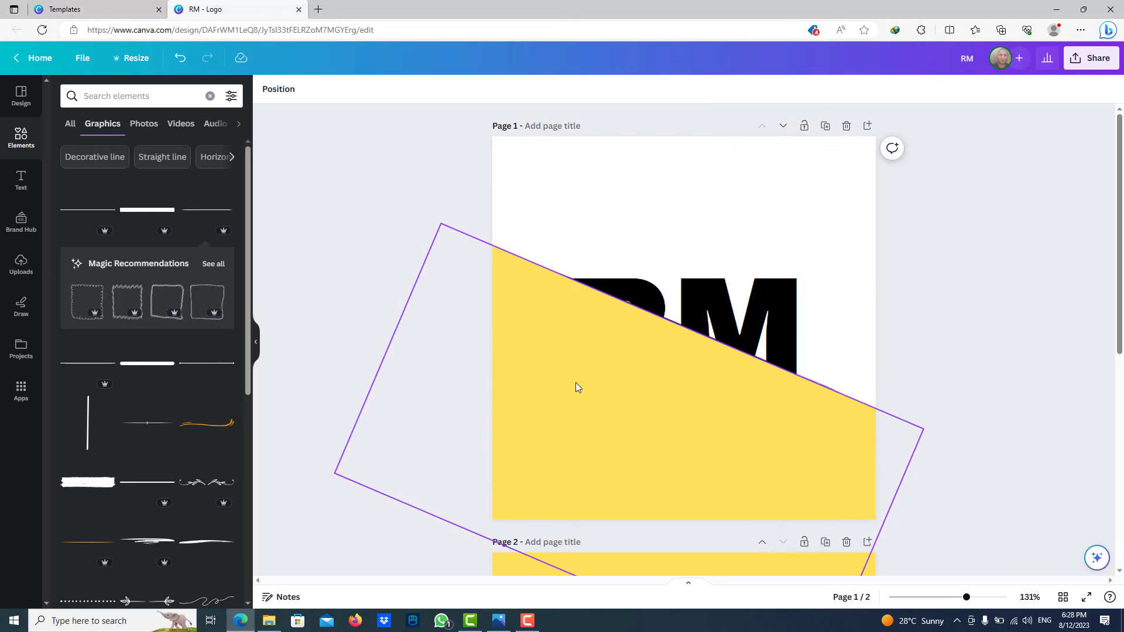
# - Nudge page 1's yellow rectangle slightly down to expose more of the diagonal line, and compare it with page 2
pyautogui.click(572, 414)
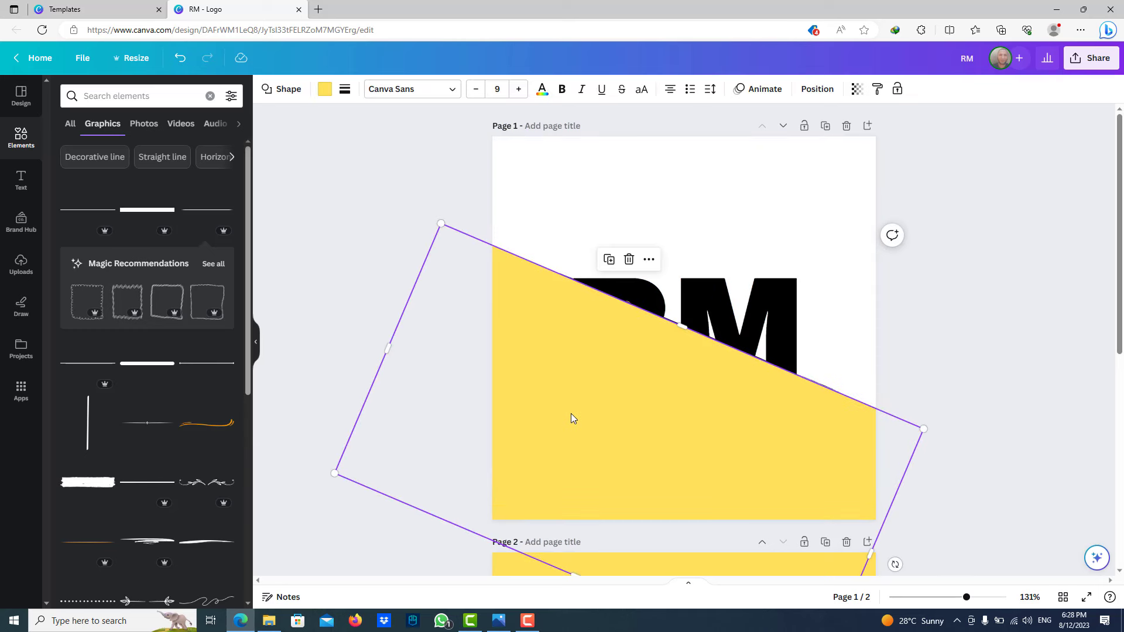
pyautogui.moveTo(570, 414); pyautogui.dragTo(573, 417)
pyautogui.scroll(-7, 755, 404)
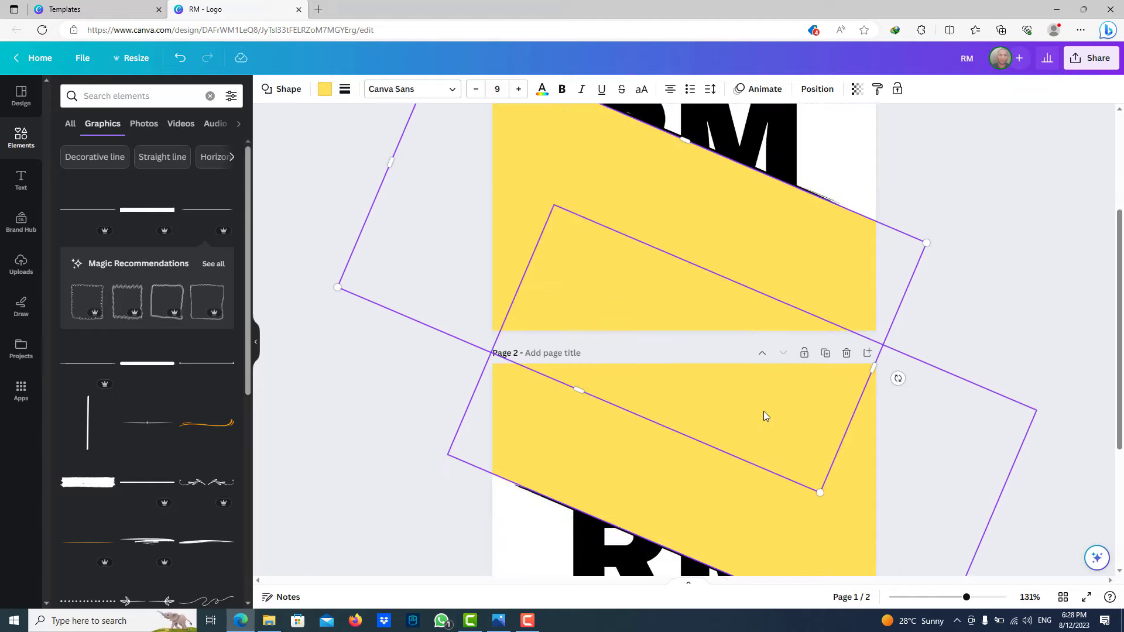
pyautogui.click(820, 333)
pyautogui.scroll(7, 811, 327)
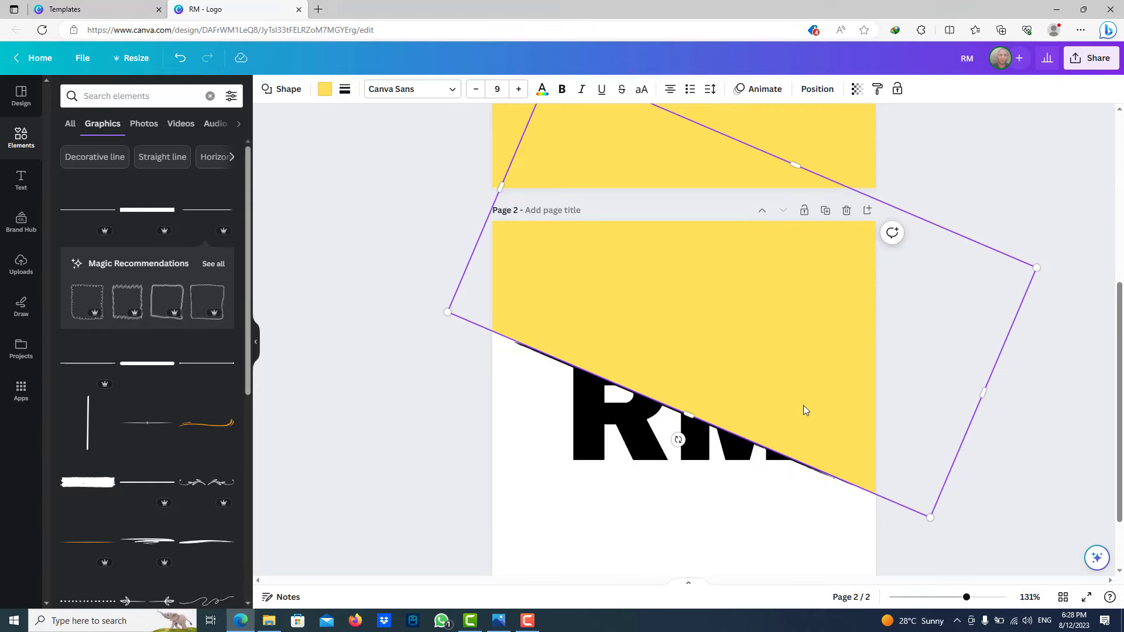
pyautogui.scroll(-5, 793, 414)
pyautogui.scroll(-2, 819, 421)
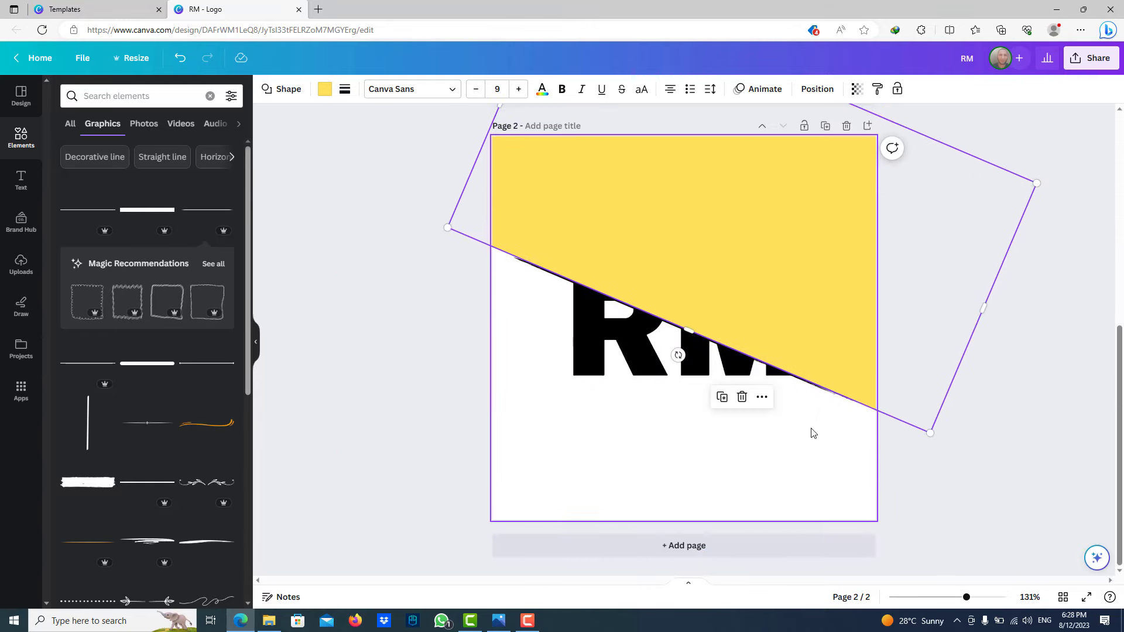
pyautogui.scroll(6, 813, 427)
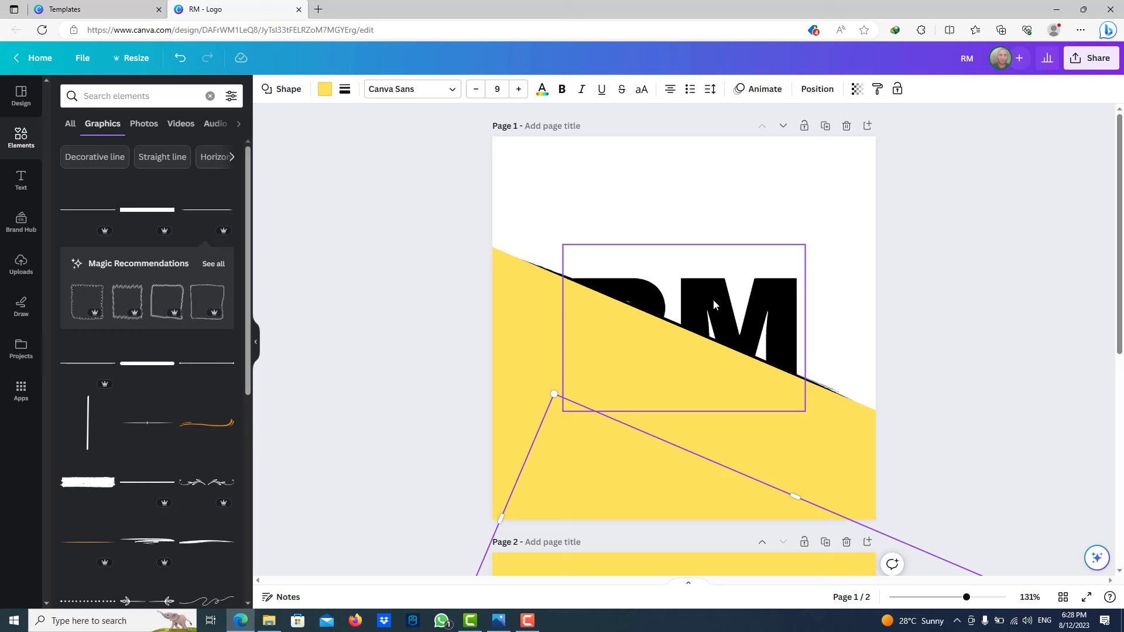
# - Recolour the yellow rectangles on page 1 and page 2 white
pyautogui.click(802, 432)
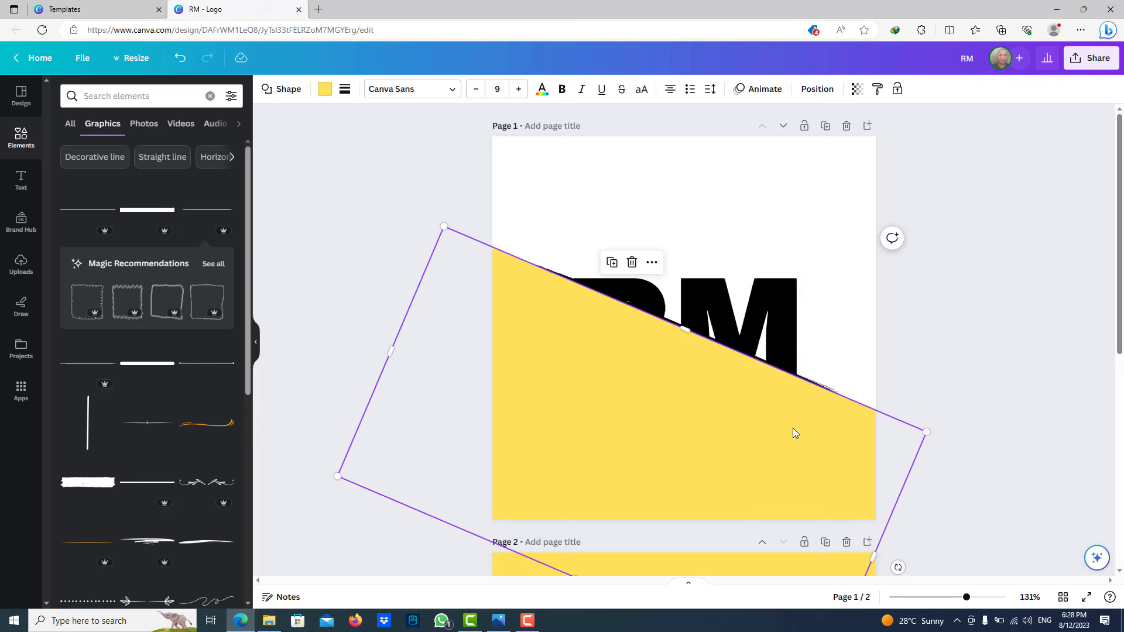
pyautogui.click(325, 89)
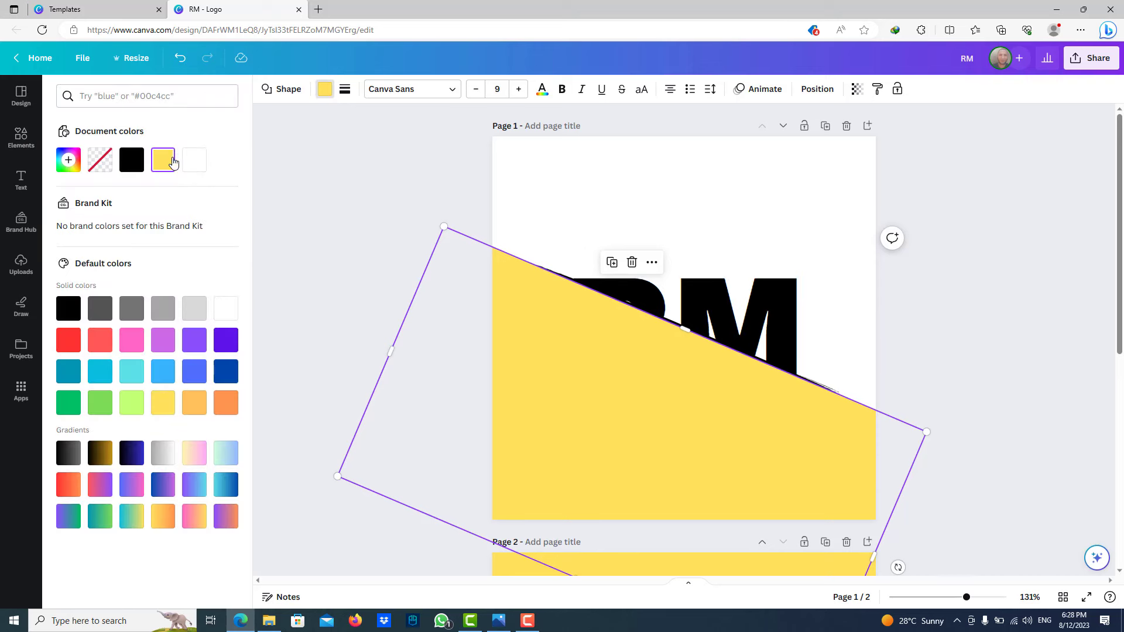
pyautogui.click(198, 157)
pyautogui.scroll(-5, 539, 344)
pyautogui.click(821, 290)
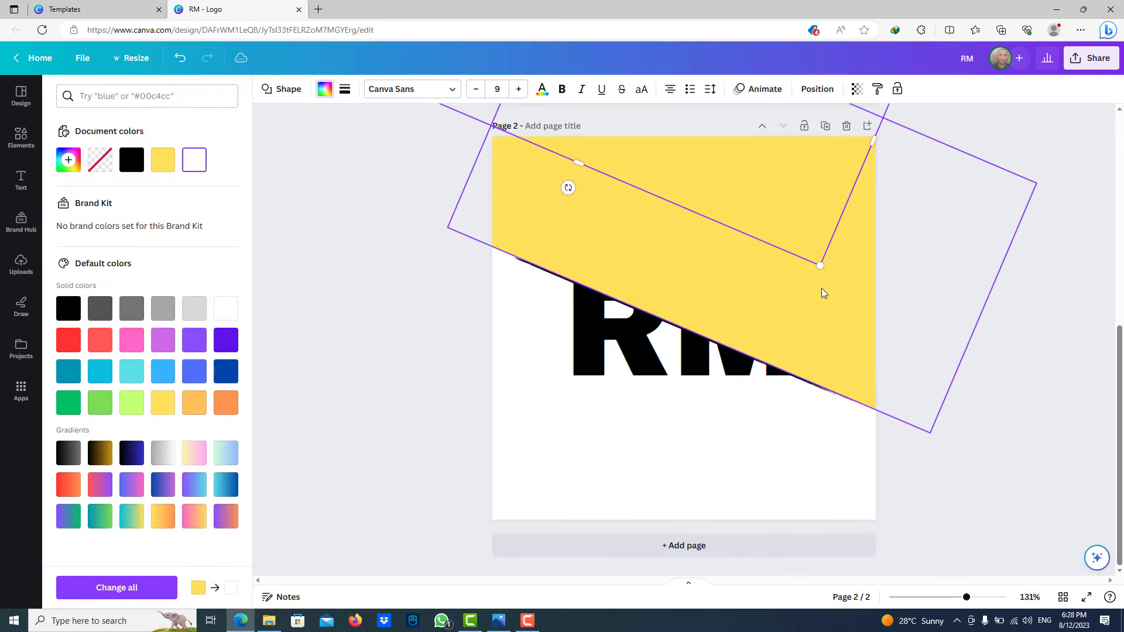
pyautogui.click(195, 164)
pyautogui.press('Escape')
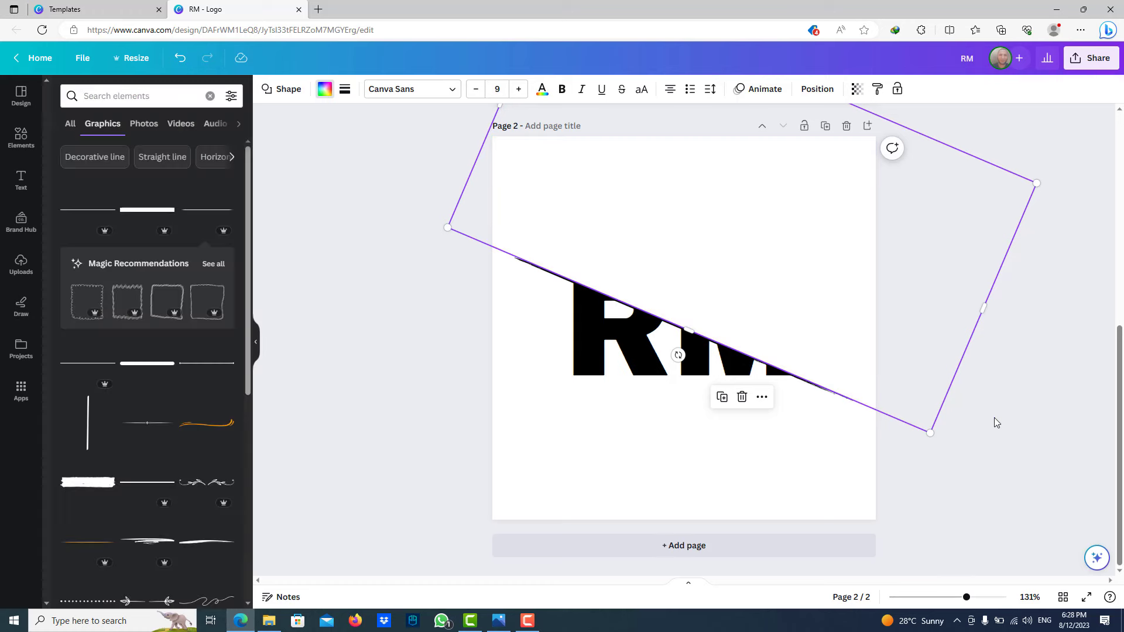
pyautogui.click(1018, 436)
pyautogui.scroll(5, 983, 445)
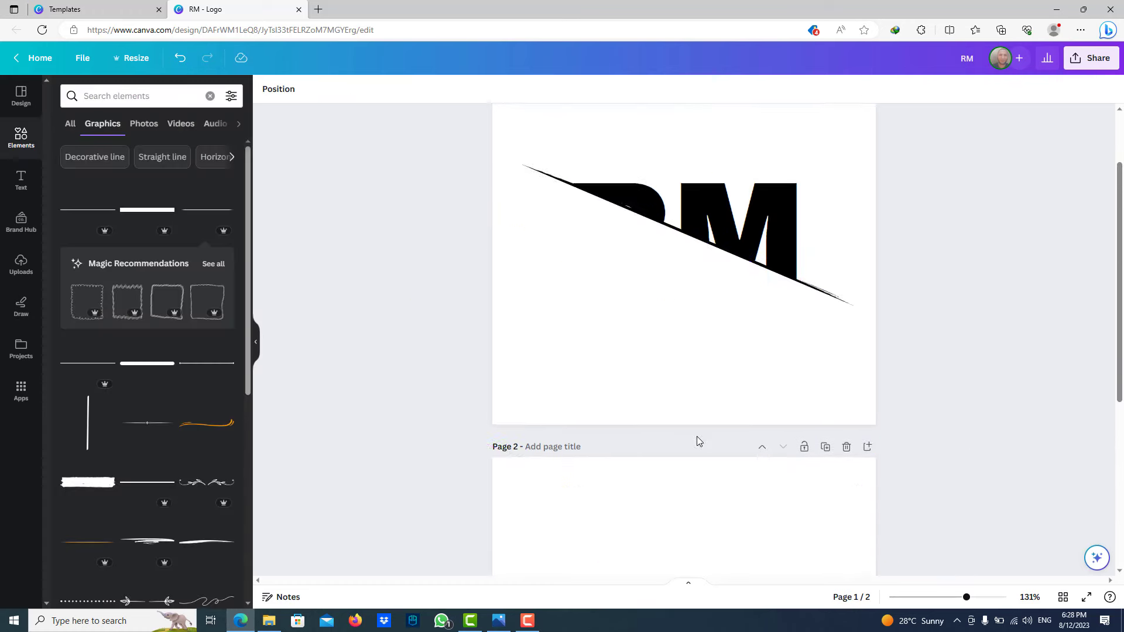
pyautogui.scroll(1, 697, 437)
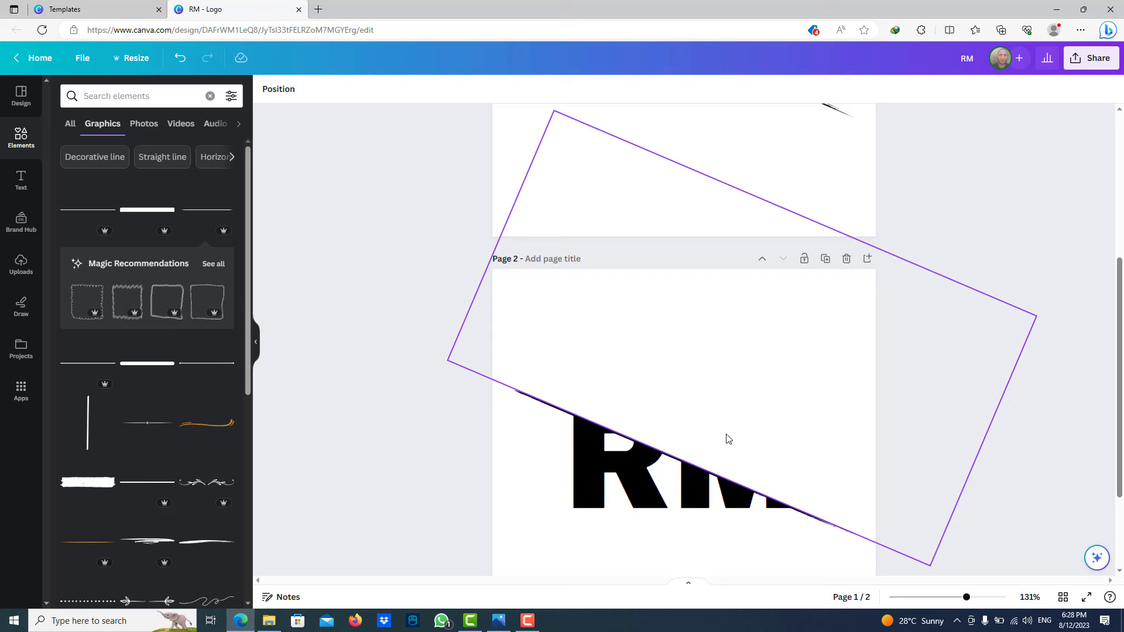
# - Download only page 1 as a PNG with the size multiplier set to 3.125 (1,563 × 1,563 px)
pyautogui.click(1083, 61)
pyautogui.click(926, 362)
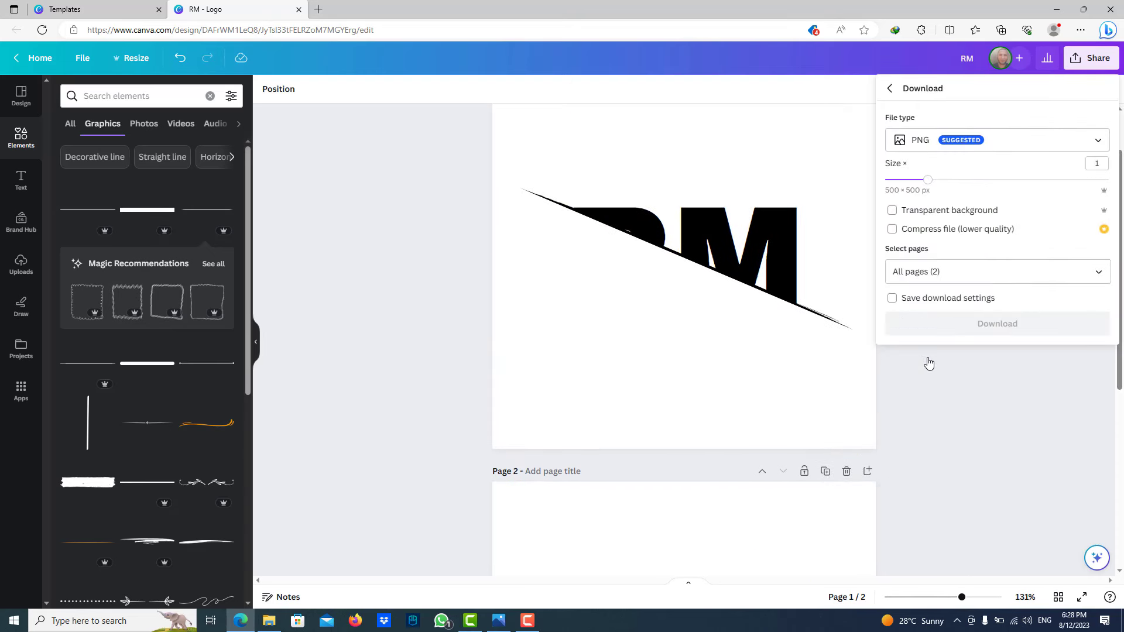
pyautogui.click(933, 271)
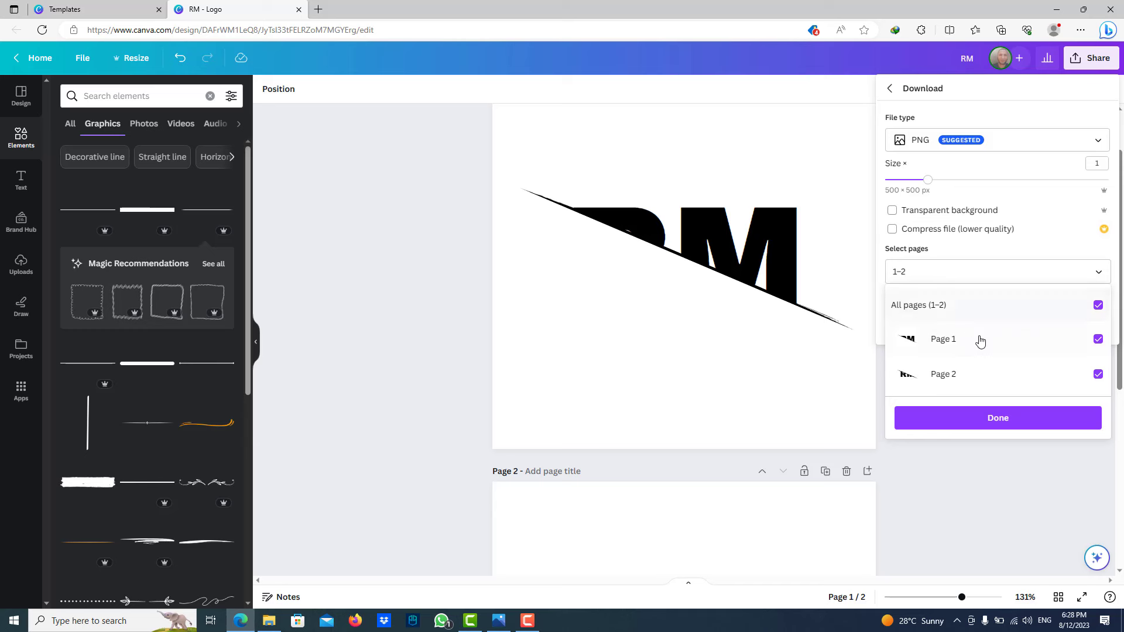
pyautogui.click(1097, 306)
pyautogui.click(1097, 339)
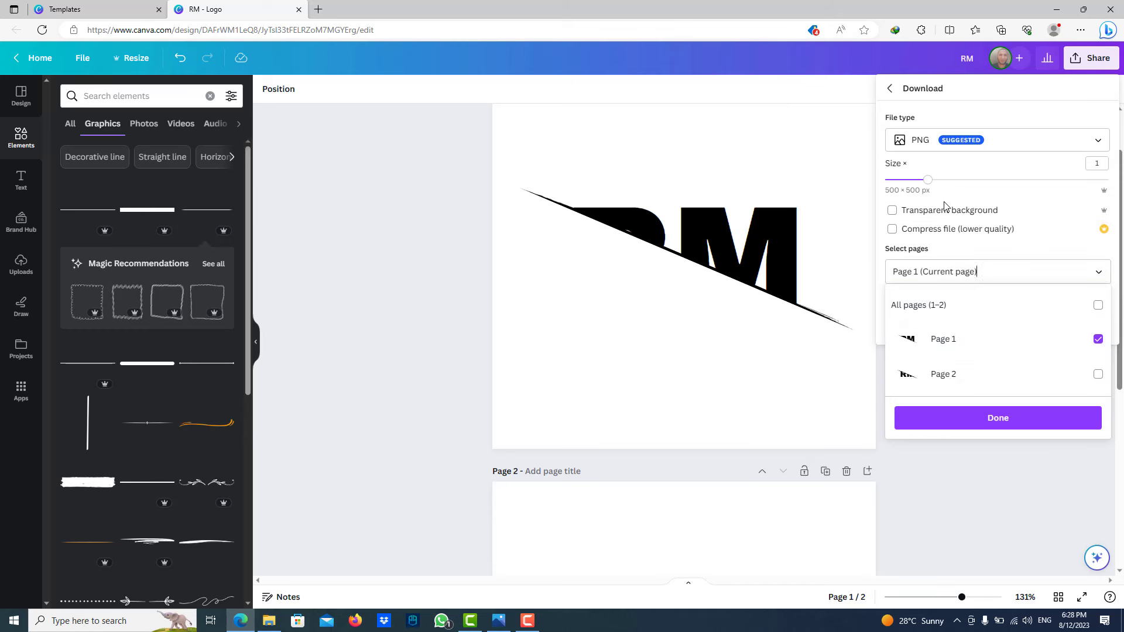
pyautogui.click(948, 185)
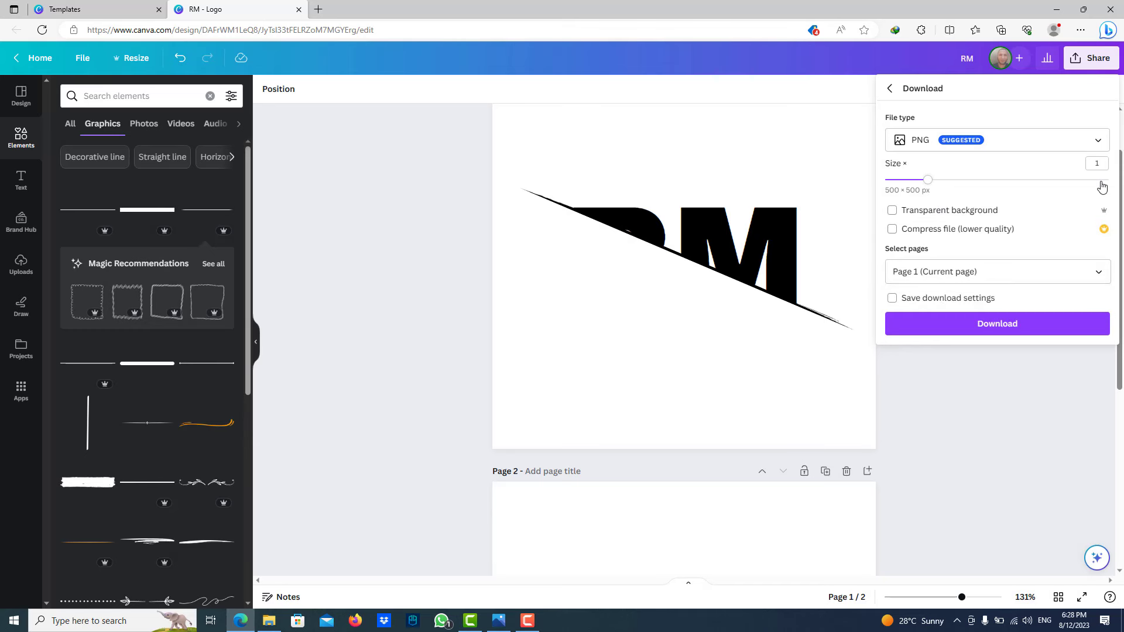
pyautogui.moveTo(955, 179); pyautogui.dragTo(1109, 180)
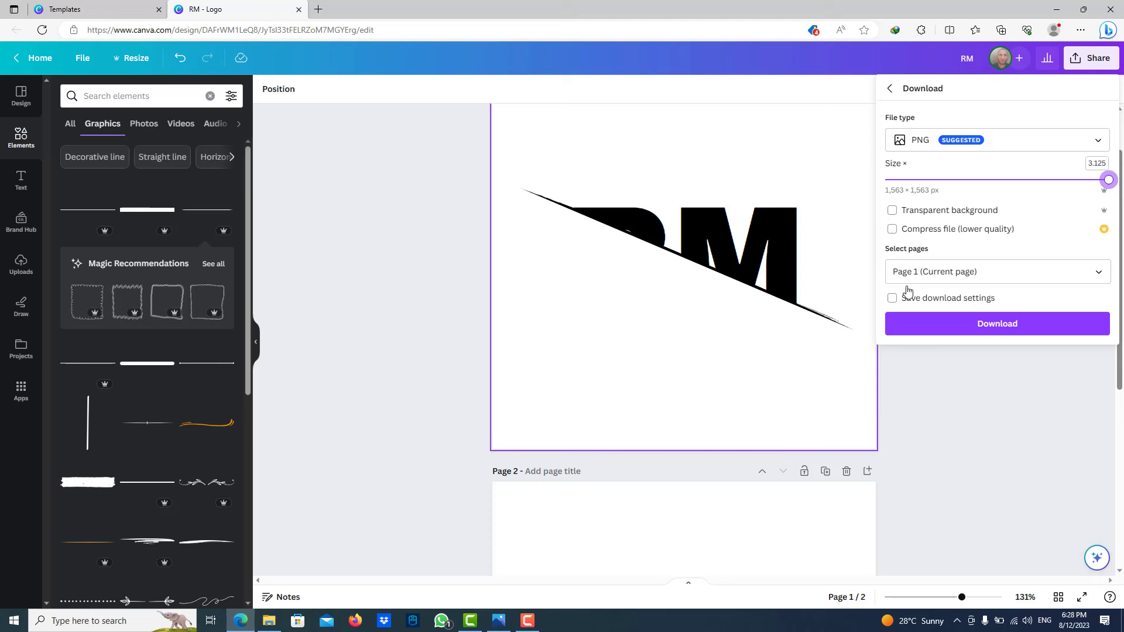
pyautogui.click(968, 324)
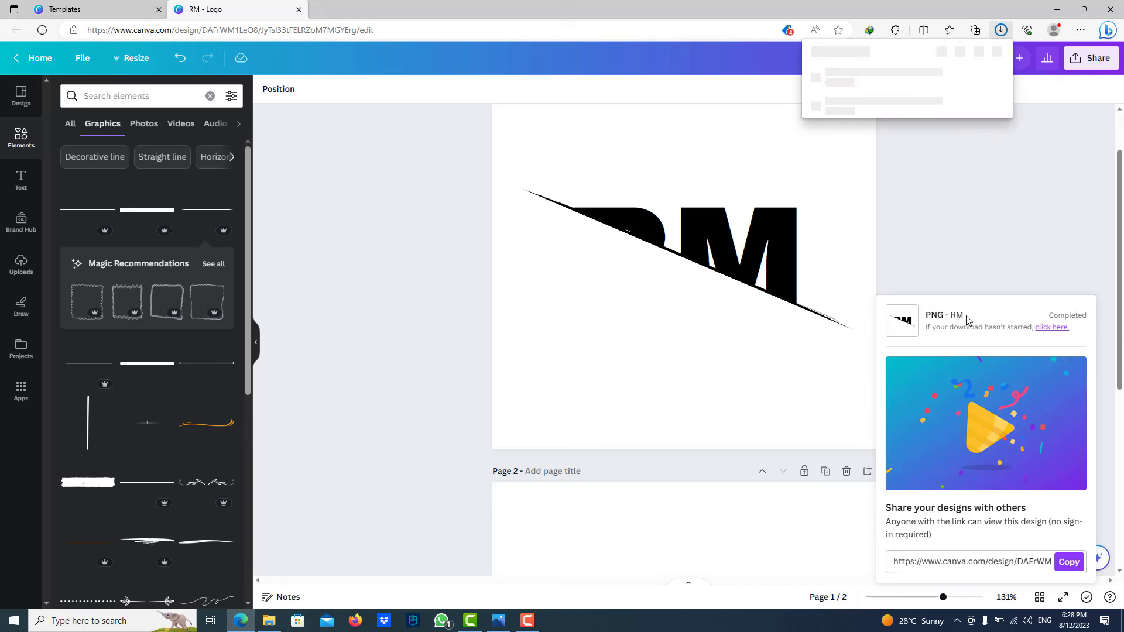
pyautogui.click(1009, 237)
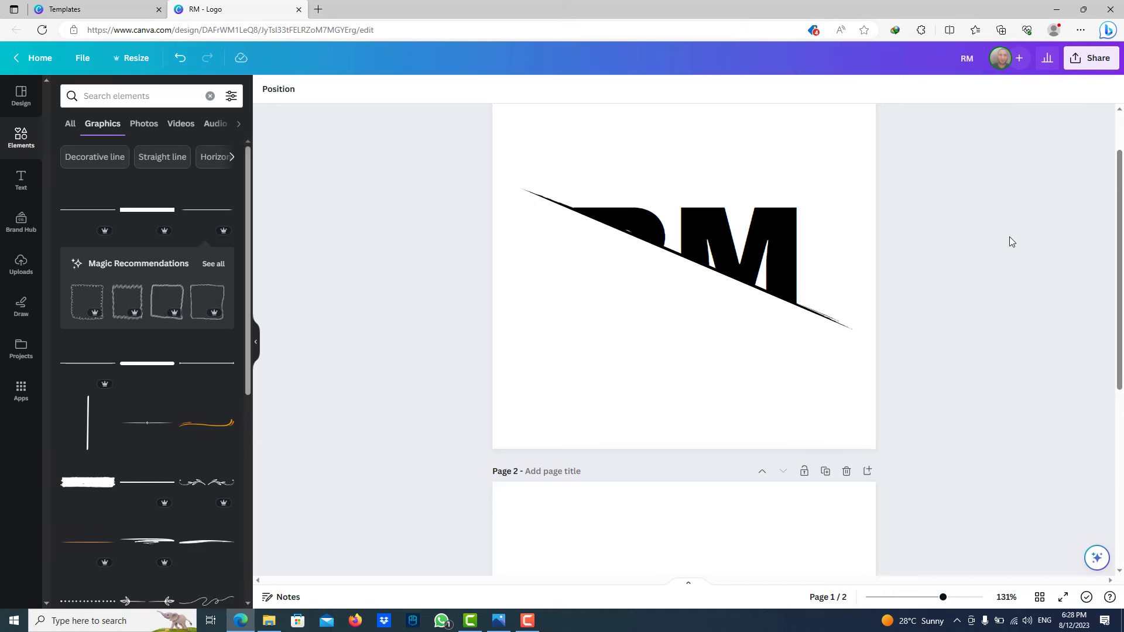
# - Download only page 2 as a PNG with the size multiplier set to 3.125 (1,563 × 1,563 px)
pyautogui.click(1081, 64)
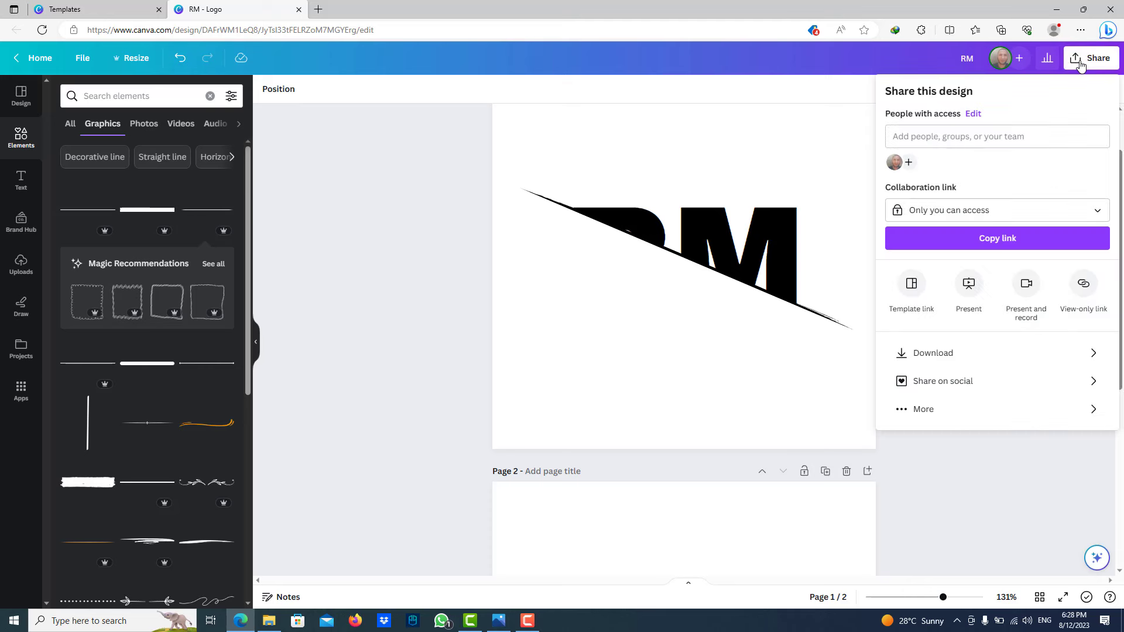
pyautogui.click(973, 355)
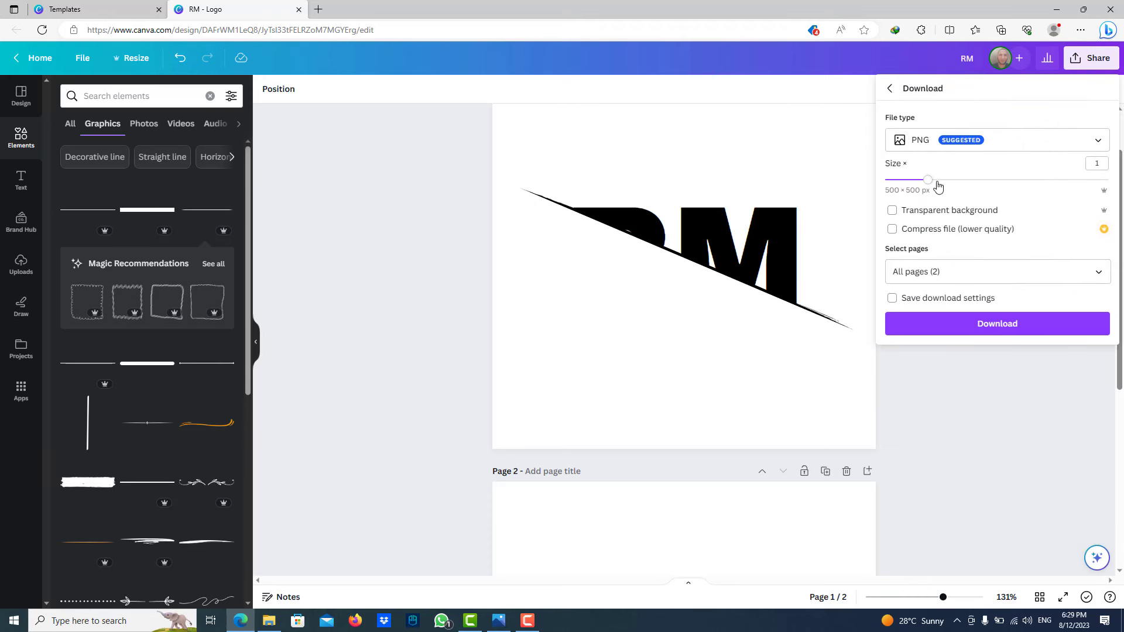
pyautogui.moveTo(937, 183); pyautogui.dragTo(1106, 181)
pyautogui.click(996, 271)
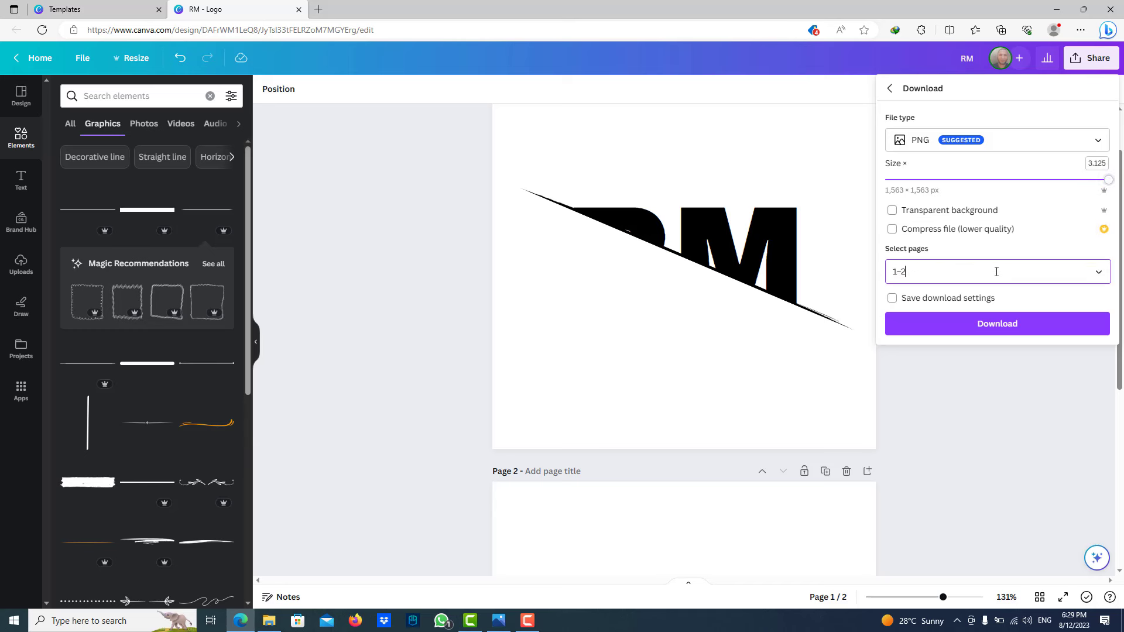
pyautogui.click(1097, 305)
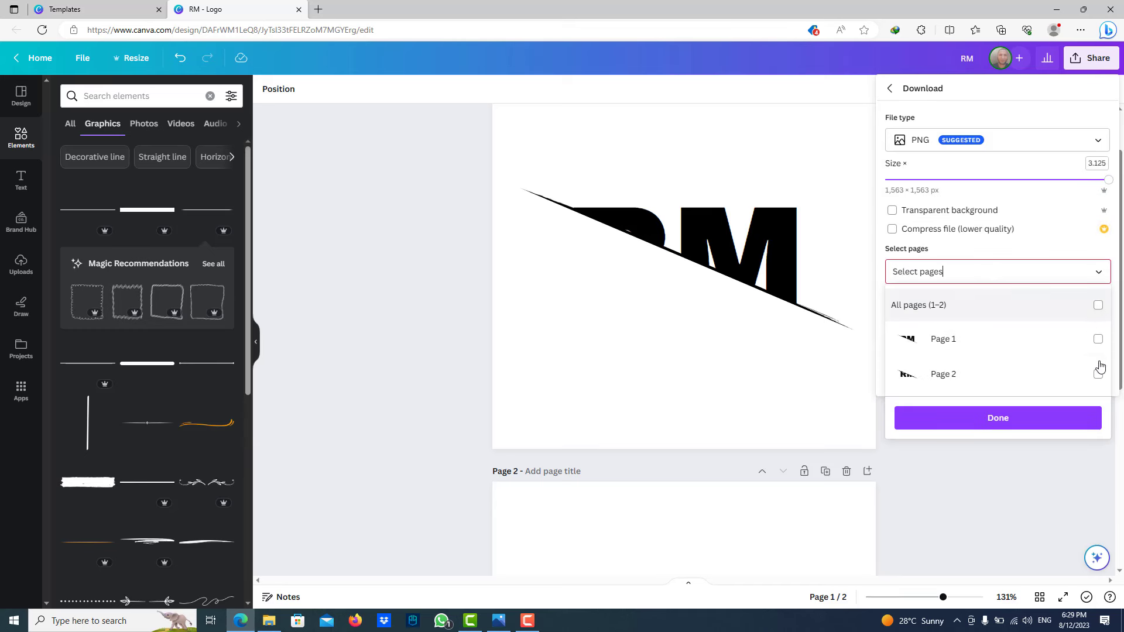
pyautogui.click(1098, 374)
pyautogui.click(1020, 414)
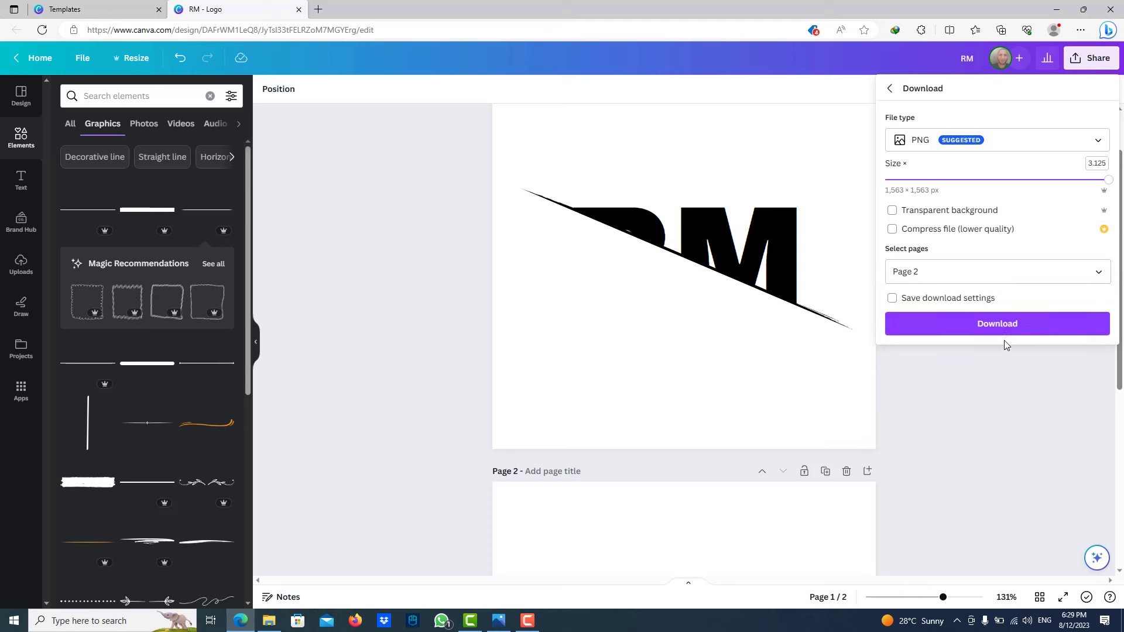
pyautogui.click(1004, 335)
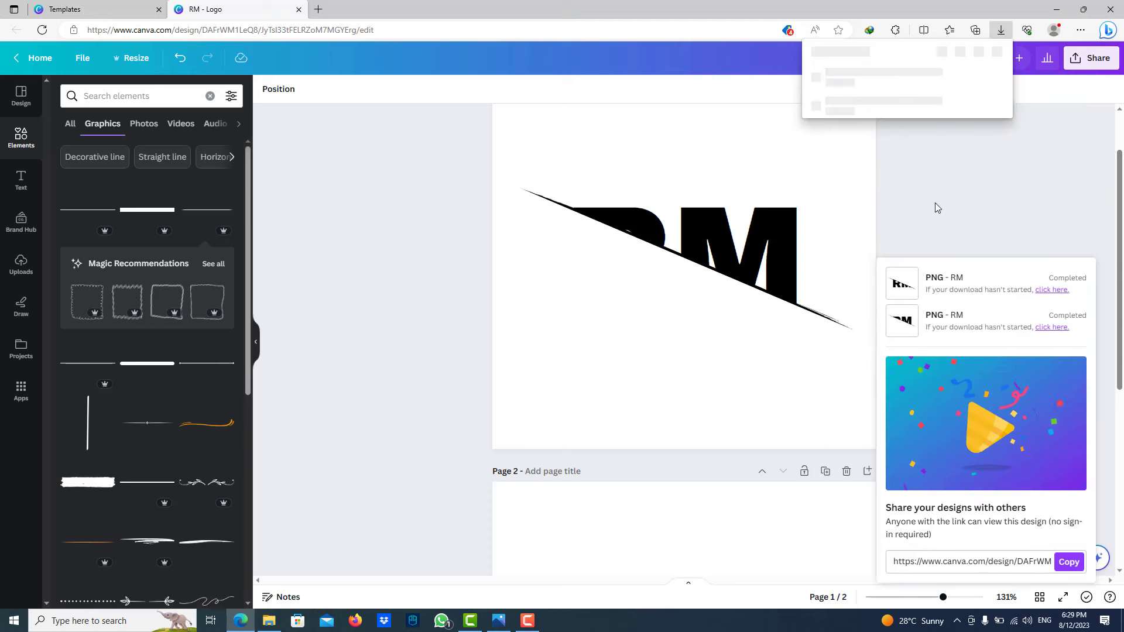
pyautogui.click(949, 185)
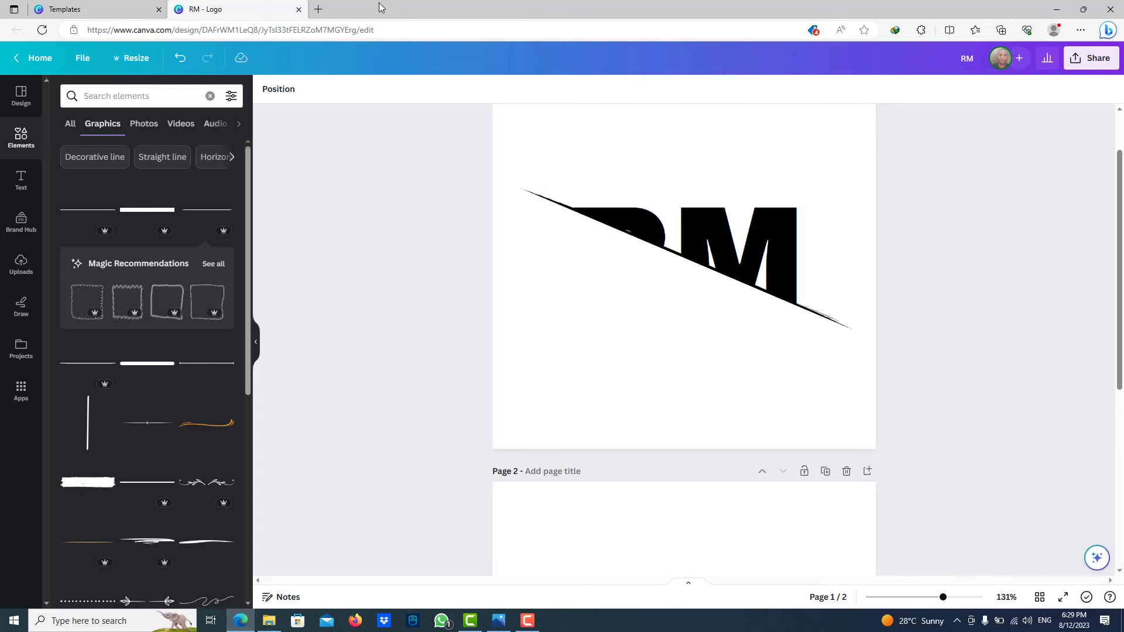
# - Open the Google home page in a new browser tab
pyautogui.click(321, 10)
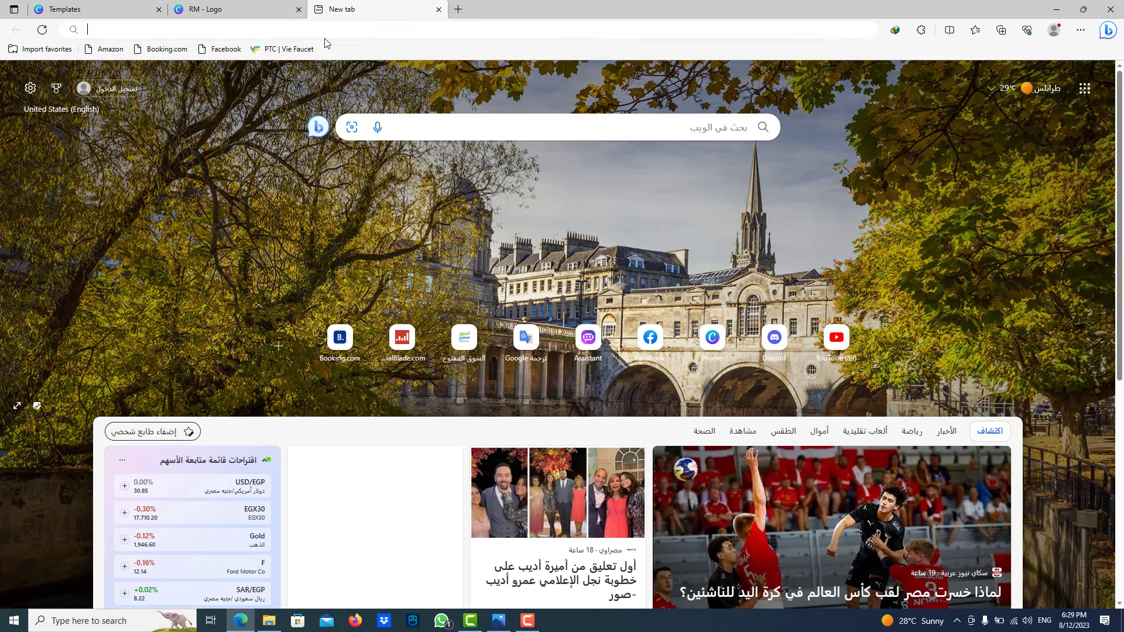
pyautogui.write('go')
pyautogui.press('Return')
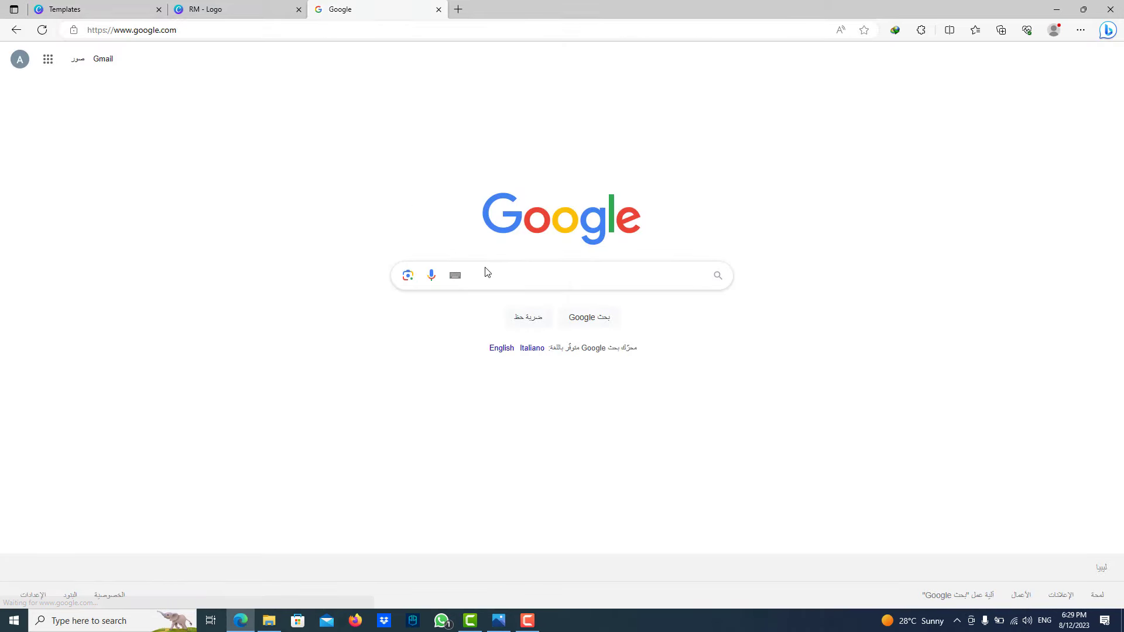
# - Search Google for a background remover and open the remove.bg site
pyautogui.click(497, 275)
pyautogui.write('back')
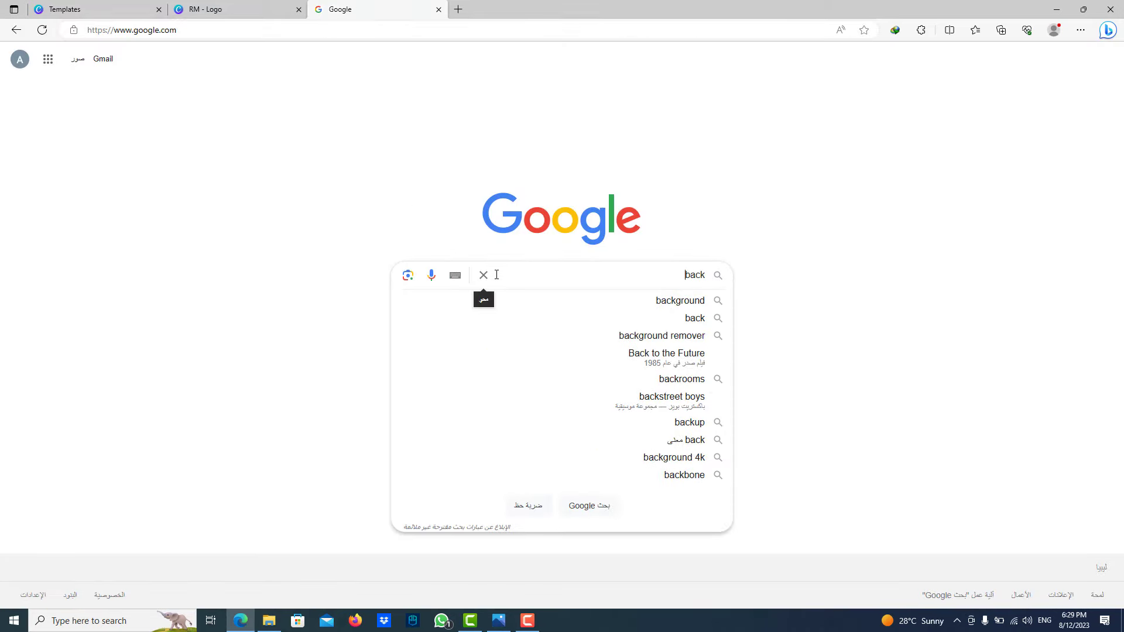
pyautogui.write('ground')
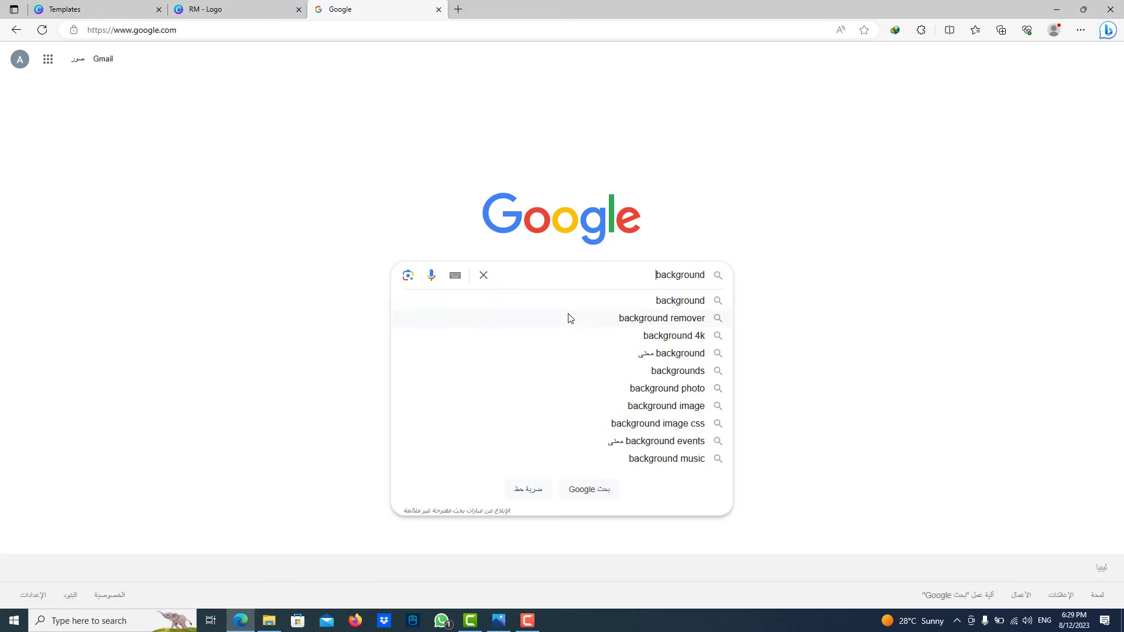
pyautogui.click(571, 318)
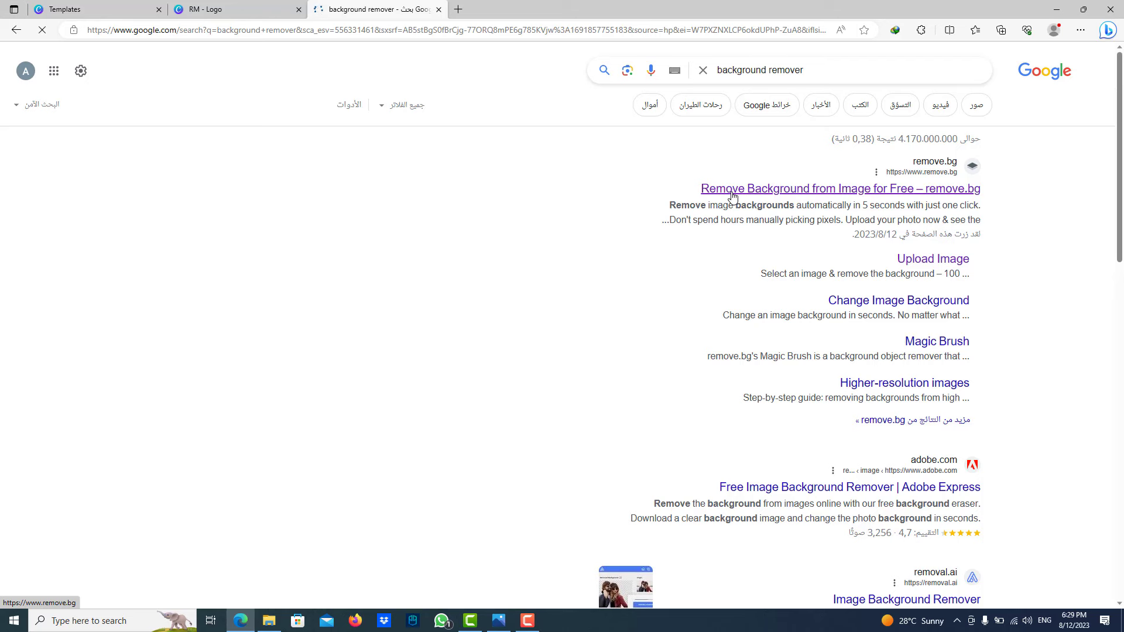
pyautogui.click(733, 196)
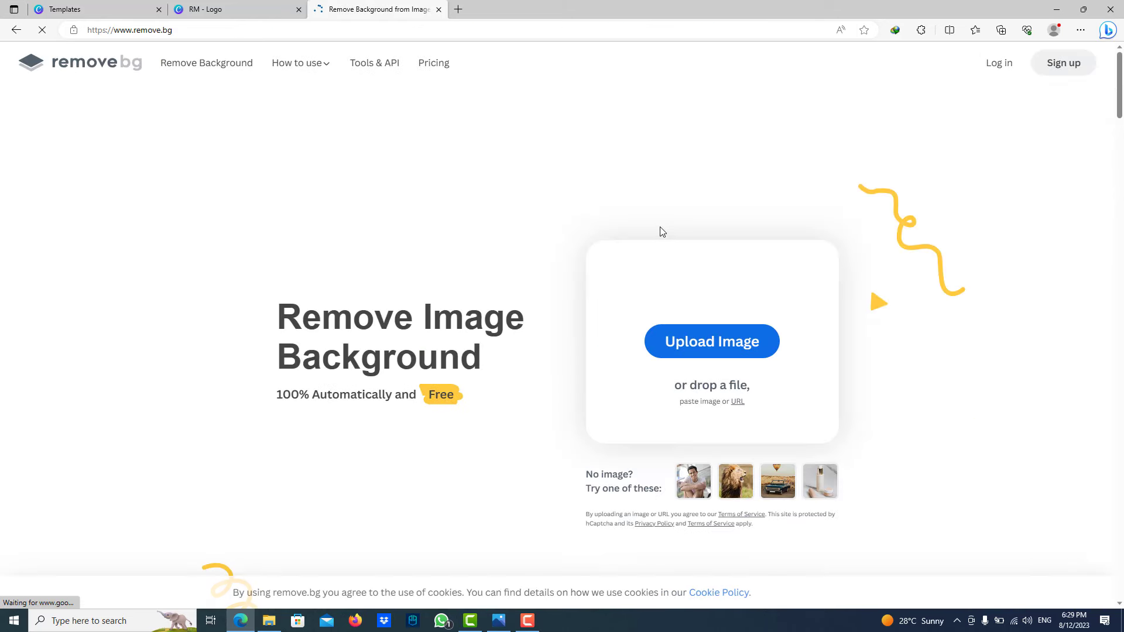
# - Remove the background from RM (5).png in remove.bg and download the 500 × 500 preview image
pyautogui.click(706, 344)
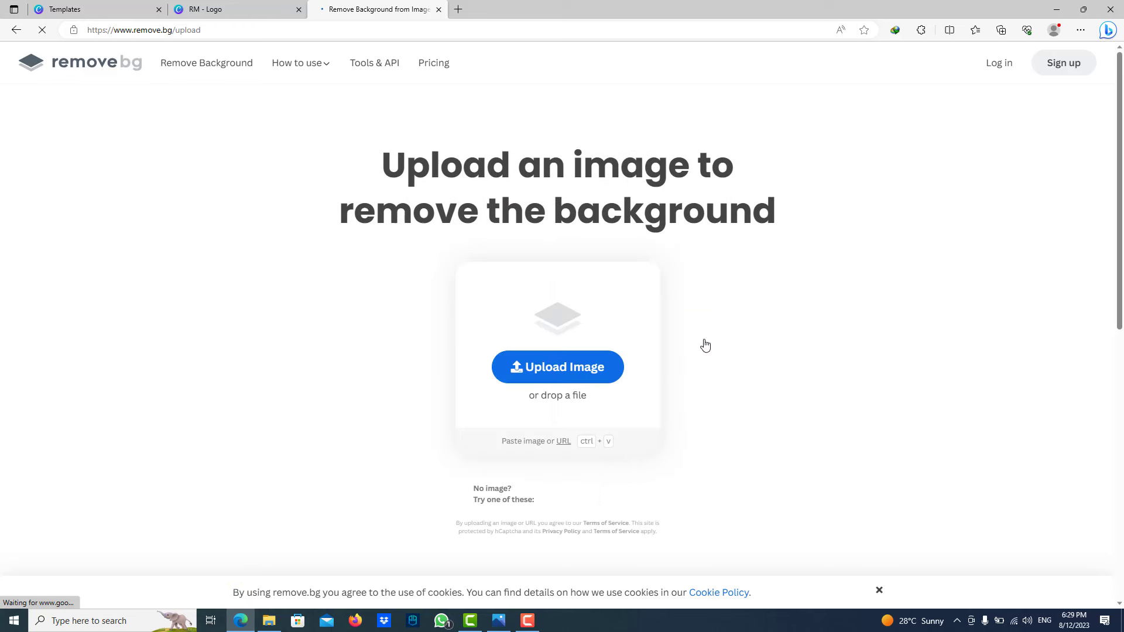
pyautogui.click(577, 361)
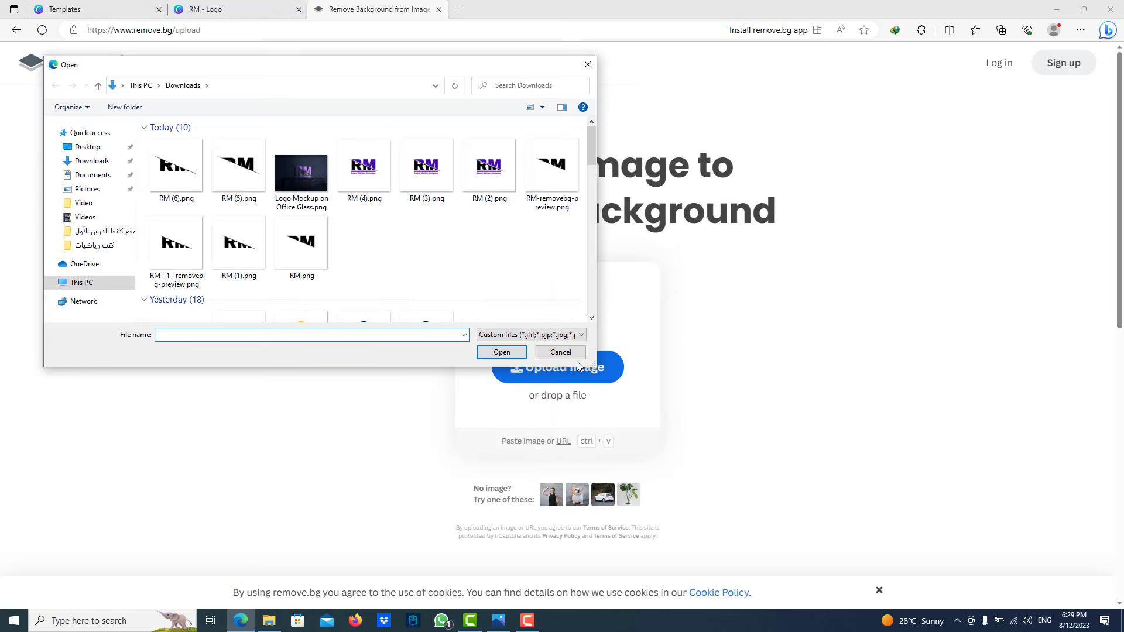
pyautogui.doubleClick(222, 170)
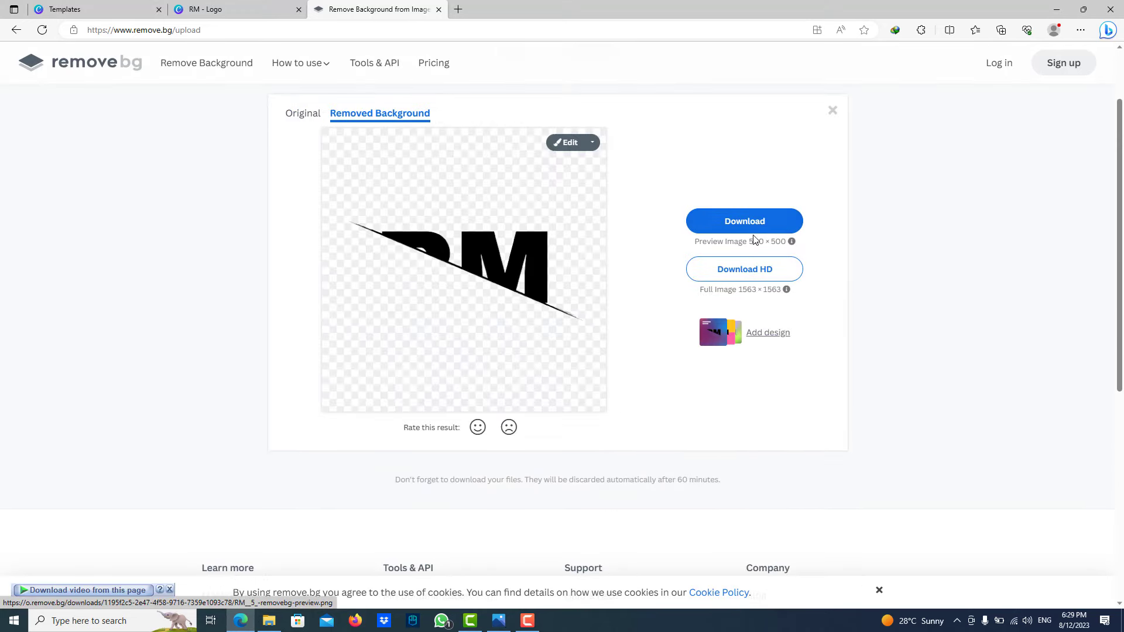
pyautogui.click(726, 218)
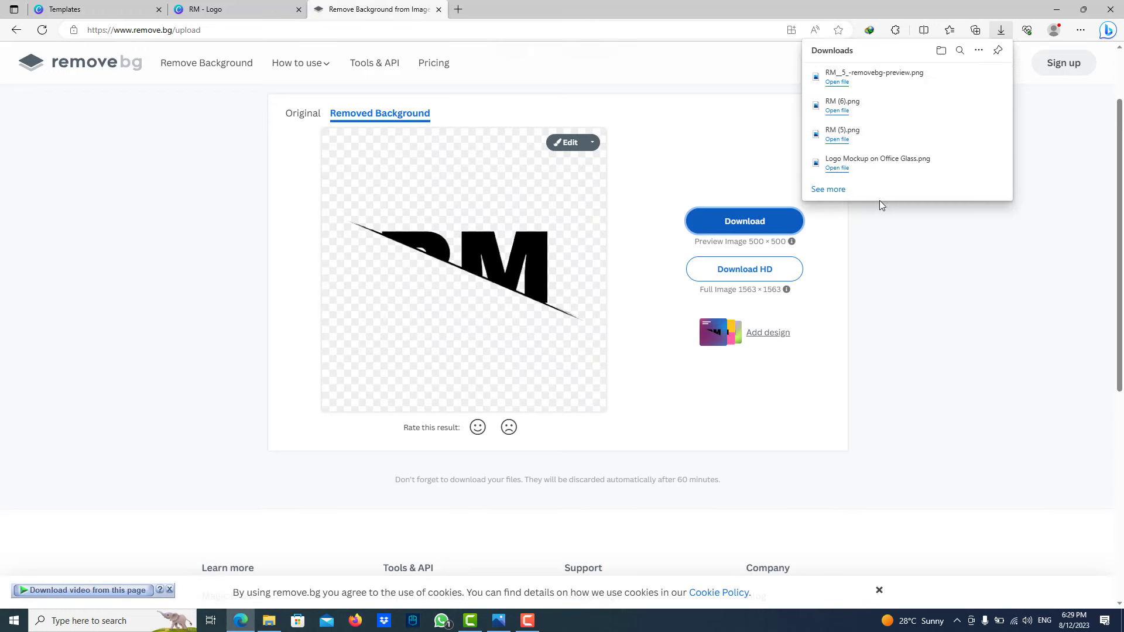
pyautogui.click(917, 260)
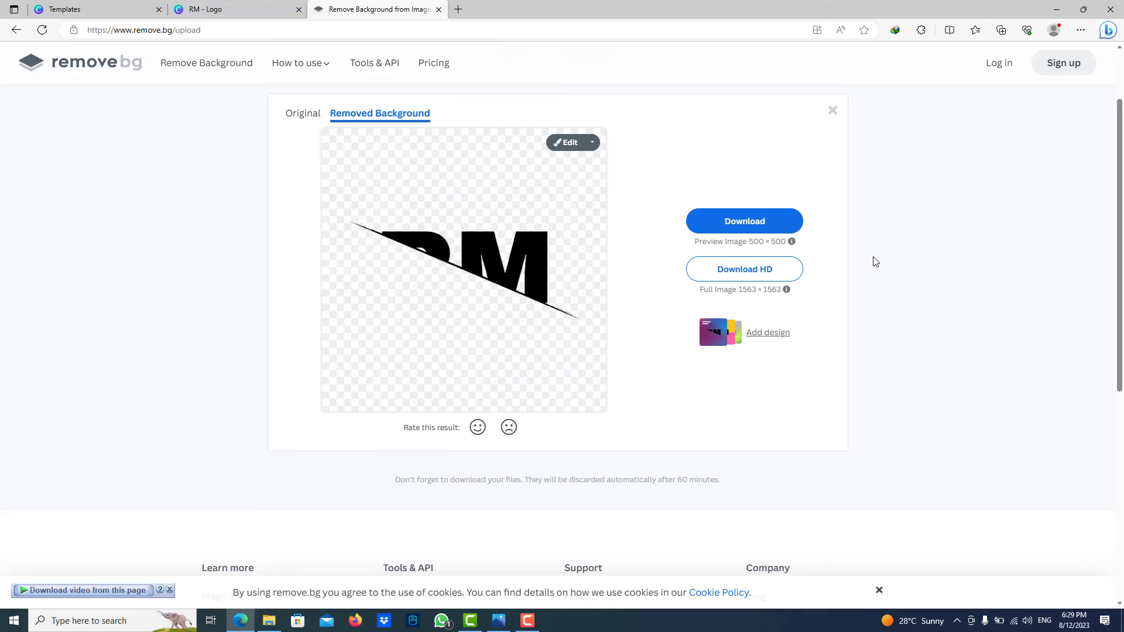
# - Remove the background from RM (6).png in remove.bg and download the 500 × 500 preview image
pyautogui.click(115, 69)
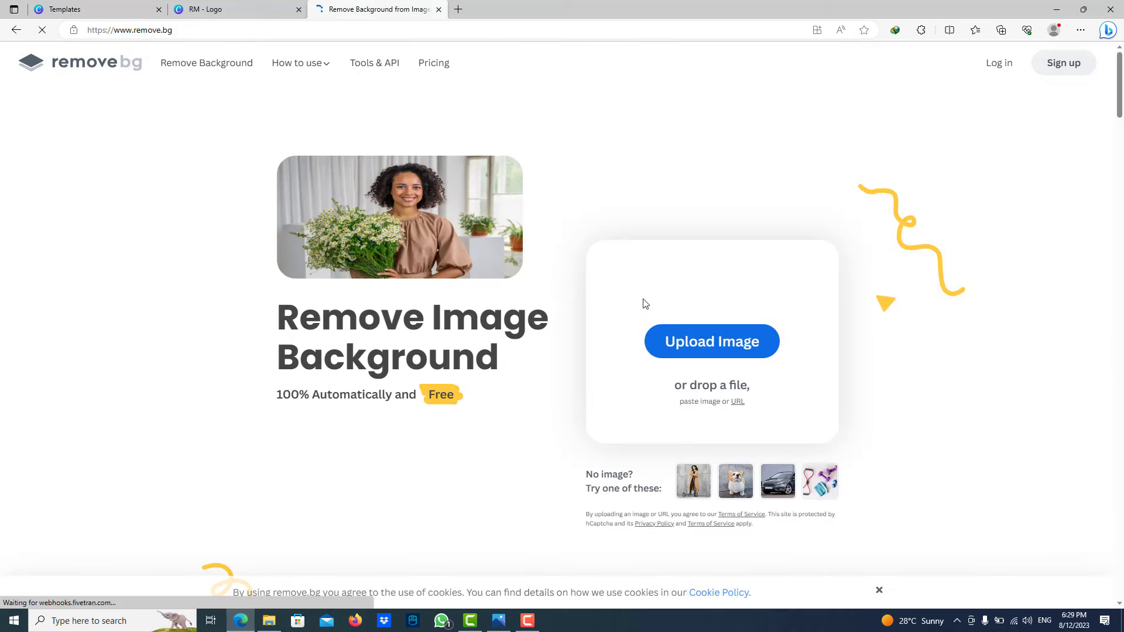
pyautogui.click(677, 343)
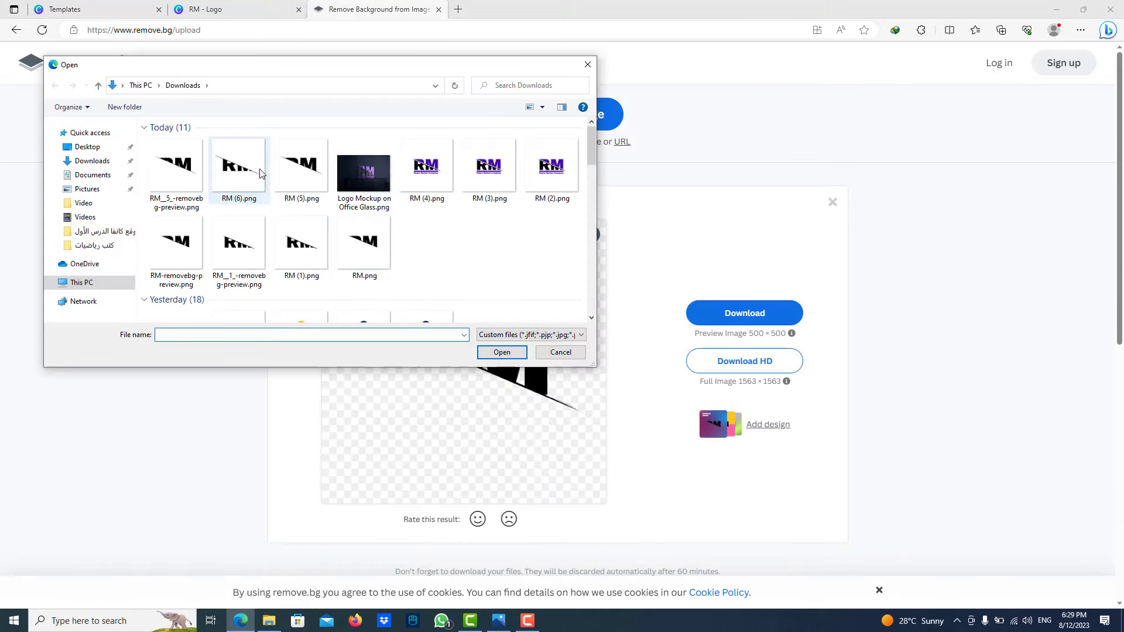
pyautogui.doubleClick(260, 174)
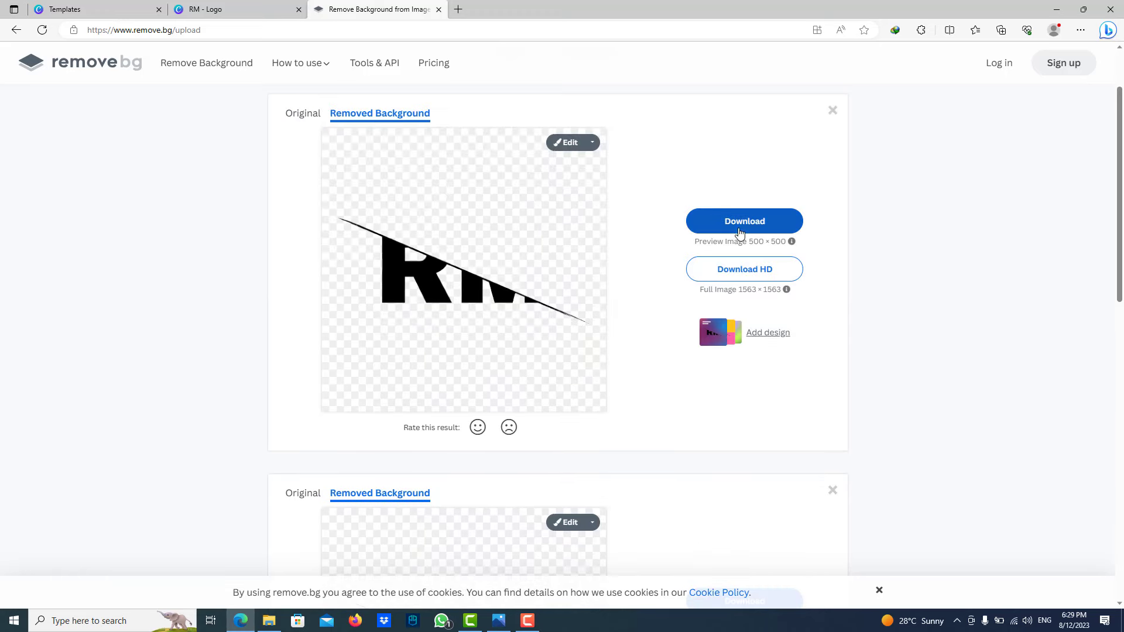
pyautogui.click(738, 225)
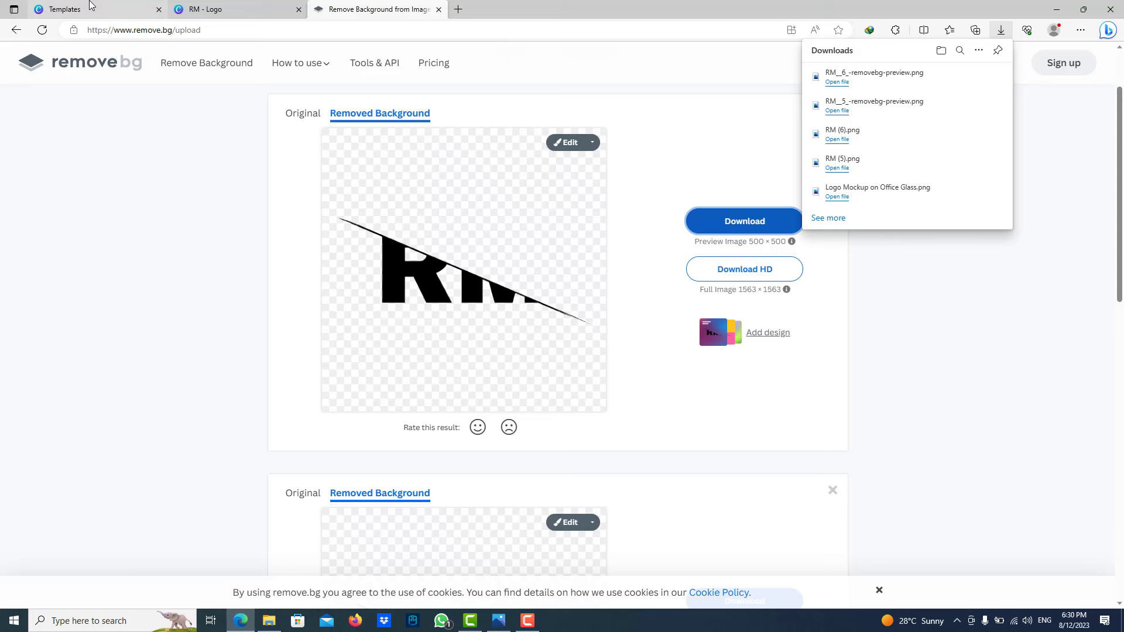
# - Return to the RM logo design in Canva and add a blank page after page 2
pyautogui.click(210, 7)
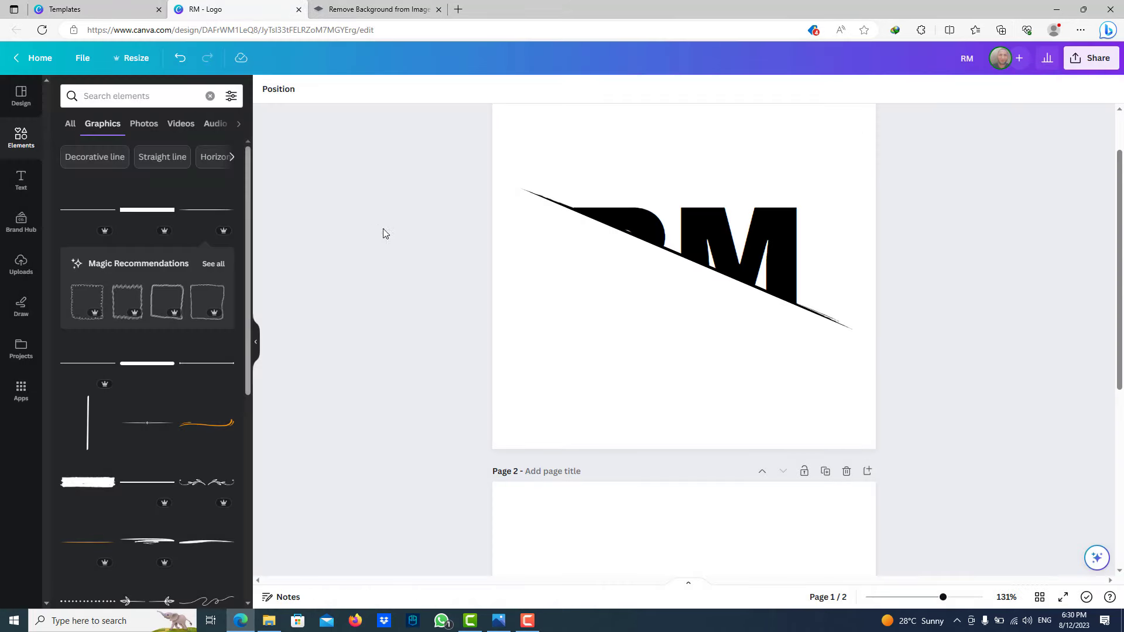
pyautogui.scroll(-6, 416, 264)
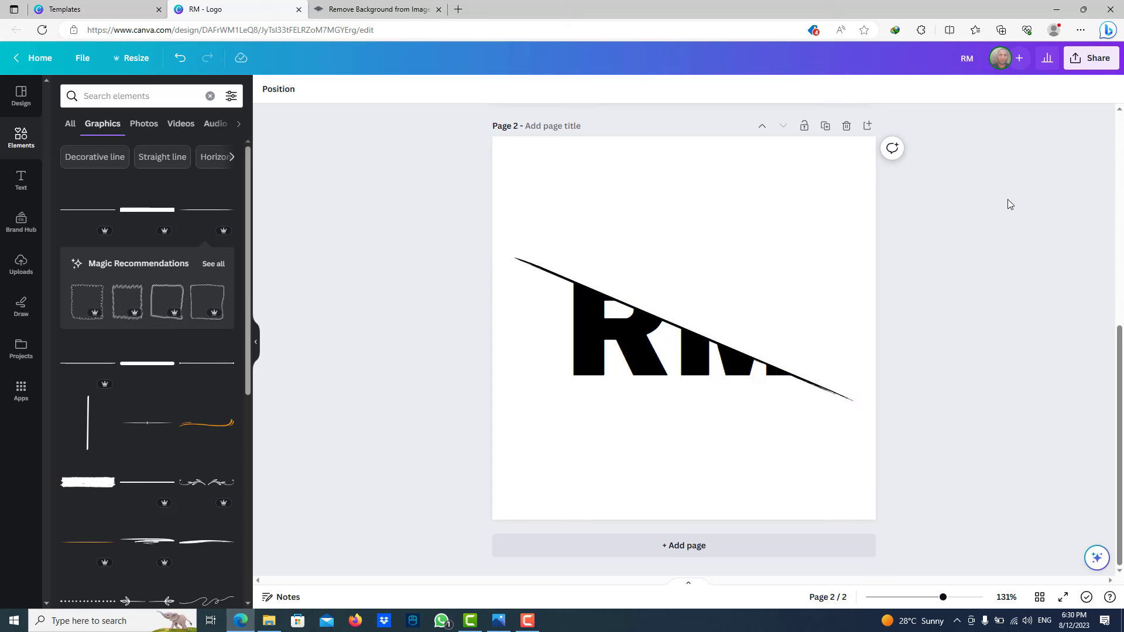
pyautogui.click(734, 544)
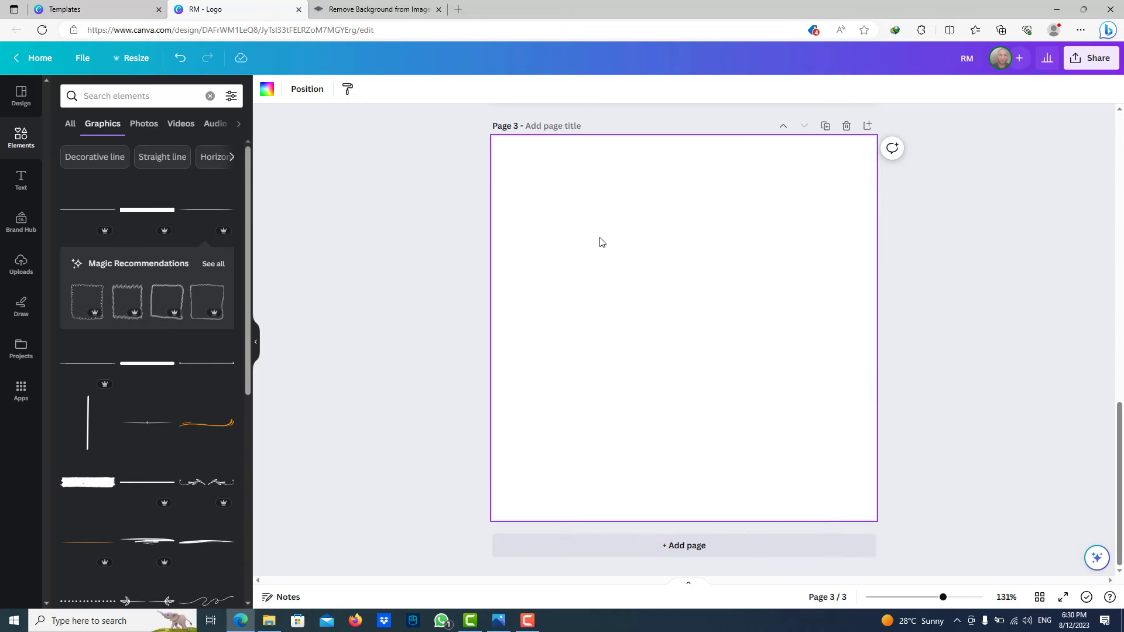
# - Upload RM__5_-removebg-preview.png and RM__6_-removebg-preview.png to Canva and place the upper logo half on page 3
pyautogui.click(23, 221)
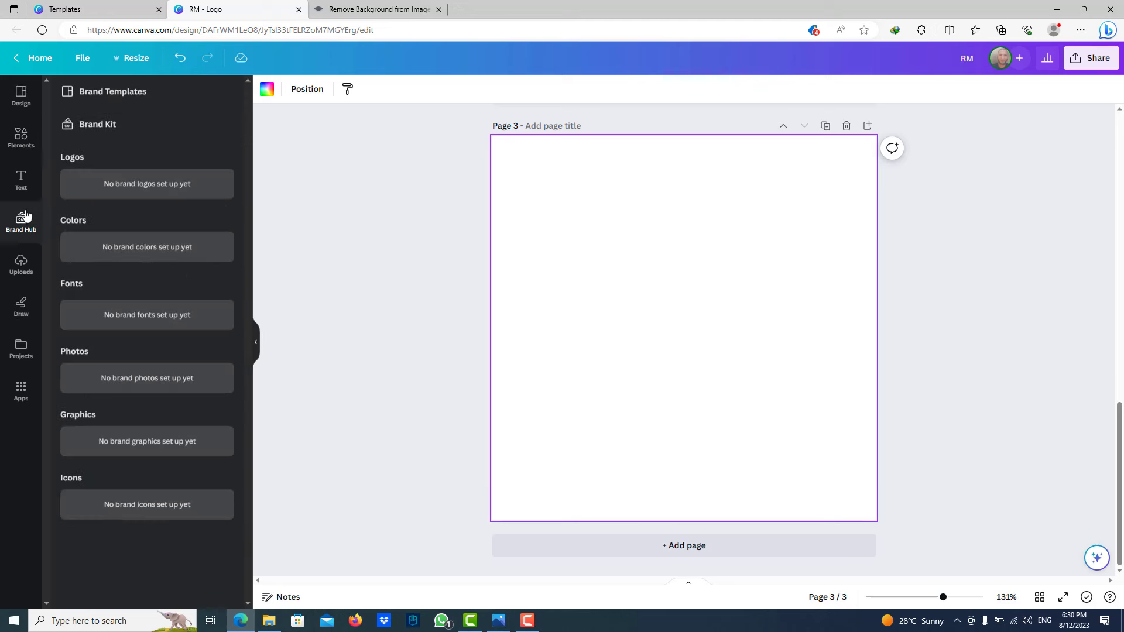
pyautogui.click(24, 265)
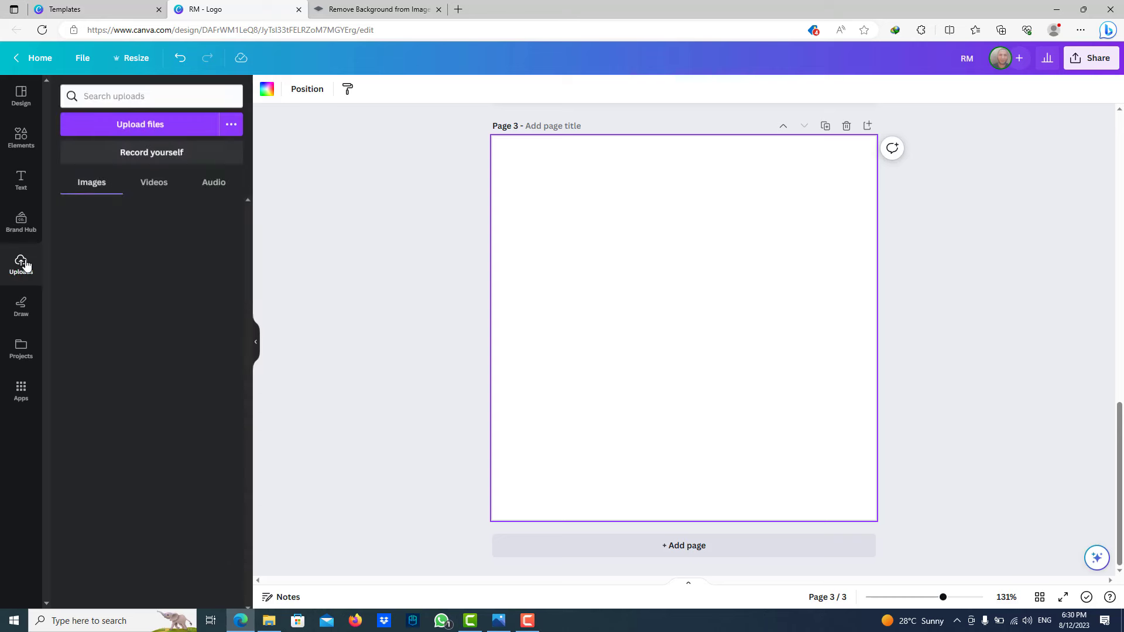
pyautogui.click(117, 125)
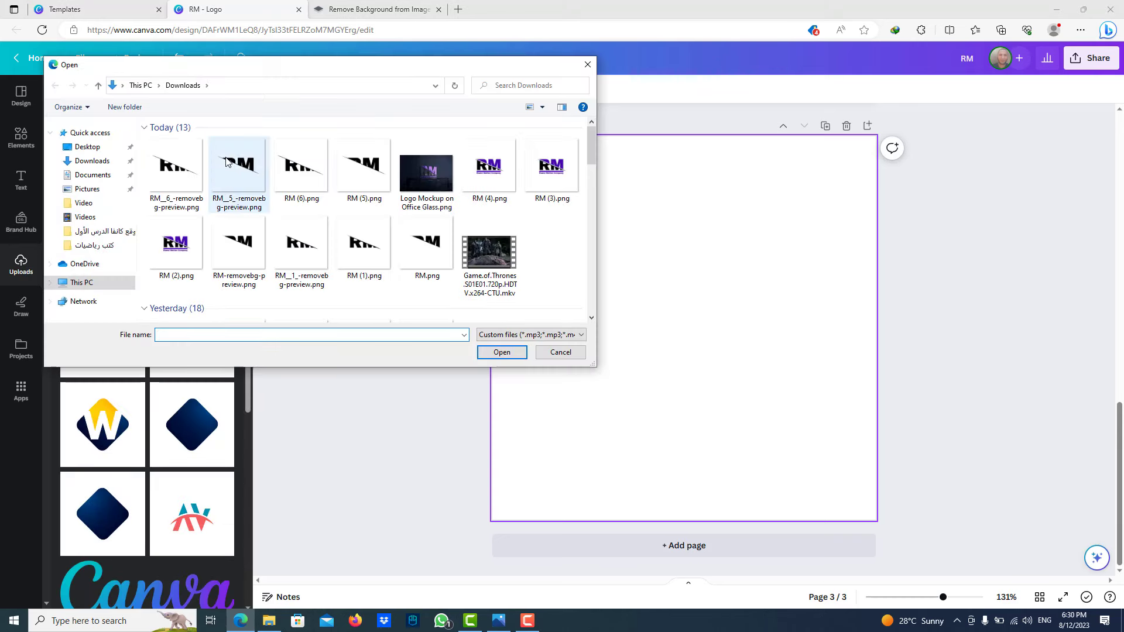
pyautogui.click(227, 162)
pyautogui.keyDown('ctrl'); pyautogui.click(169, 176); pyautogui.keyUp('ctrl')
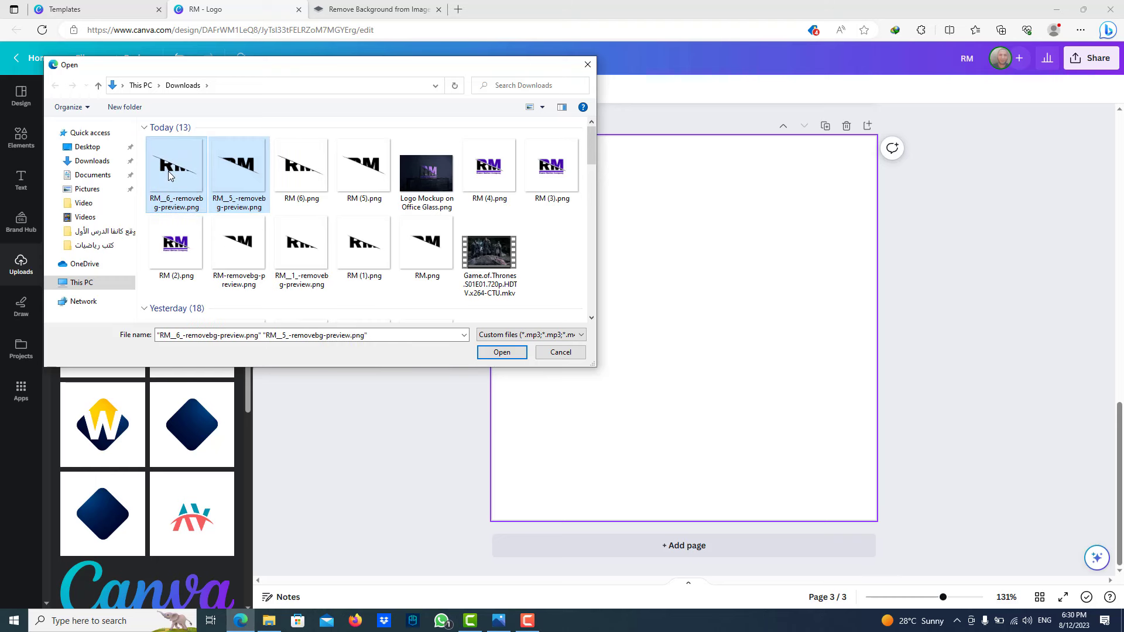
pyautogui.click(481, 355)
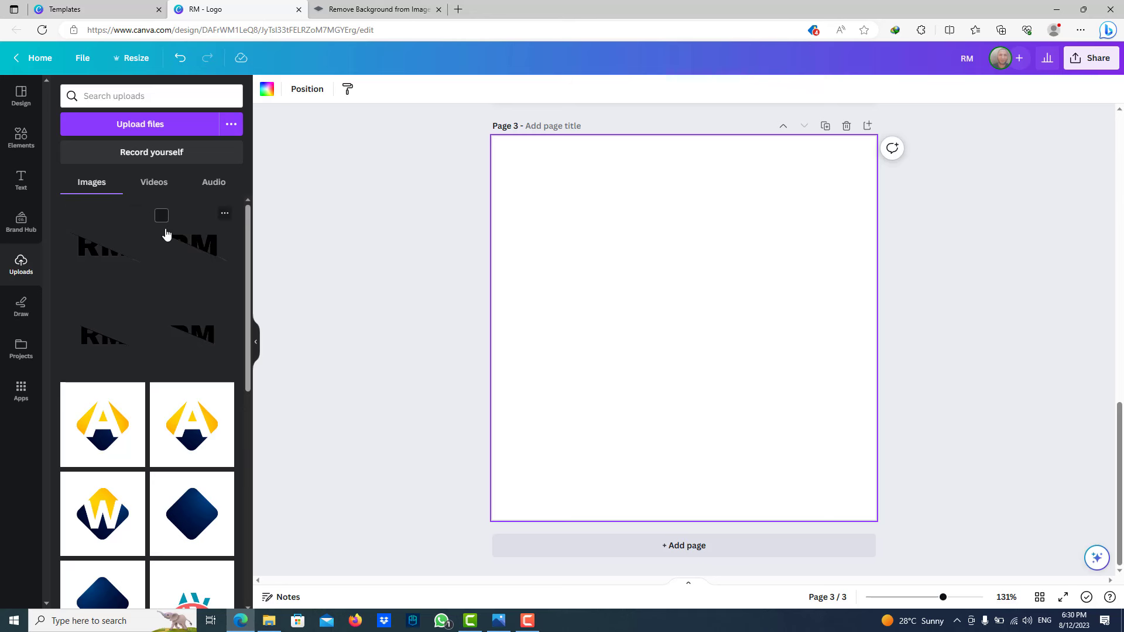
pyautogui.click(180, 246)
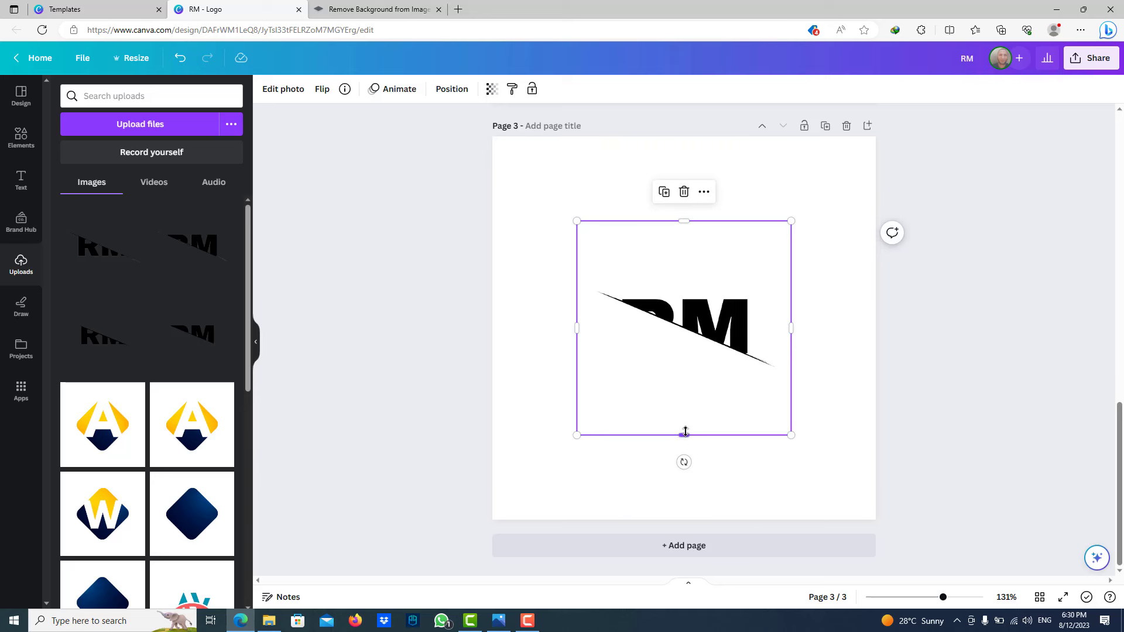
pyautogui.moveTo(682, 432); pyautogui.dragTo(683, 400)
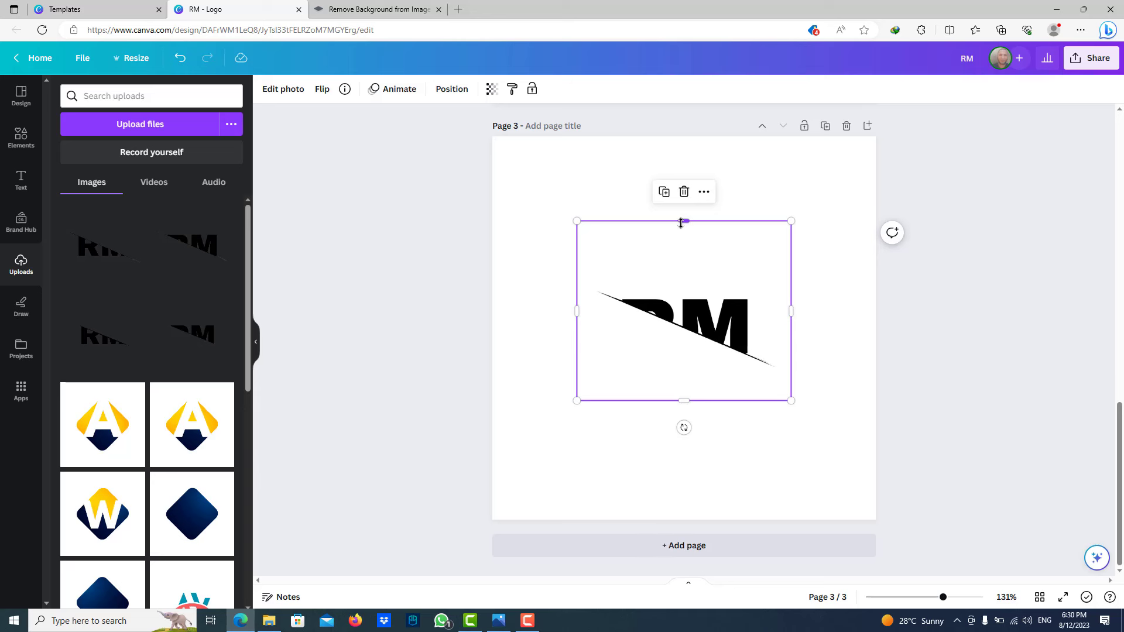
pyautogui.hotkey('ctrl', 'z')
pyautogui.hotkey('ctrl', 'z')
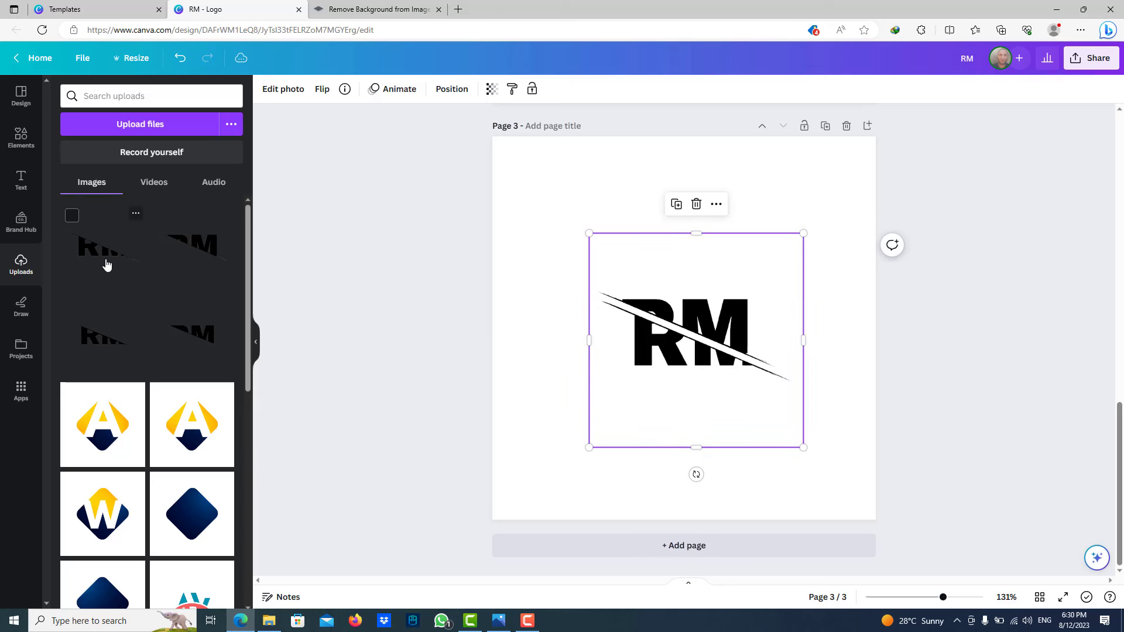
# - Line up the lower logo half with the upper half on page 3, and enlarge both together, centred on the page
pyautogui.moveTo(778, 428); pyautogui.dragTo(766, 422)
pyautogui.moveTo(837, 194); pyautogui.dragTo(436, 555)
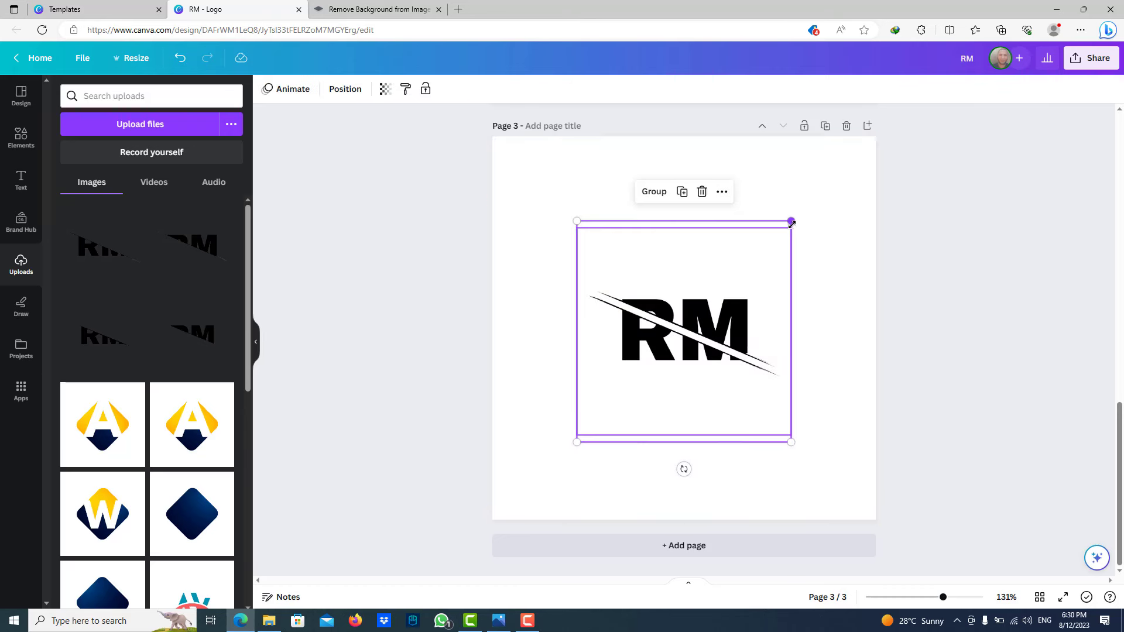
pyautogui.moveTo(794, 218); pyautogui.dragTo(896, 171)
pyautogui.moveTo(788, 251); pyautogui.dragTo(743, 288)
pyautogui.moveTo(744, 287); pyautogui.dragTo(749, 294)
# - Move the lower logo half slightly up to narrow the diagonal gap between the halves
pyautogui.click(868, 357)
pyautogui.click(709, 403)
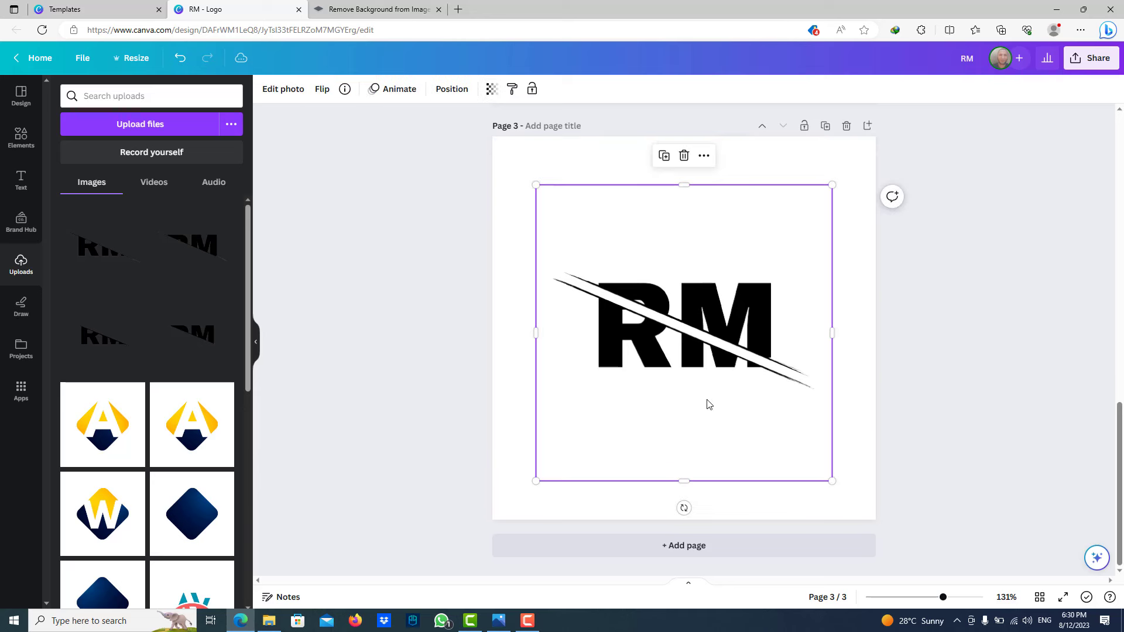
pyautogui.moveTo(676, 422); pyautogui.dragTo(667, 414)
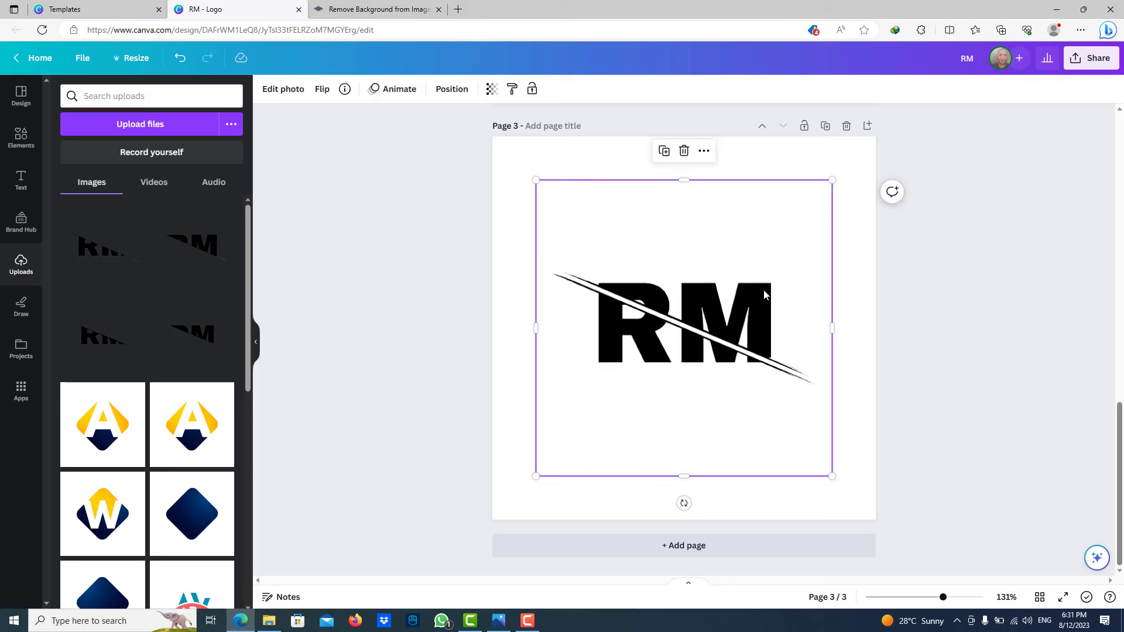
# - Fine-tune the upper logo half's position by nudging it slightly down, closer to the lower half
pyautogui.click(837, 210)
pyautogui.click(794, 193)
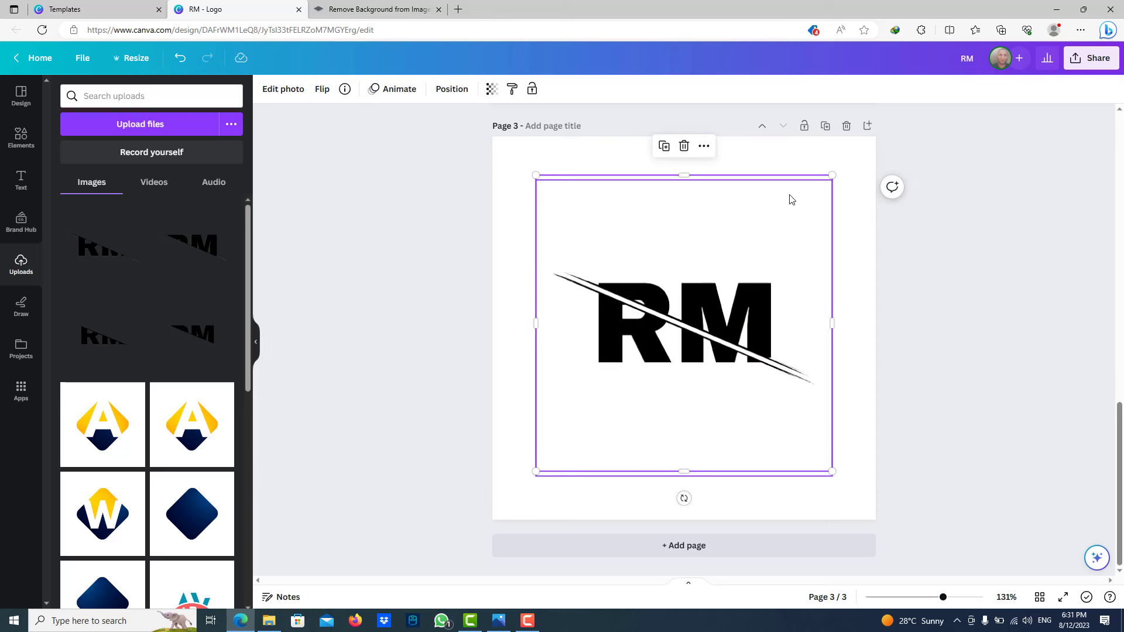
pyautogui.moveTo(790, 195); pyautogui.dragTo(788, 192)
pyautogui.scroll(3, 714, 371)
pyautogui.scroll(-2, 713, 390)
pyautogui.scroll(-1, 714, 391)
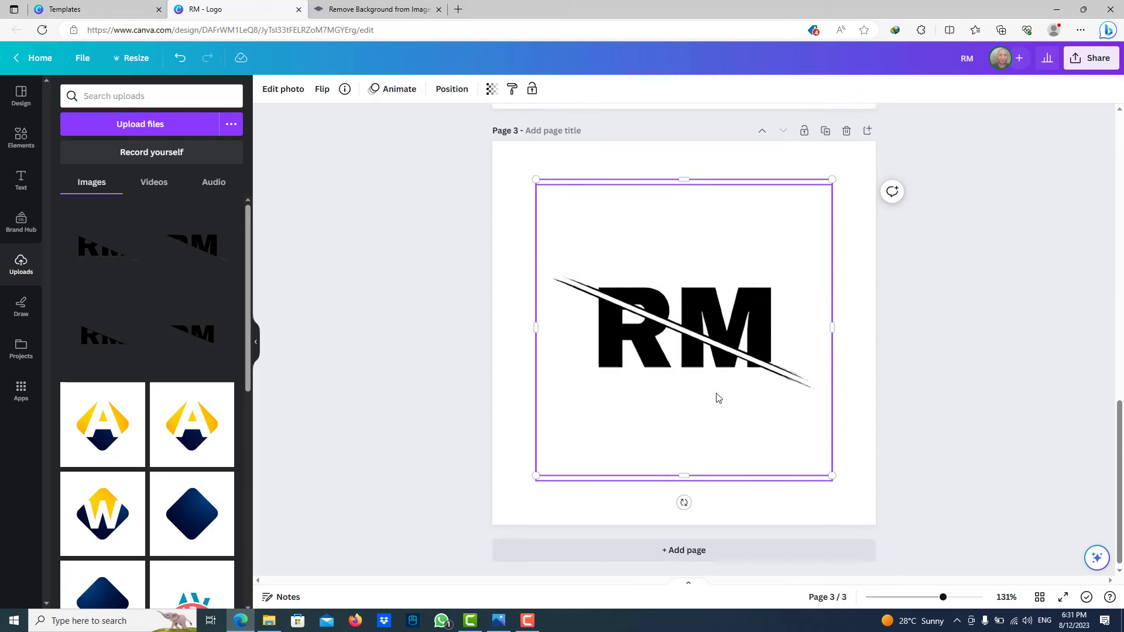
pyautogui.scroll(1, 714, 391)
pyautogui.hotkey('ctrl', '+')
pyautogui.hotkey('ctrl', '+')
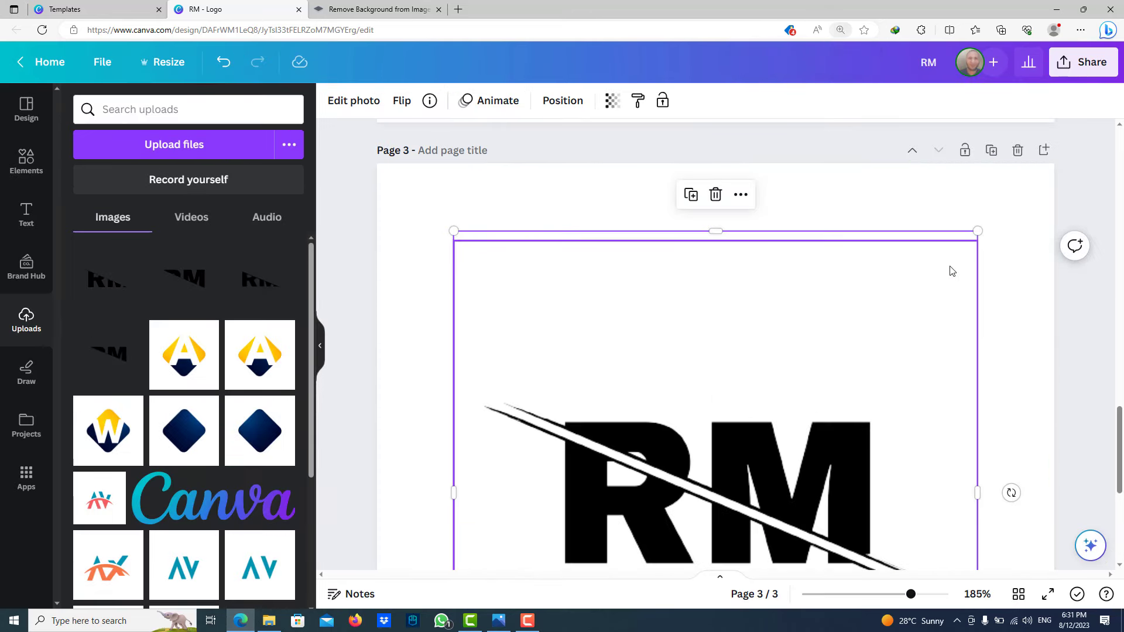
pyautogui.moveTo(948, 268); pyautogui.dragTo(946, 269)
pyautogui.scroll(-5, 896, 332)
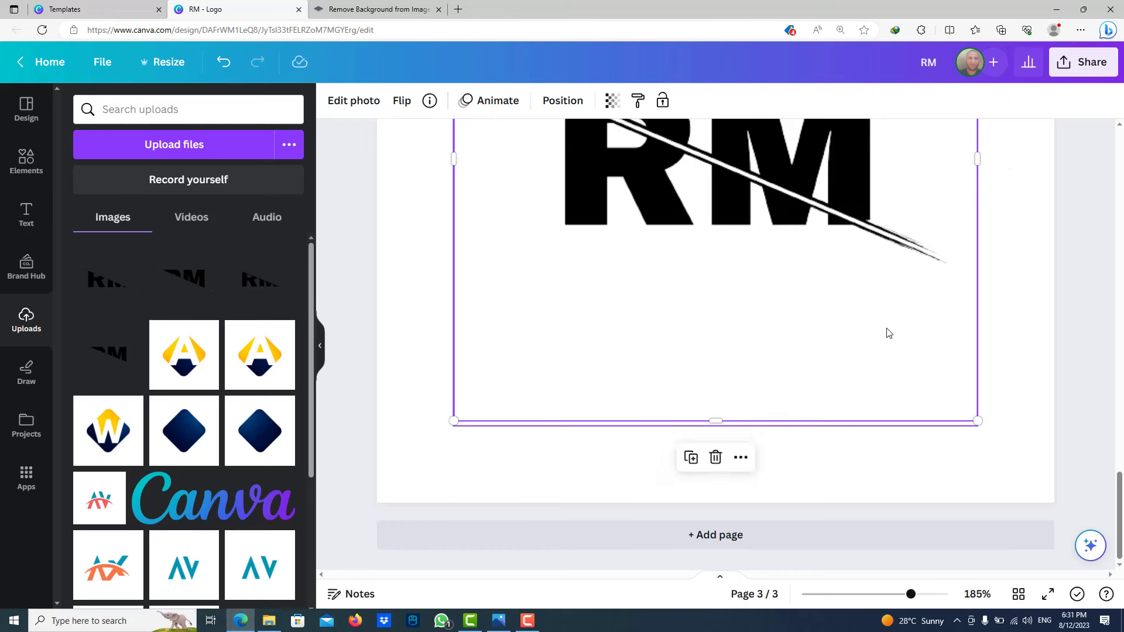
pyautogui.scroll(-5, 886, 337)
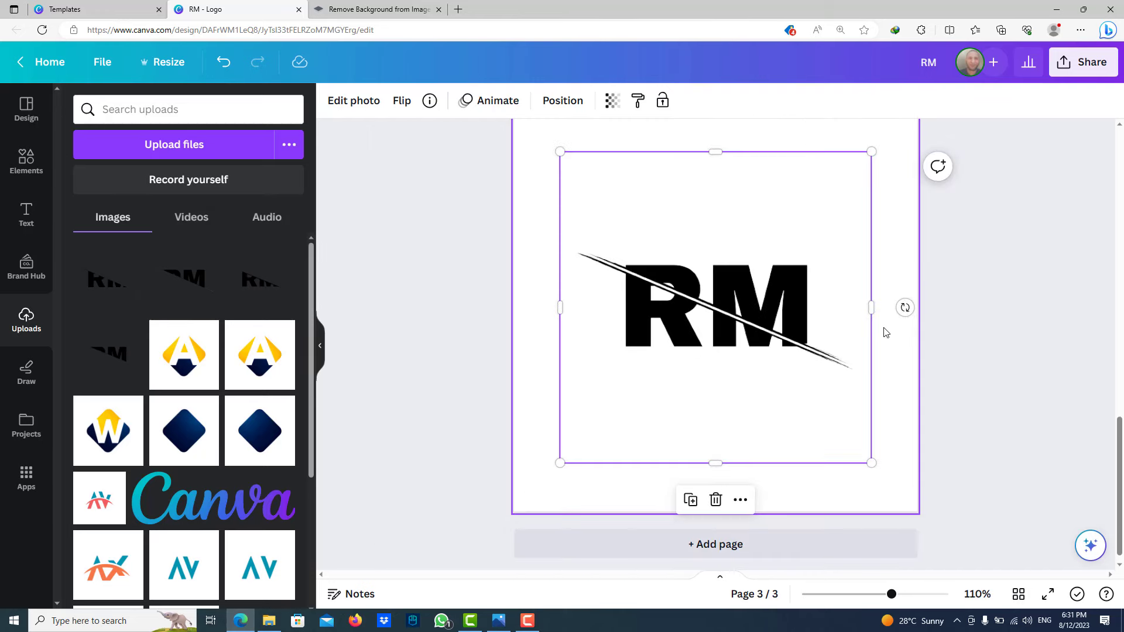
pyautogui.click(981, 268)
pyautogui.click(835, 176)
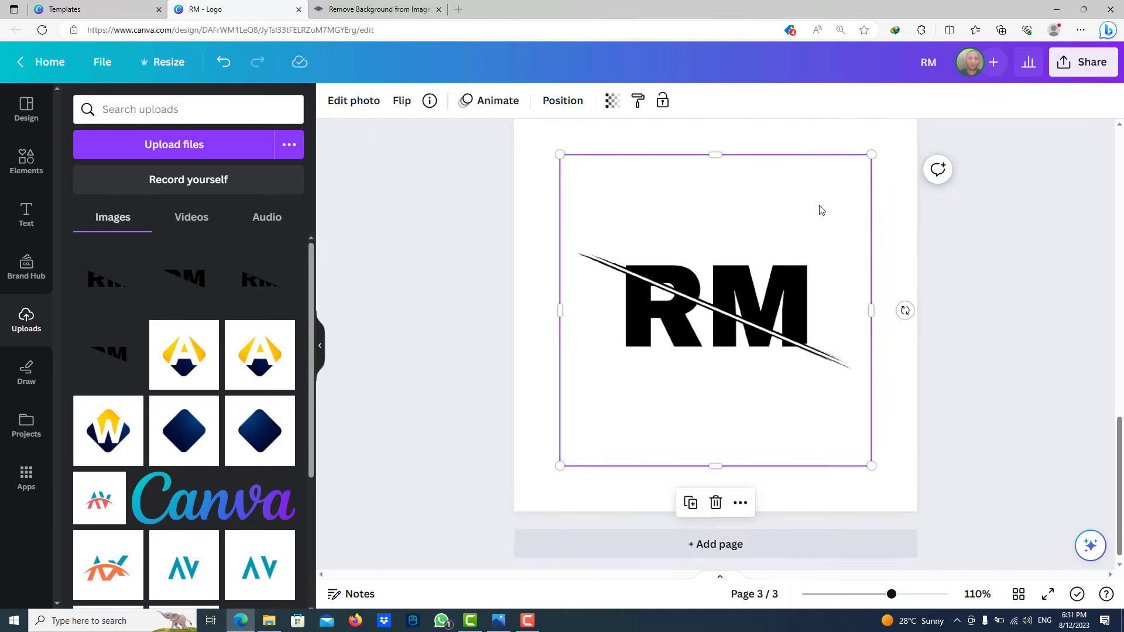
pyautogui.hotkey('ctrl', 'z')
pyautogui.hotkey('ctrl', 'z')
pyautogui.hotkey('ctrl', 'z')
pyautogui.click(878, 190)
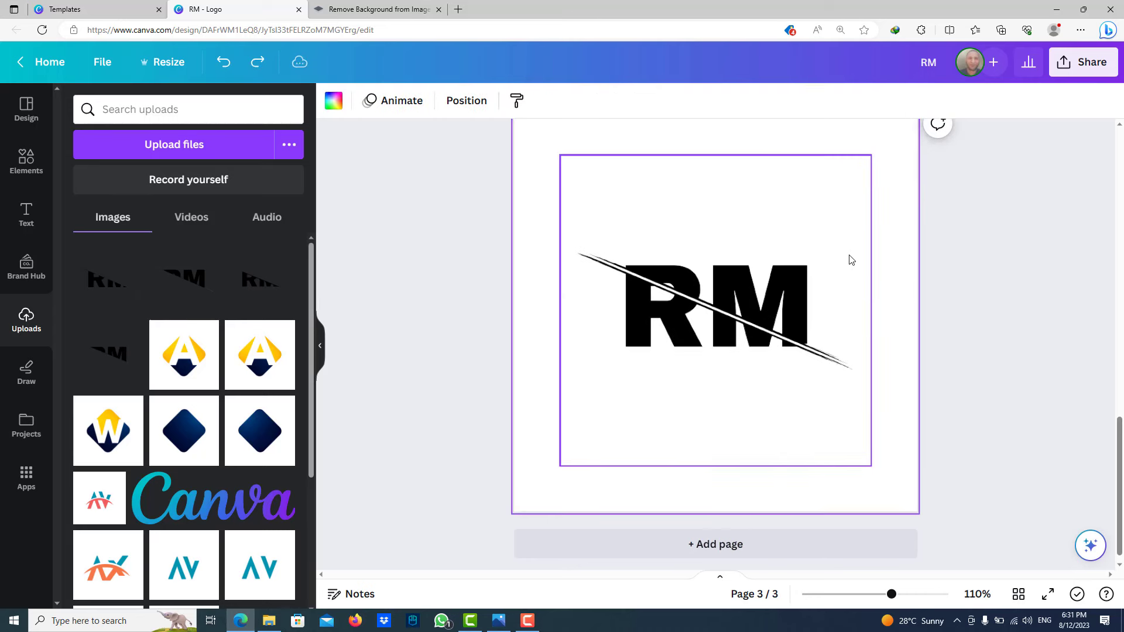
pyautogui.click(797, 282)
pyautogui.hotkey('ctrl', 'y')
pyautogui.hotkey('ctrl', 'y')
pyautogui.hotkey('ctrl', 'y')
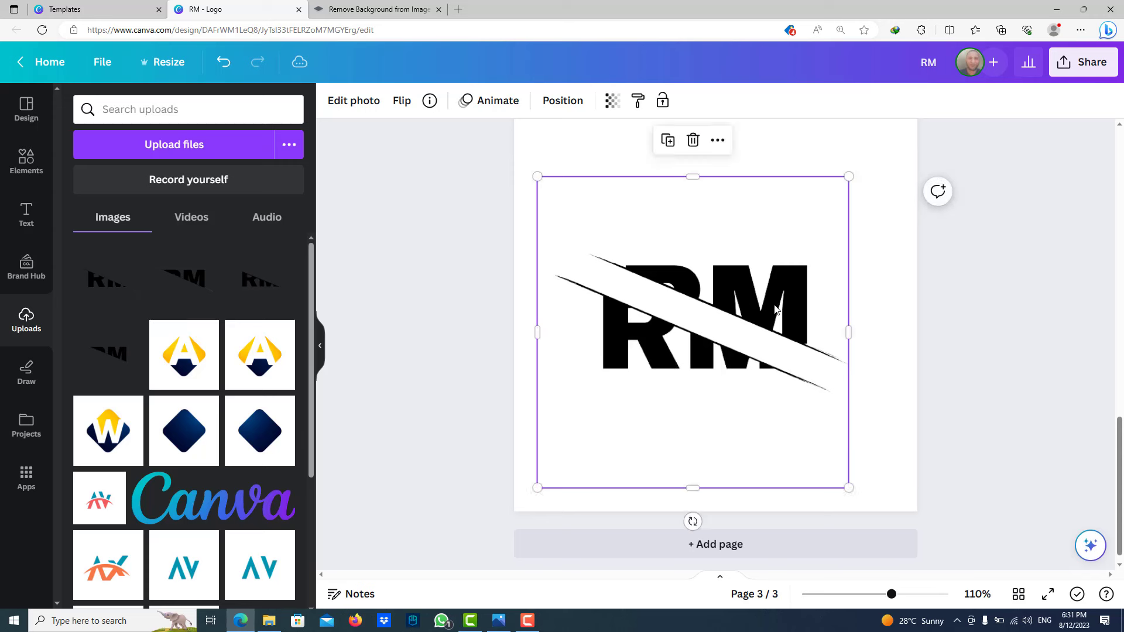
pyautogui.hotkey('ctrl', 'z')
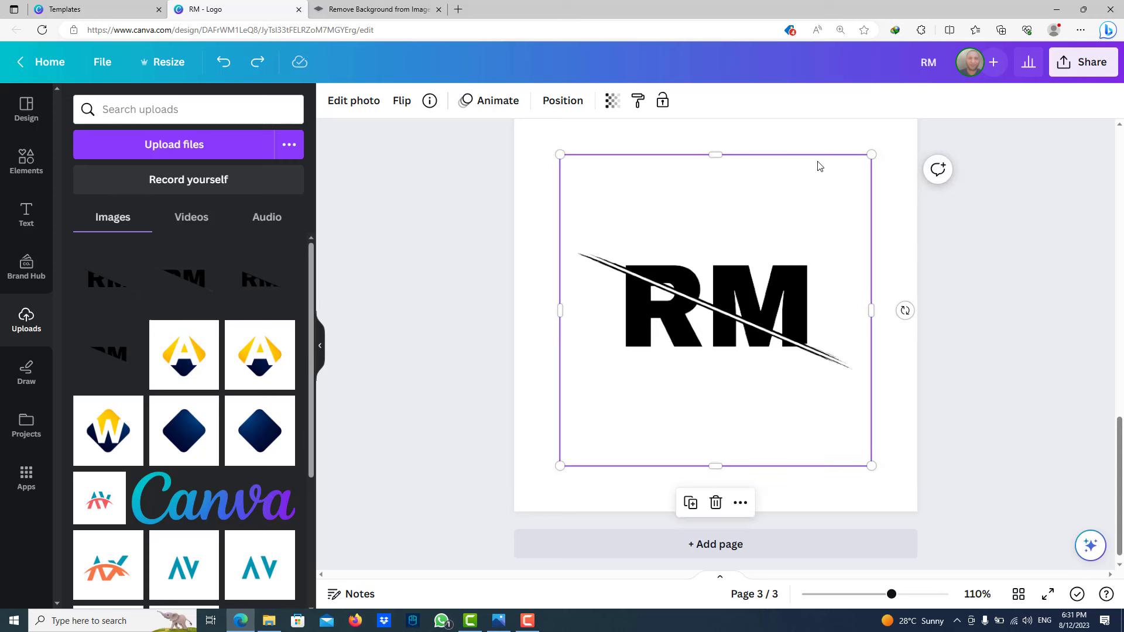
pyautogui.click(781, 147)
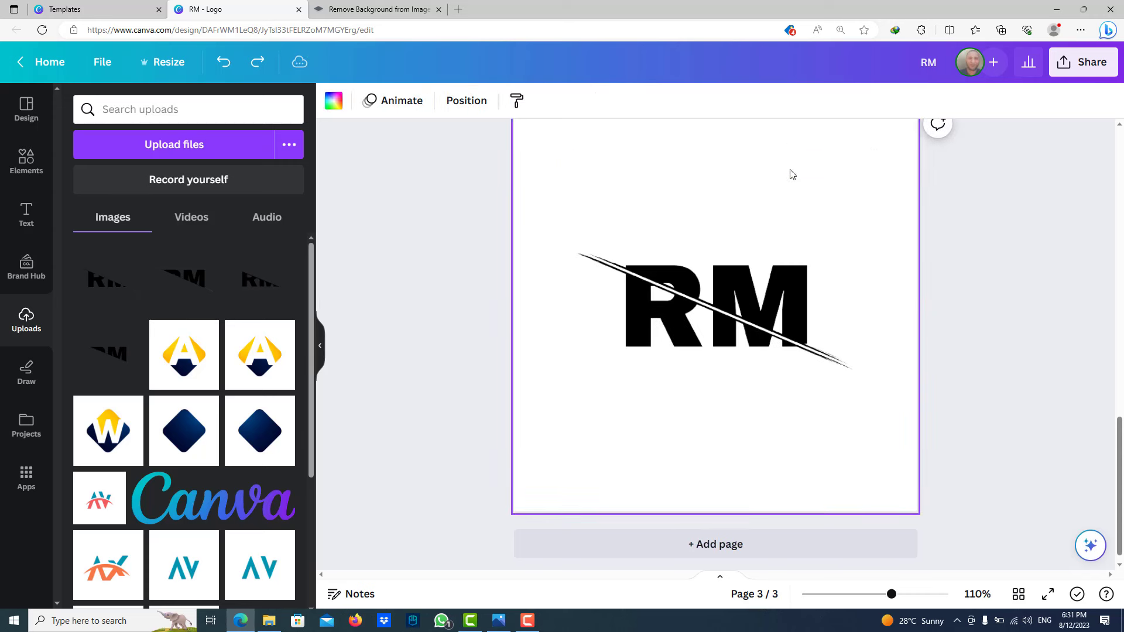
# - Crop the empty upper area off the lower logo half's image frame on page 3
pyautogui.scroll(-2, 867, 331)
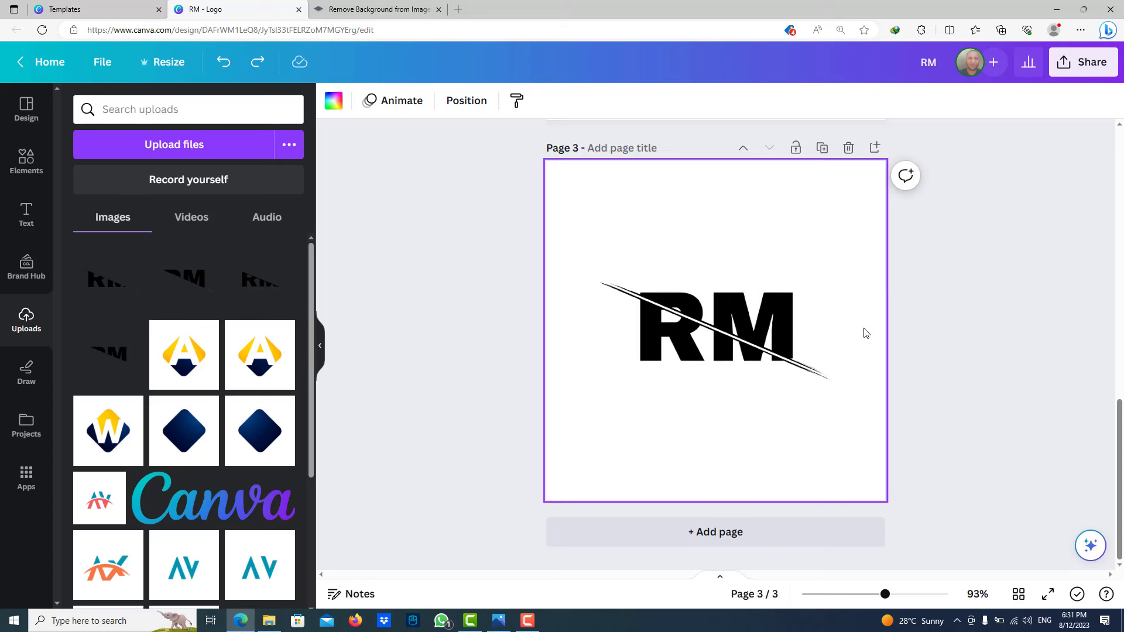
pyautogui.scroll(-1, 865, 333)
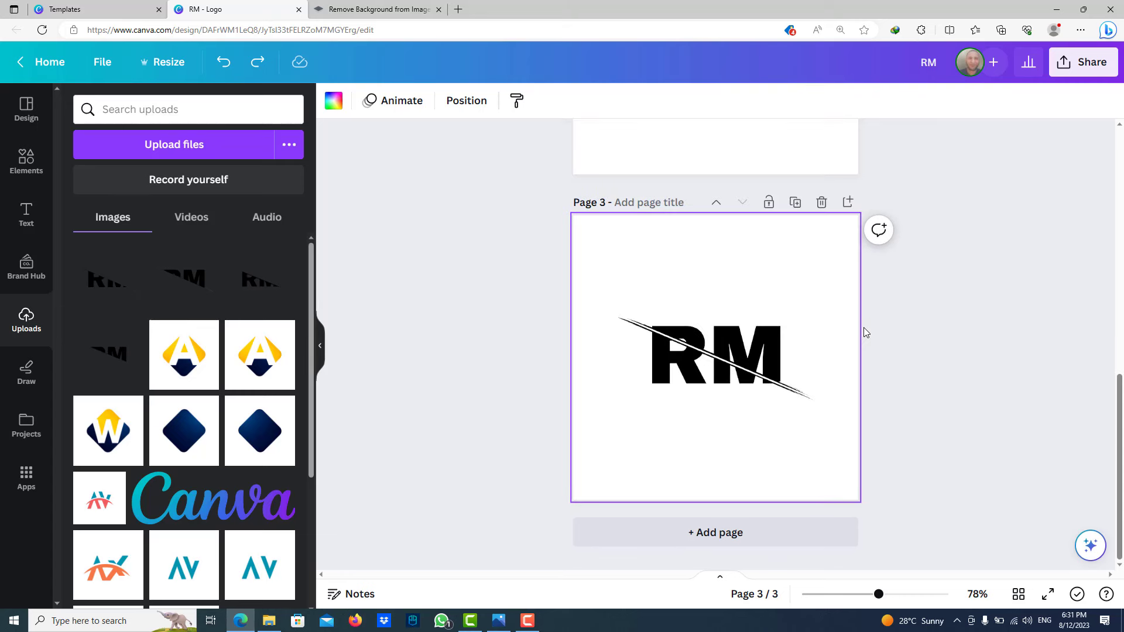
pyautogui.scroll(2, 863, 328)
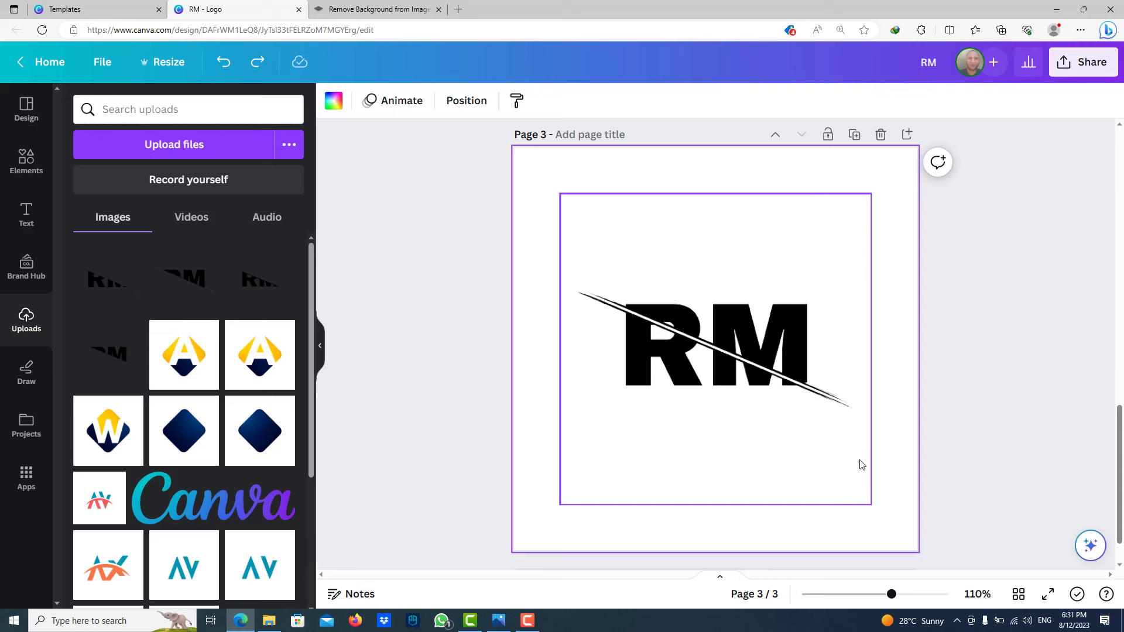
pyautogui.moveTo(890, 594); pyautogui.dragTo(888, 598)
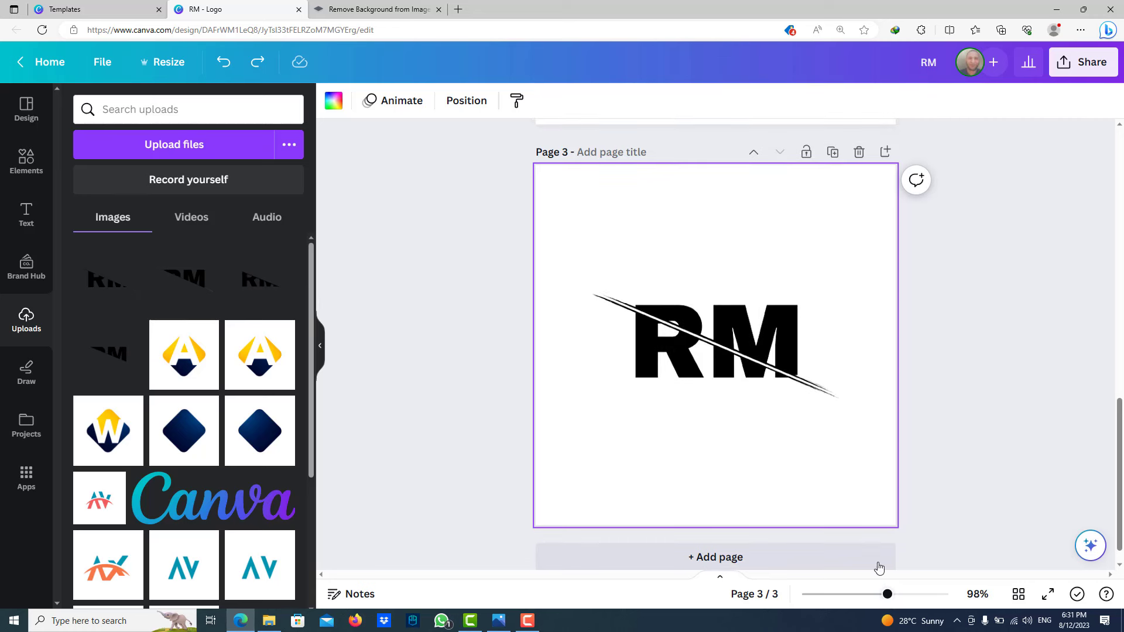
pyautogui.click(808, 228)
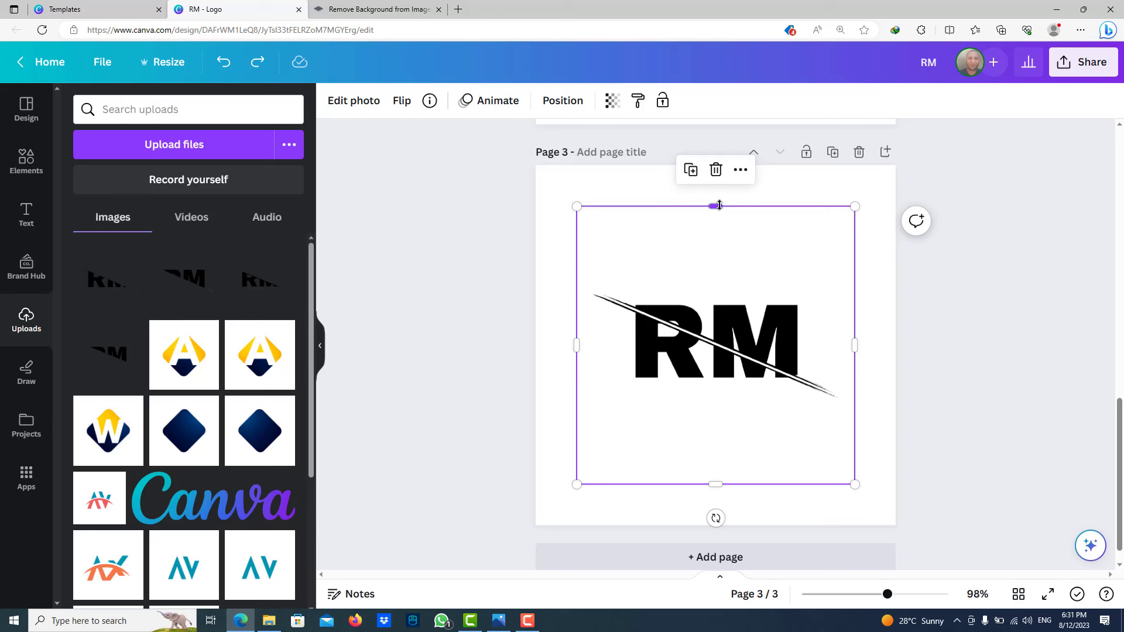
pyautogui.moveTo(719, 208)
pyautogui.mouseDown()
pyautogui.moveTo(717, 263)
pyautogui.moveTo(718, 205)
pyautogui.mouseUp()
pyautogui.hotkey('ctrl', 'z')
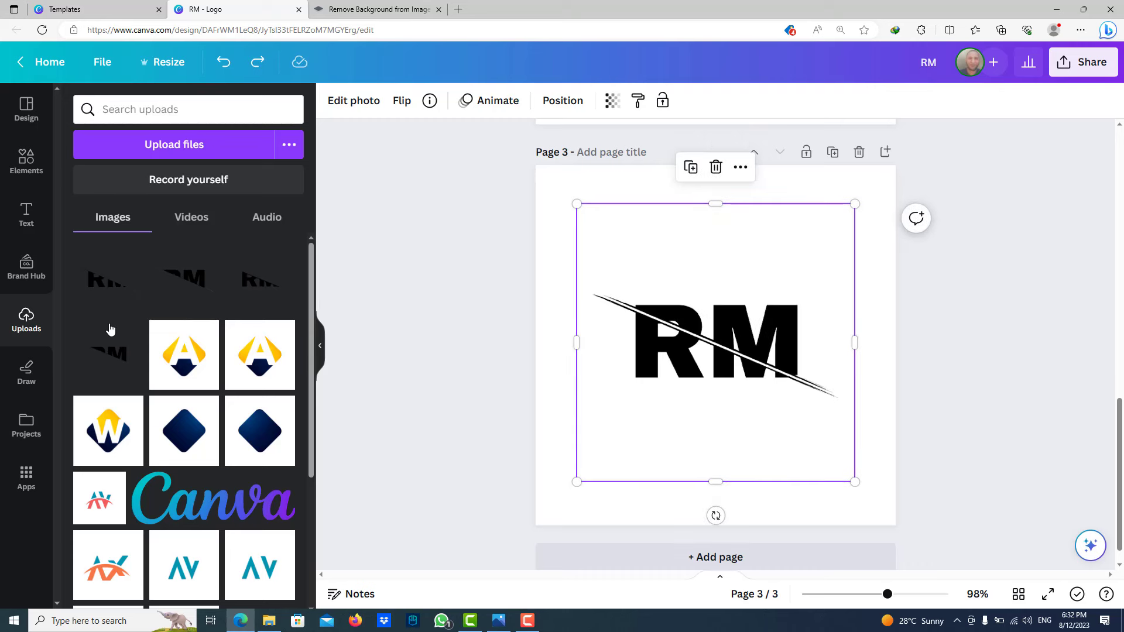
# - Apply the Heatwave filter from the Color Pop group to the upper logo half
pyautogui.click(29, 173)
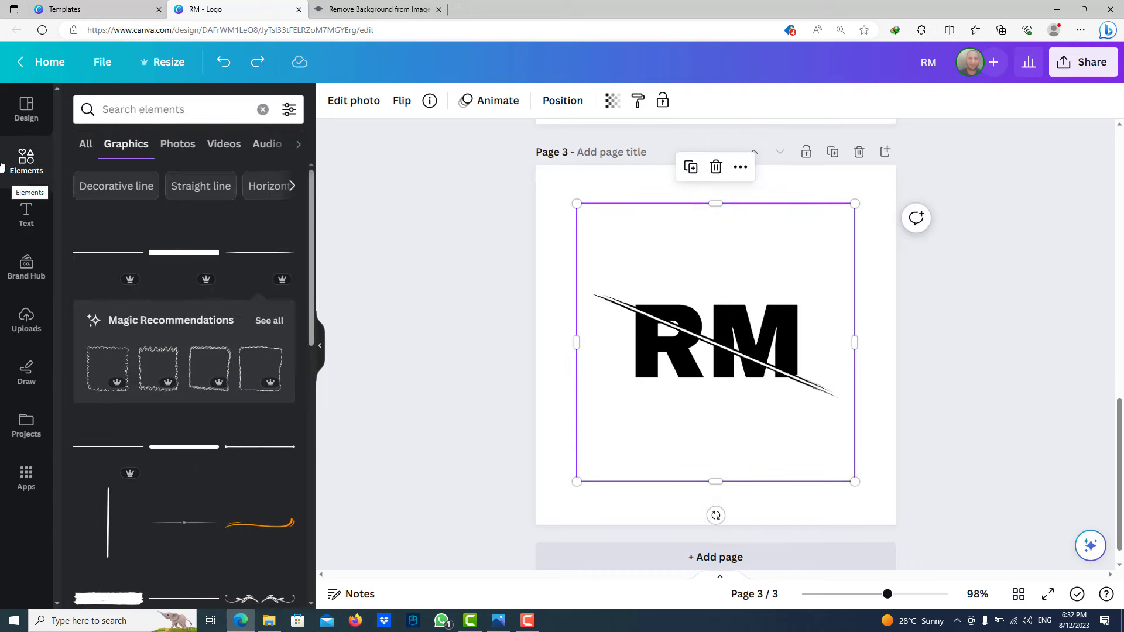
pyautogui.click(354, 102)
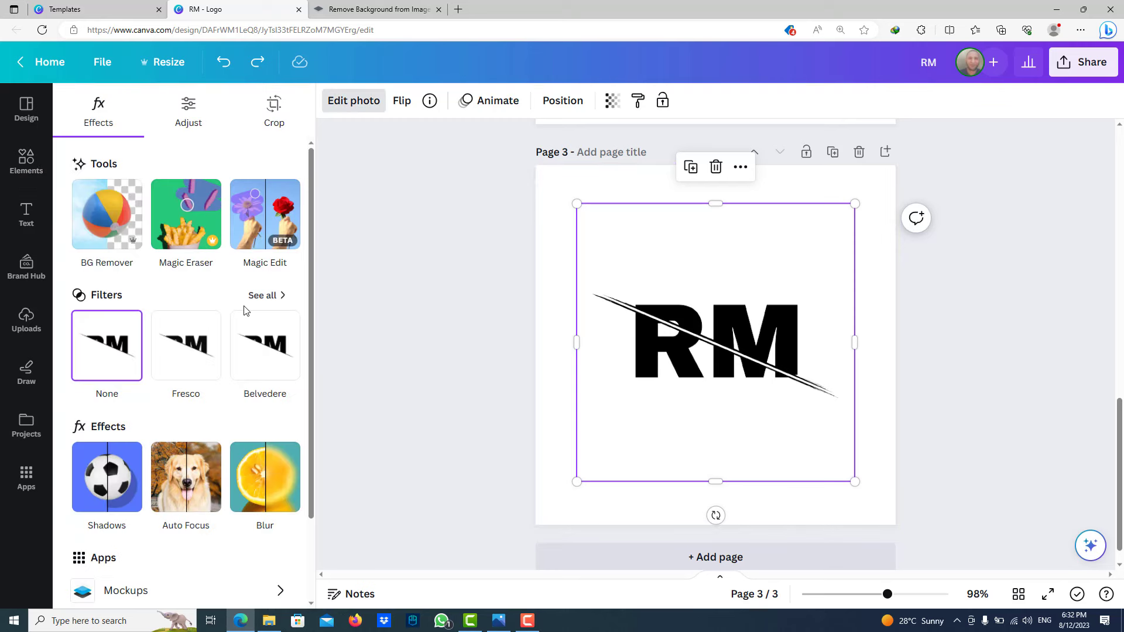
pyautogui.click(263, 302)
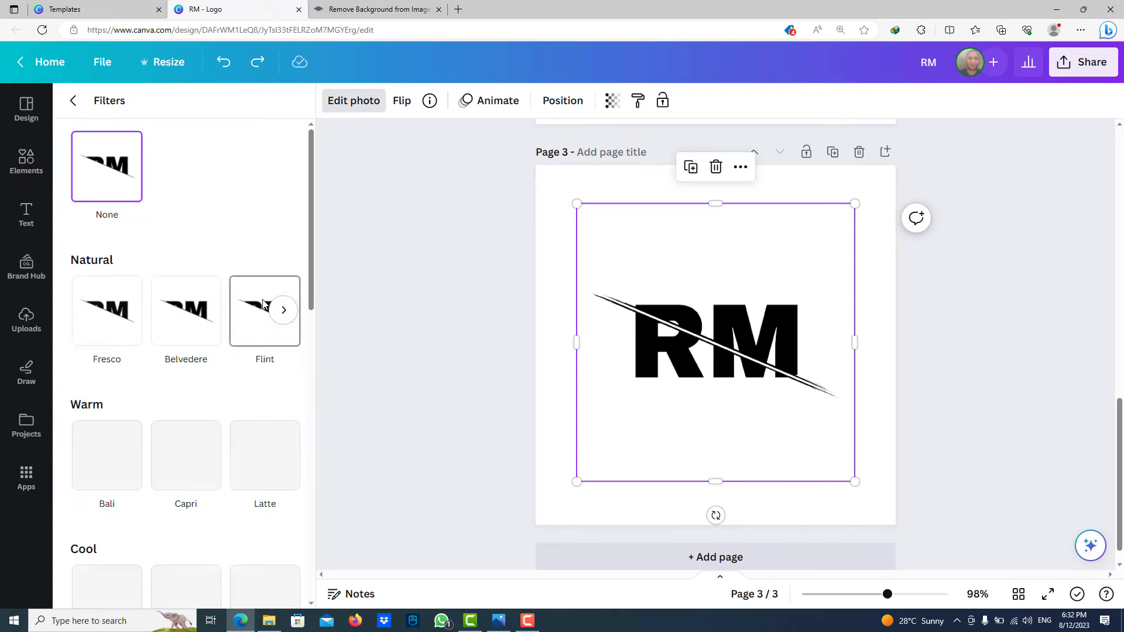
pyautogui.scroll(-2, 238, 333)
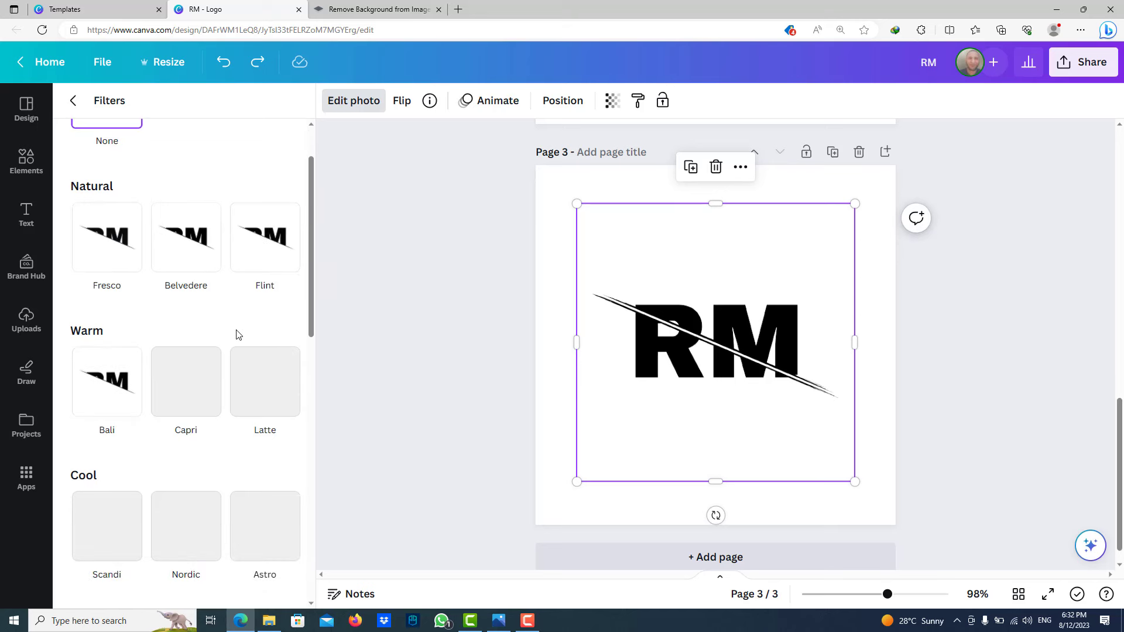
pyautogui.scroll(-3, 238, 334)
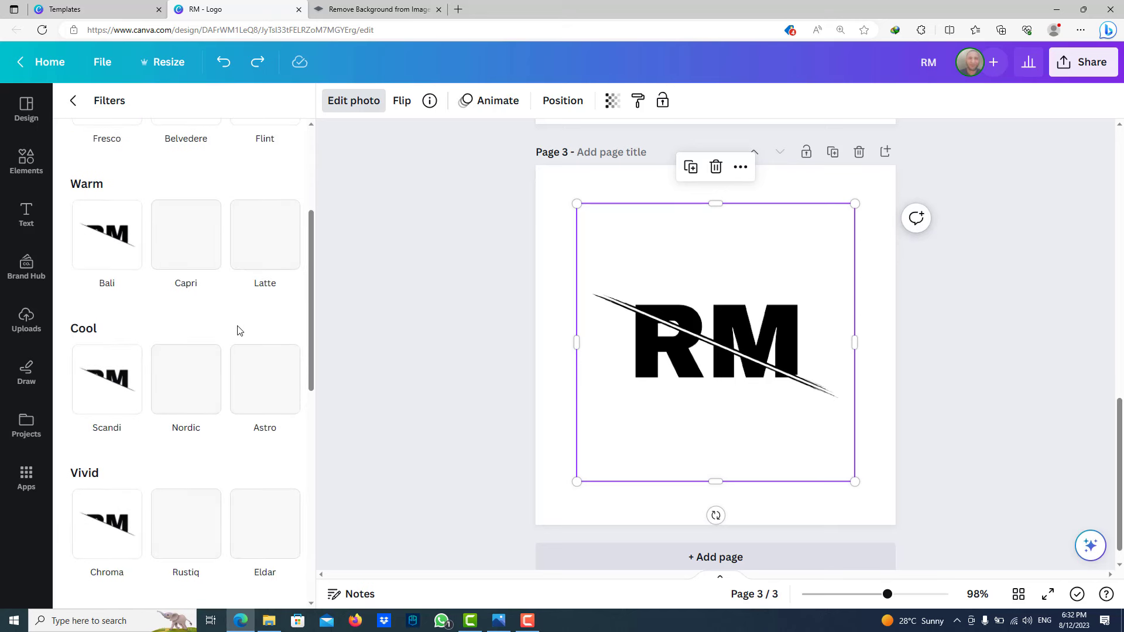
pyautogui.scroll(-3, 251, 373)
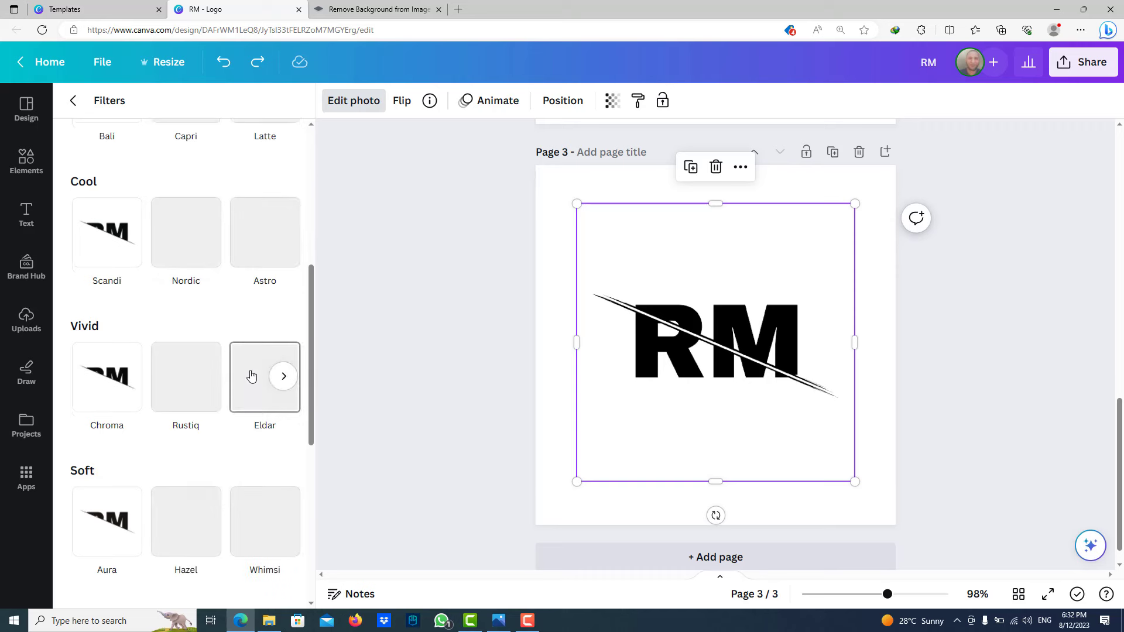
pyautogui.scroll(5, 248, 374)
pyautogui.scroll(-3, 246, 377)
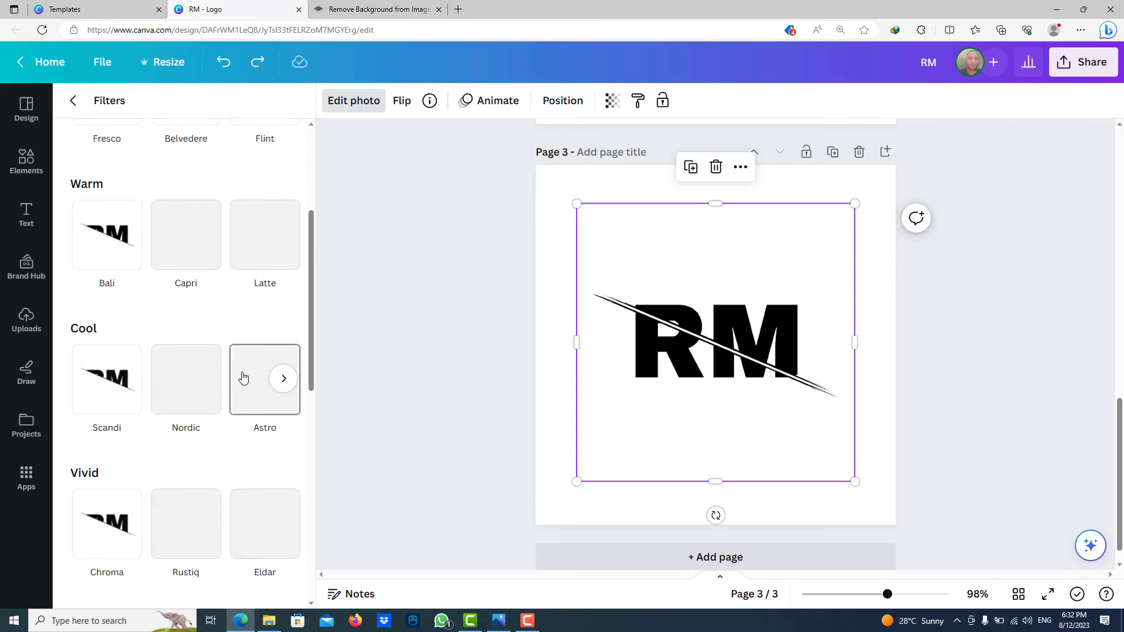
pyautogui.scroll(-10, 243, 376)
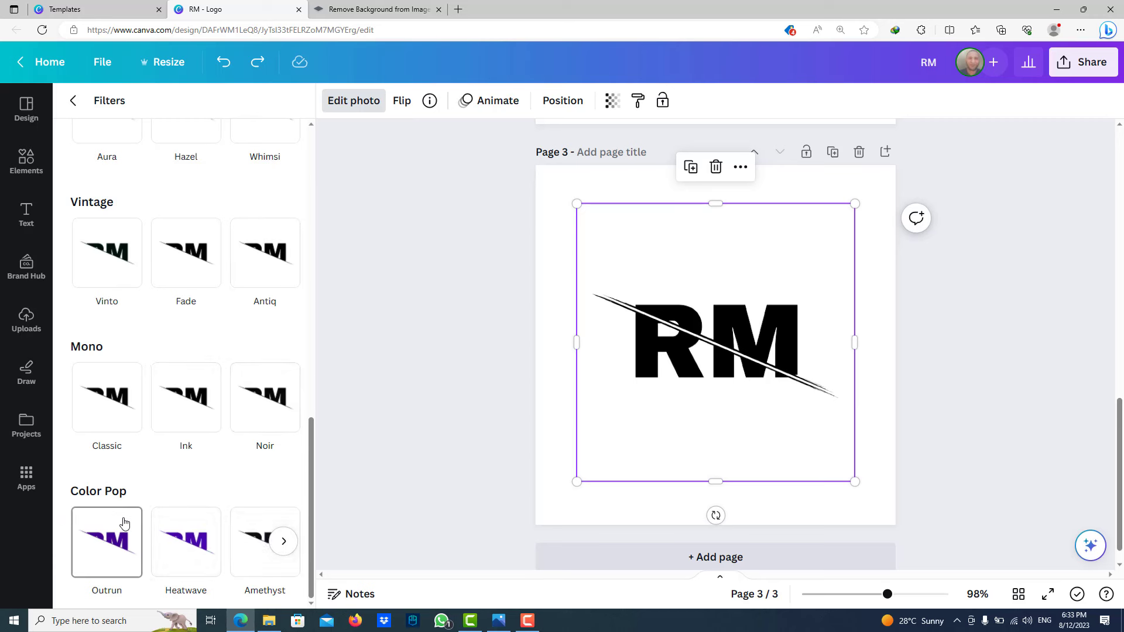
pyautogui.click(183, 543)
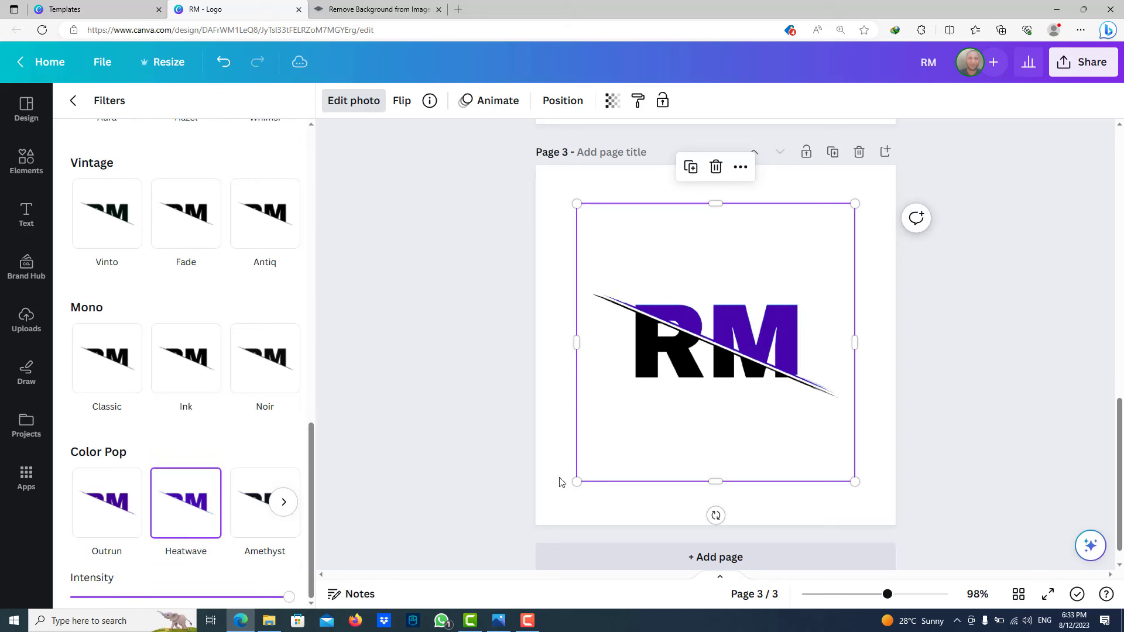
pyautogui.click(948, 381)
pyautogui.click(996, 308)
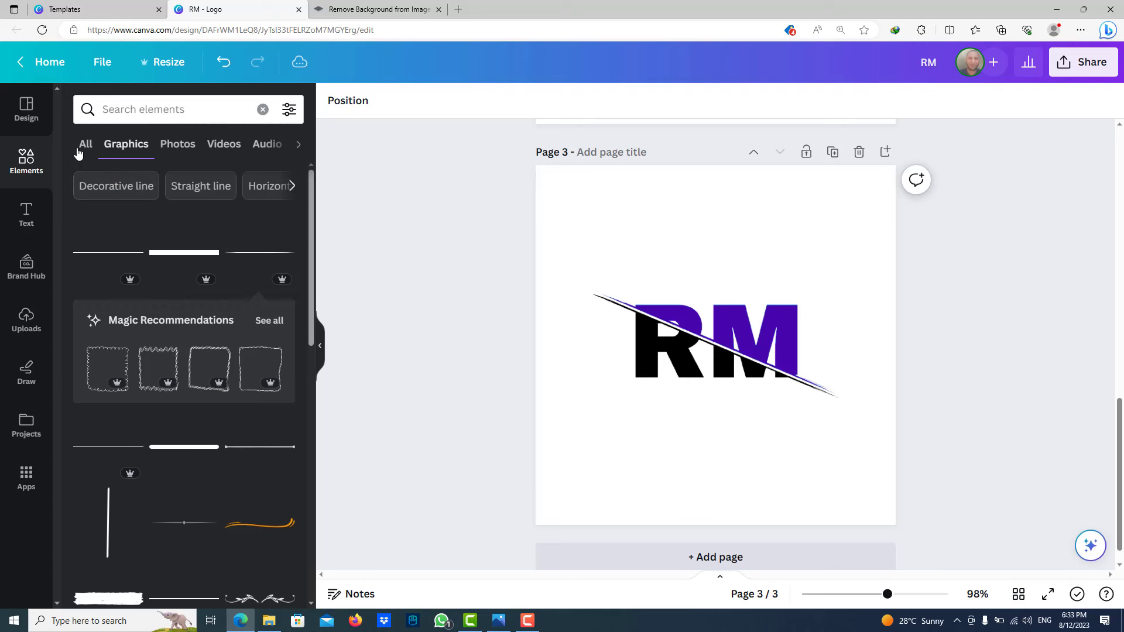
# - Add a rectangle shape, flatten it into a bar about 13 high below the RM letters, and extend it to the left
pyautogui.click(130, 114)
pyautogui.write('rec')
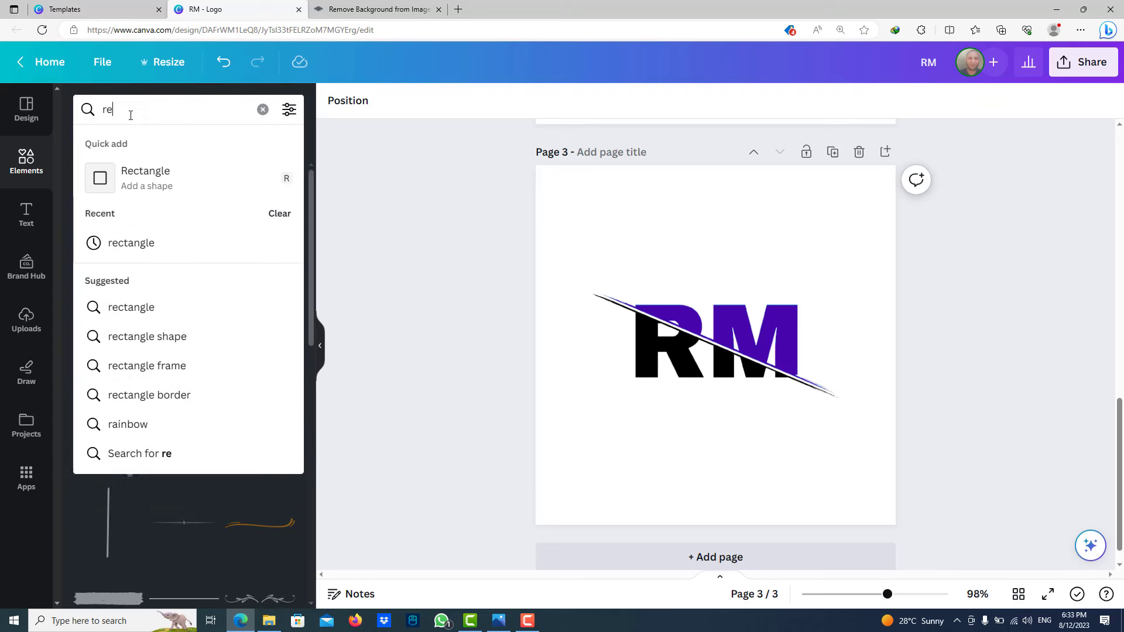
pyautogui.click(154, 171)
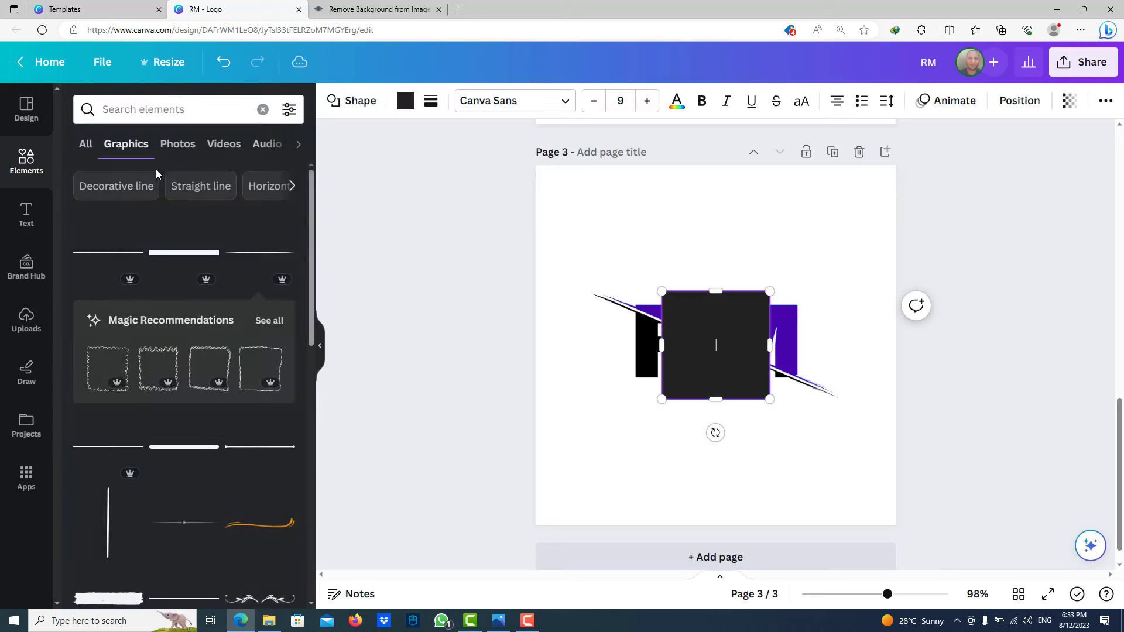
pyautogui.moveTo(720, 291); pyautogui.dragTo(716, 391)
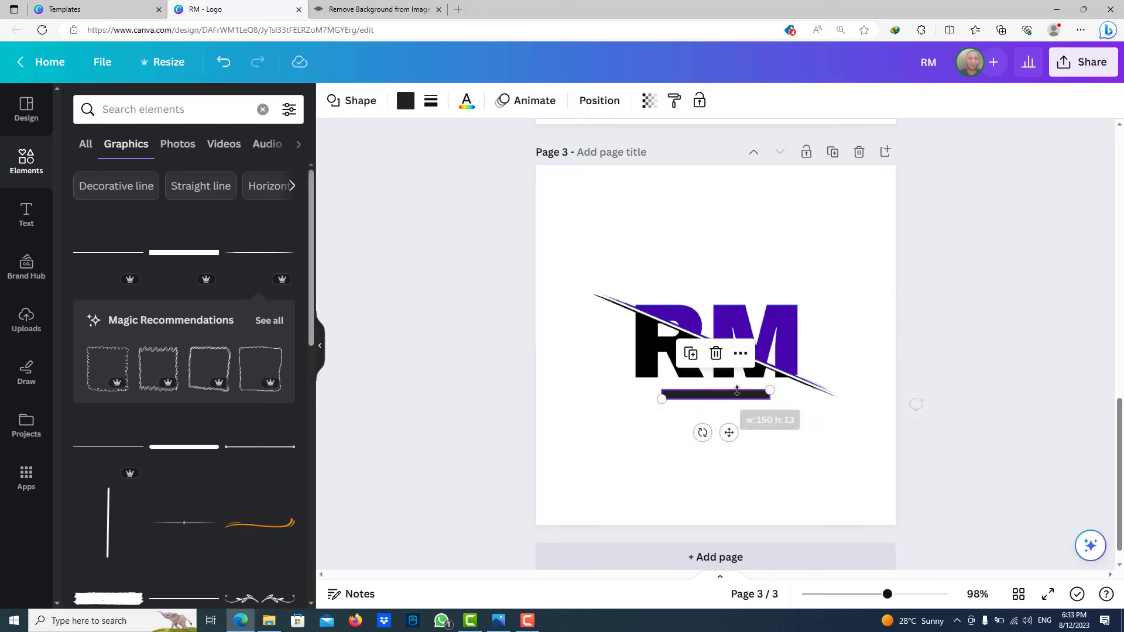
pyautogui.moveTo(642, 397); pyautogui.dragTo(609, 398)
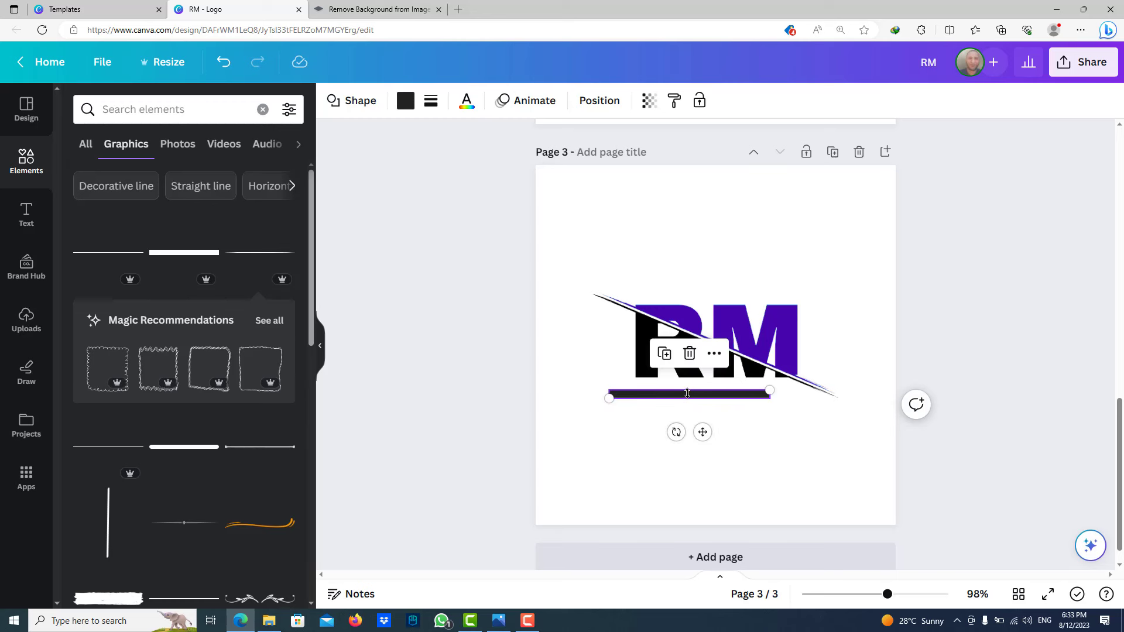
# - Align the bar under the RM letters, match its length to the lettering's width, and make it slightly thinner
pyautogui.click(905, 594)
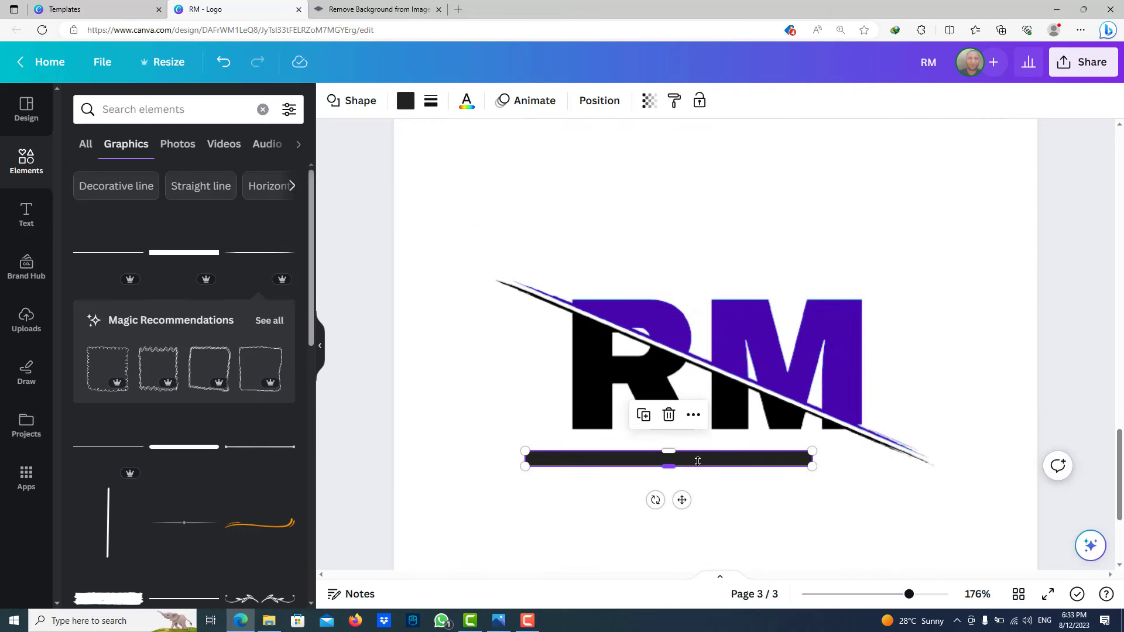
pyautogui.moveTo(698, 463); pyautogui.dragTo(747, 457)
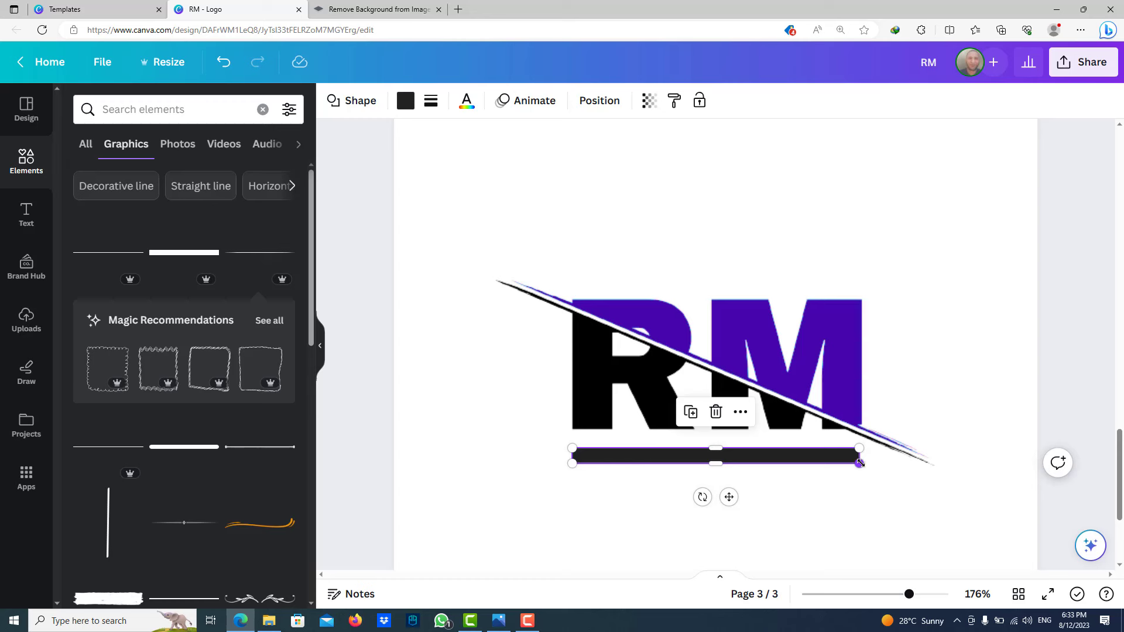
pyautogui.moveTo(858, 463); pyautogui.dragTo(865, 464)
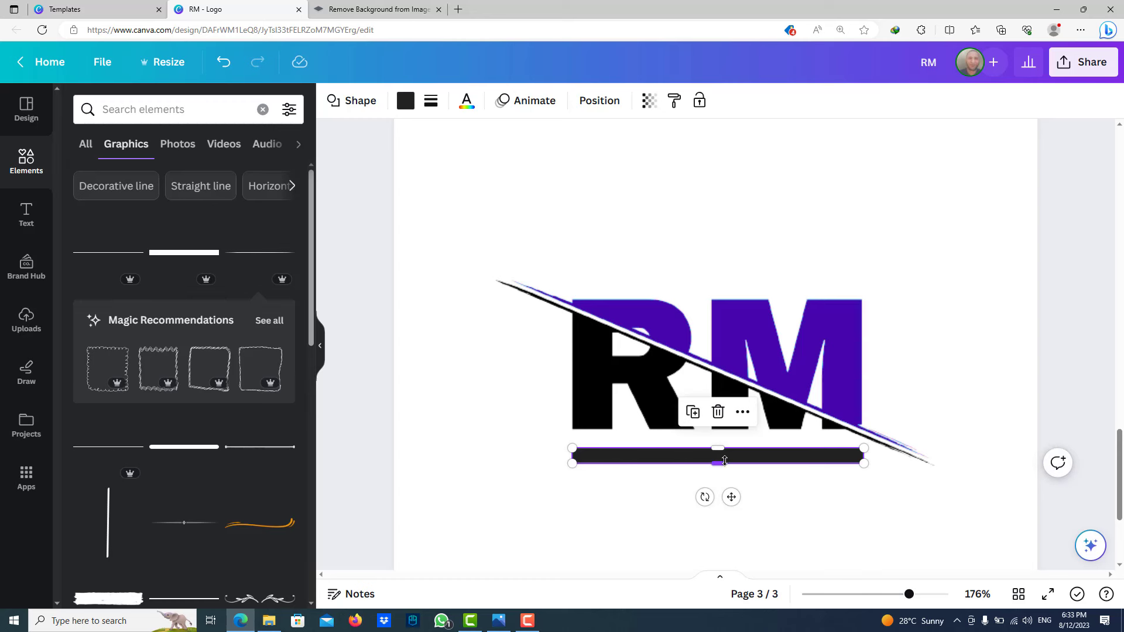
pyautogui.moveTo(725, 459); pyautogui.dragTo(725, 456)
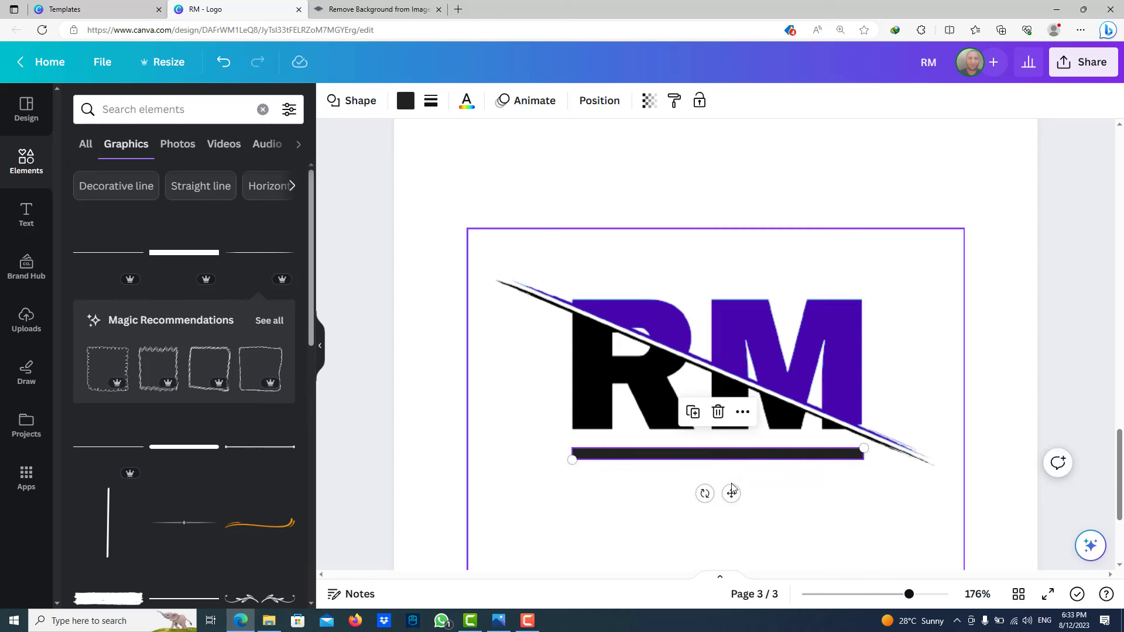
pyautogui.click(811, 513)
pyautogui.moveTo(900, 593); pyautogui.dragTo(888, 596)
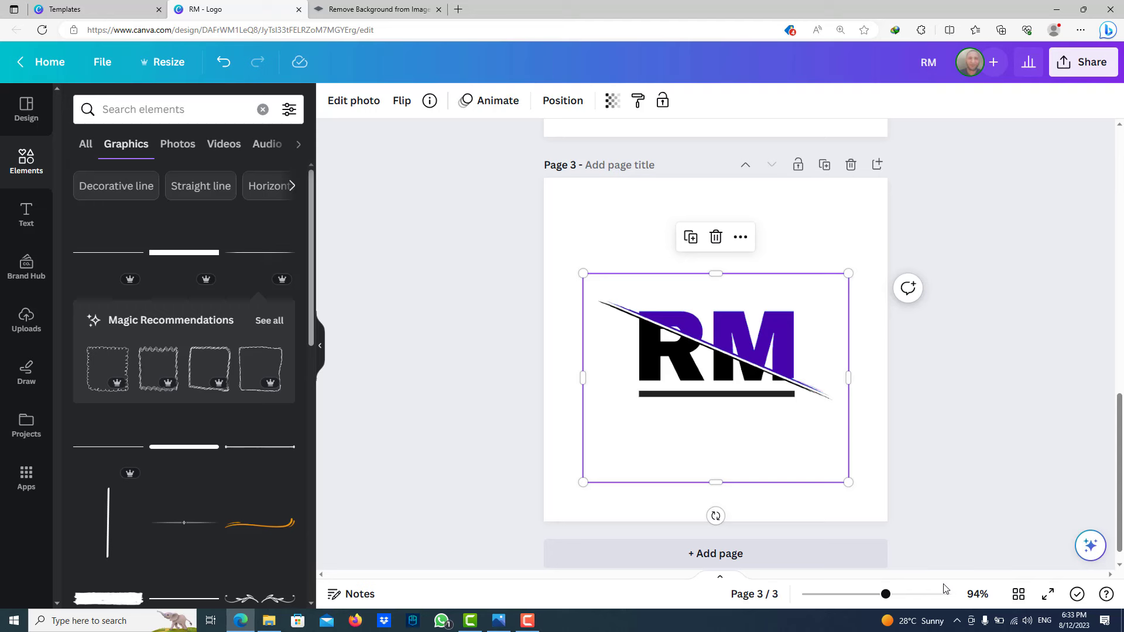
pyautogui.click(977, 594)
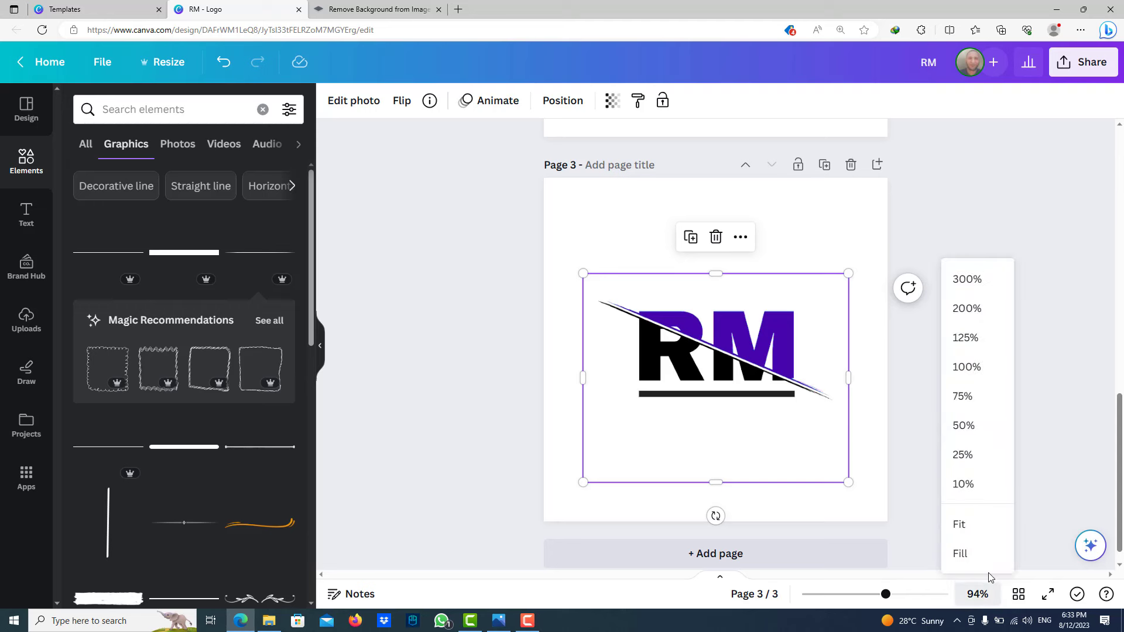
pyautogui.click(964, 366)
pyautogui.click(878, 398)
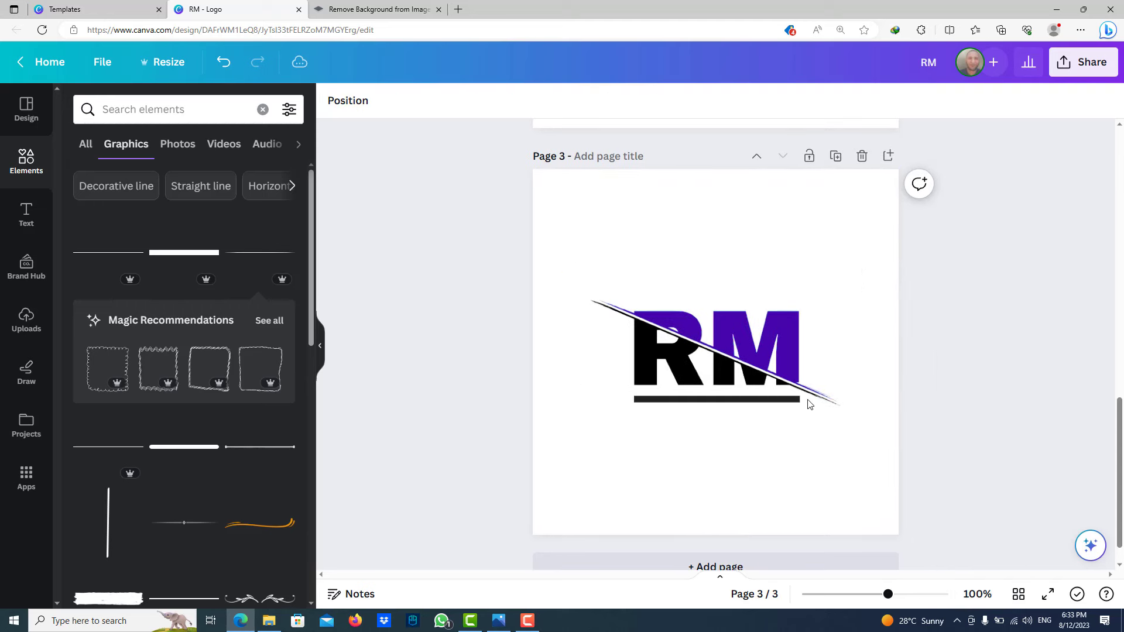
# - Move the bar slightly up, closer to the base of the RM letters
pyautogui.click(735, 402)
pyautogui.click(918, 594)
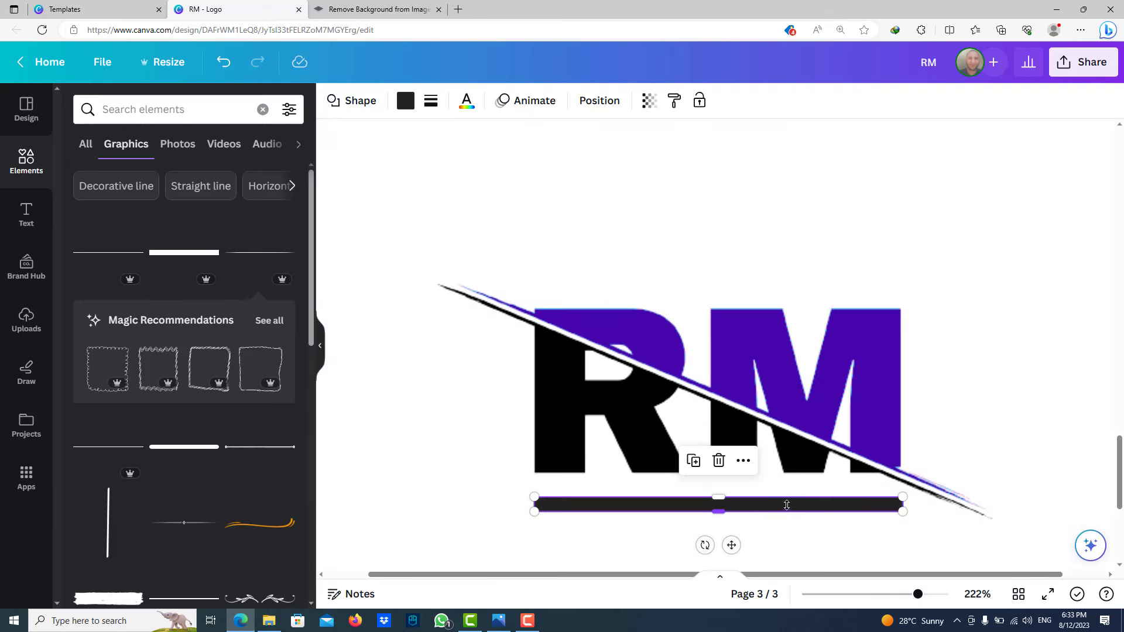
pyautogui.moveTo(788, 508); pyautogui.dragTo(789, 495)
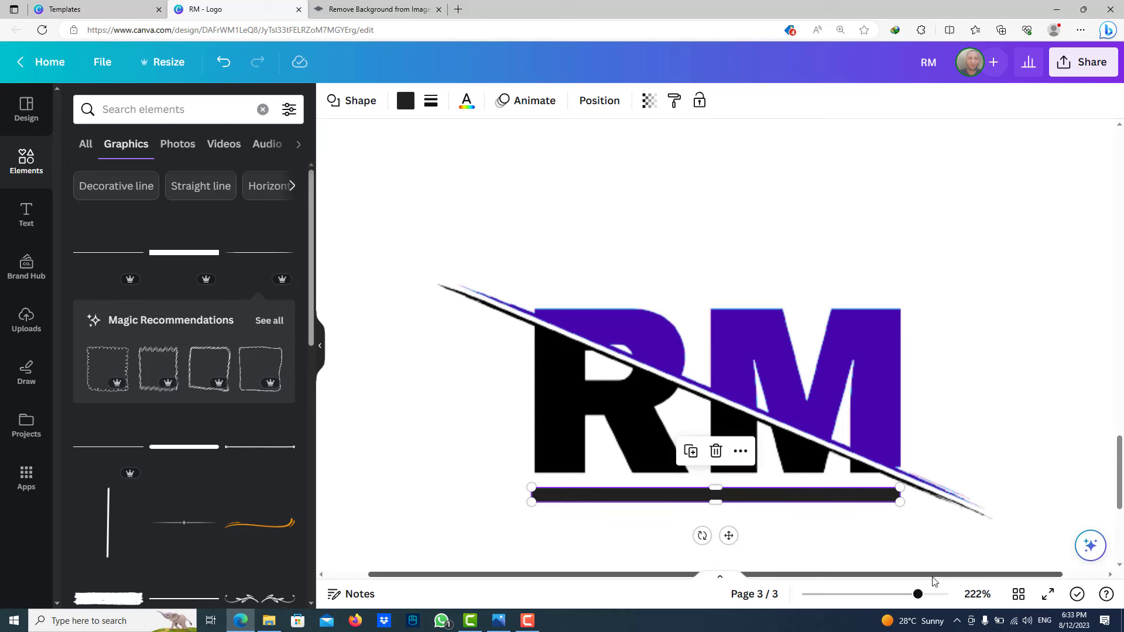
pyautogui.click(977, 594)
pyautogui.click(967, 367)
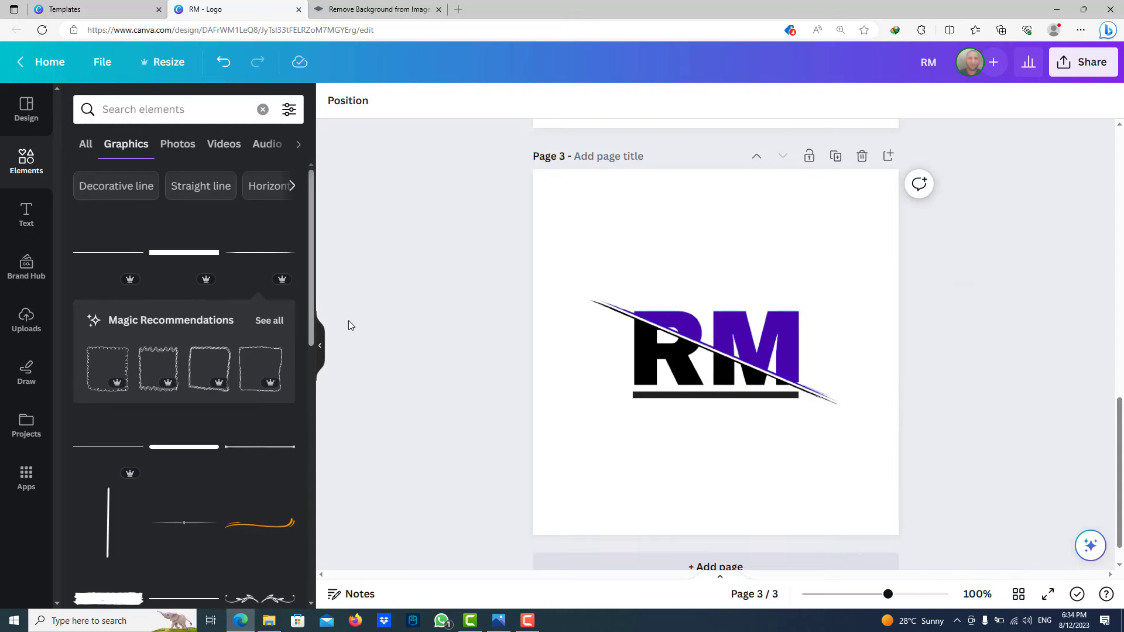
# - Add a subheading text reading "Ramzi Motion Company" to page 3
pyautogui.click(26, 217)
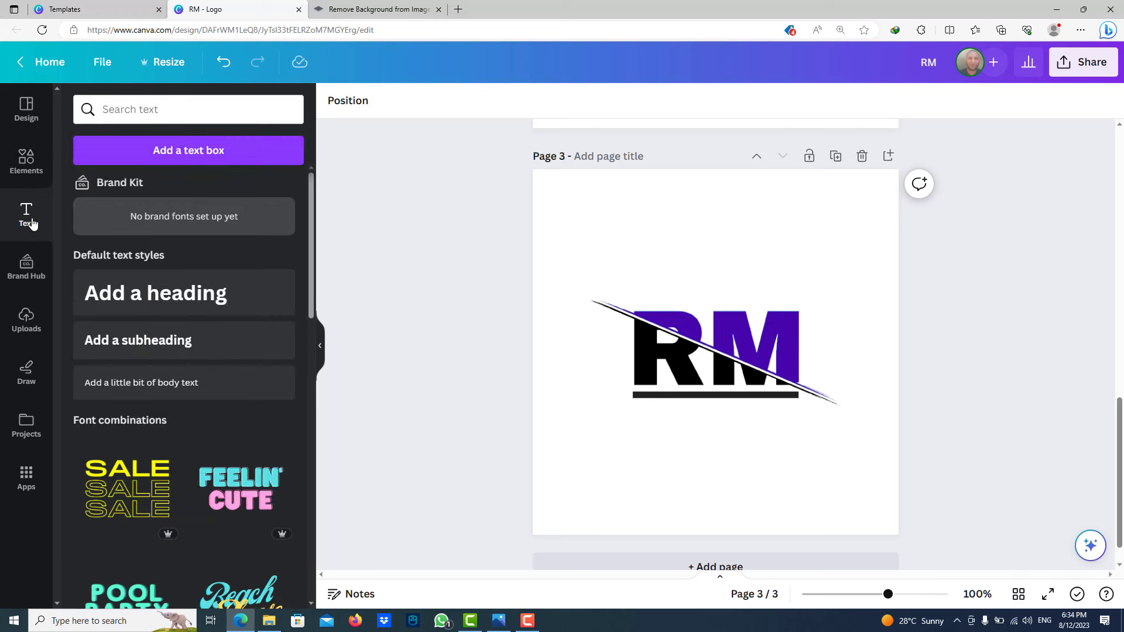
pyautogui.click(144, 103)
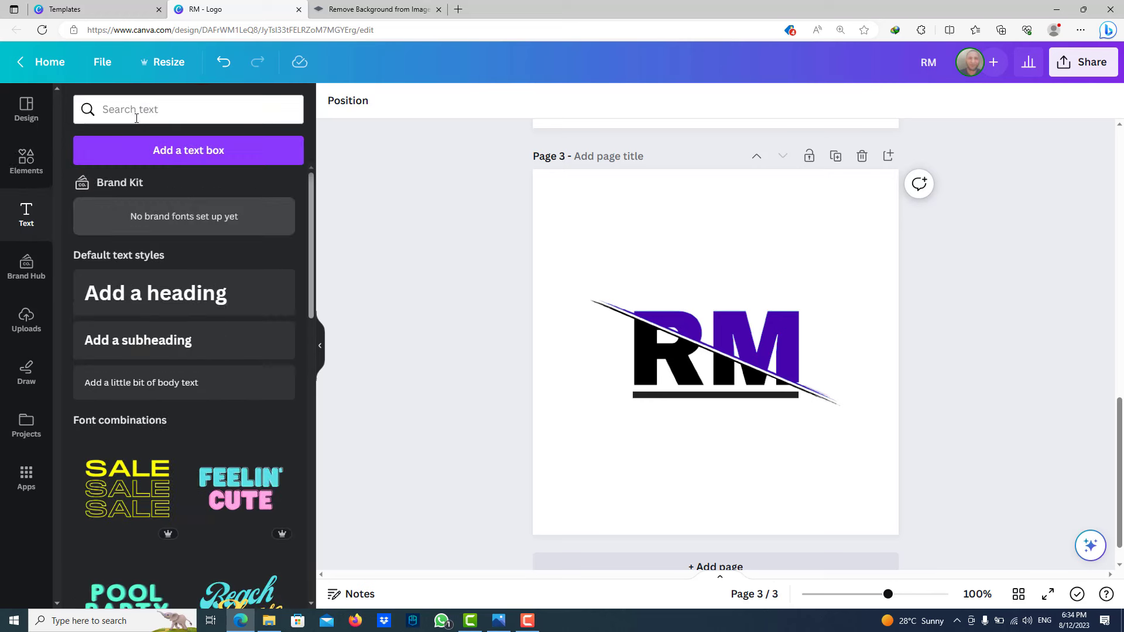
pyautogui.click(386, 295)
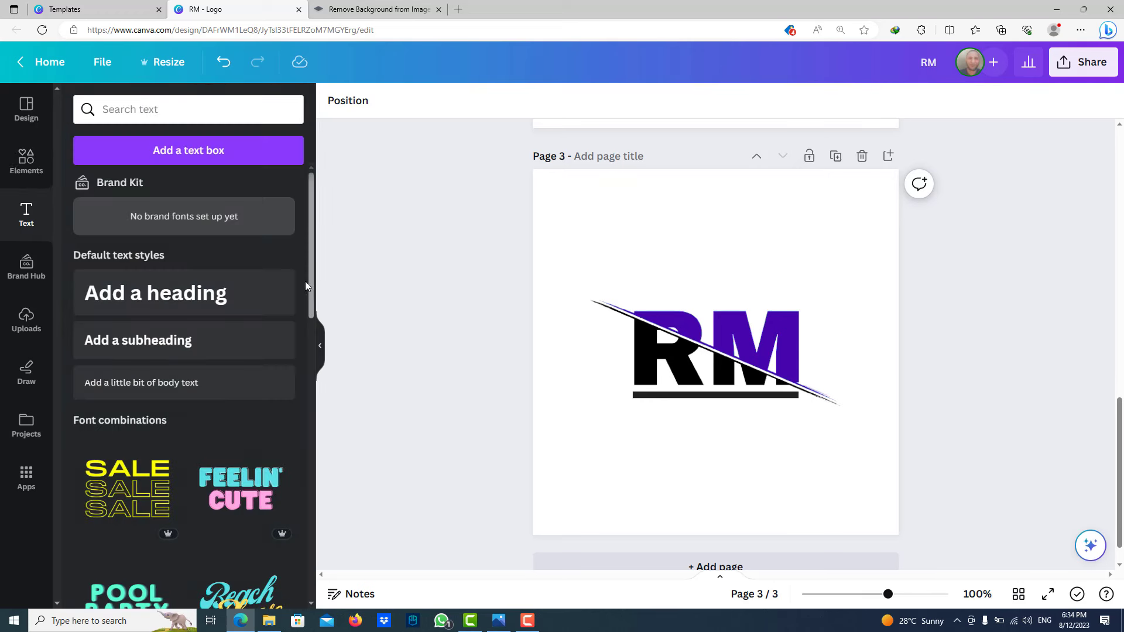
pyautogui.click(174, 349)
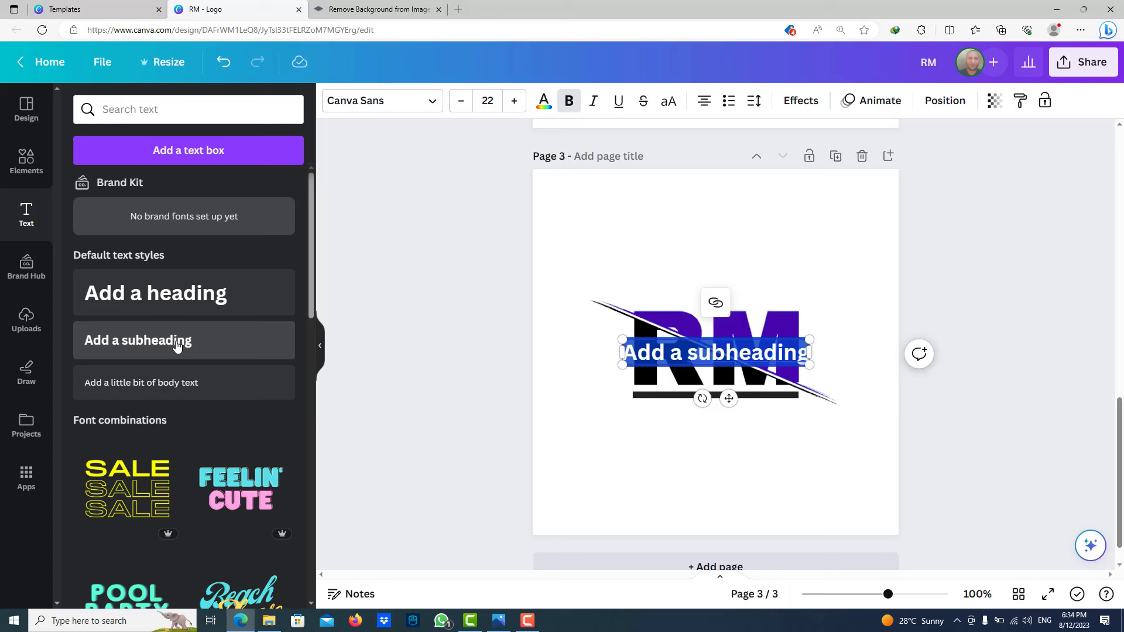
pyautogui.write('Ra')
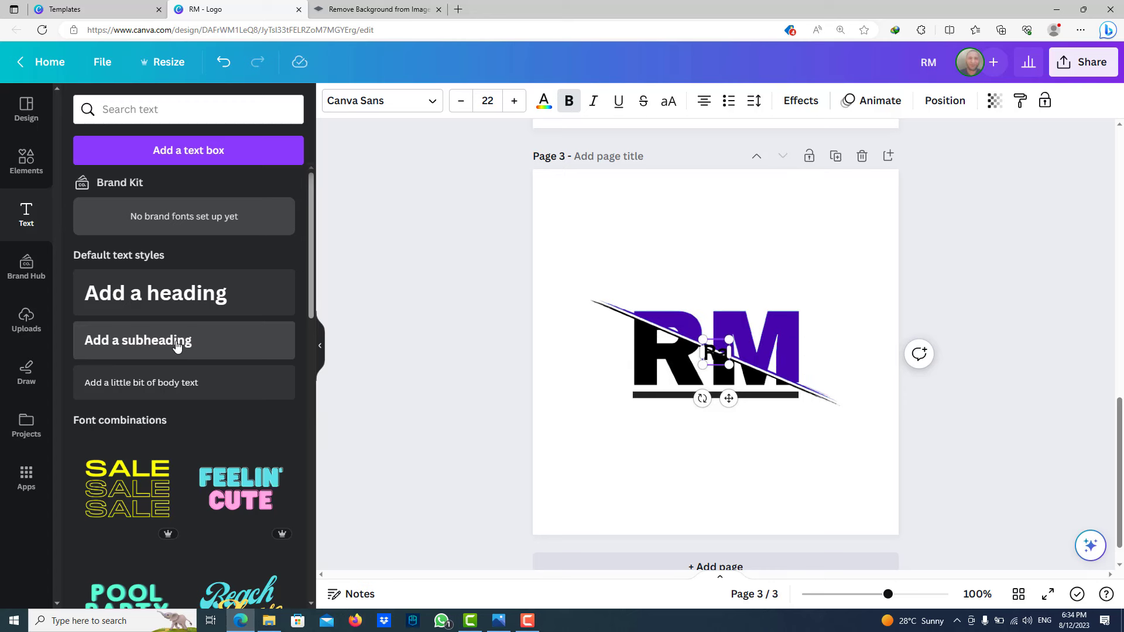
pyautogui.write('mzi')
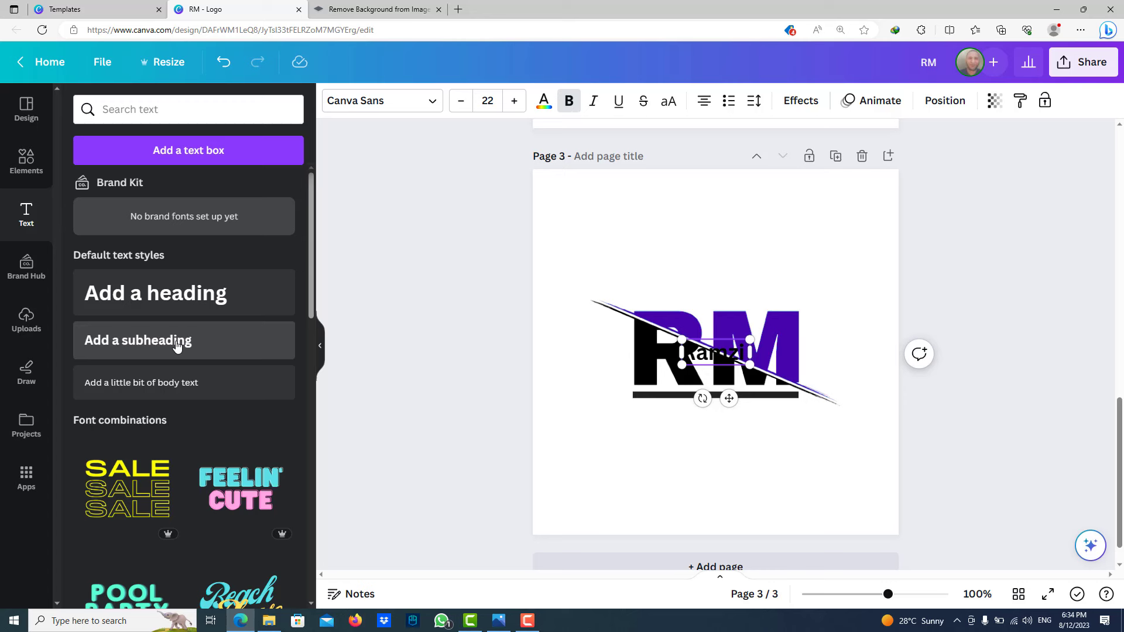
pyautogui.write(' Mo')
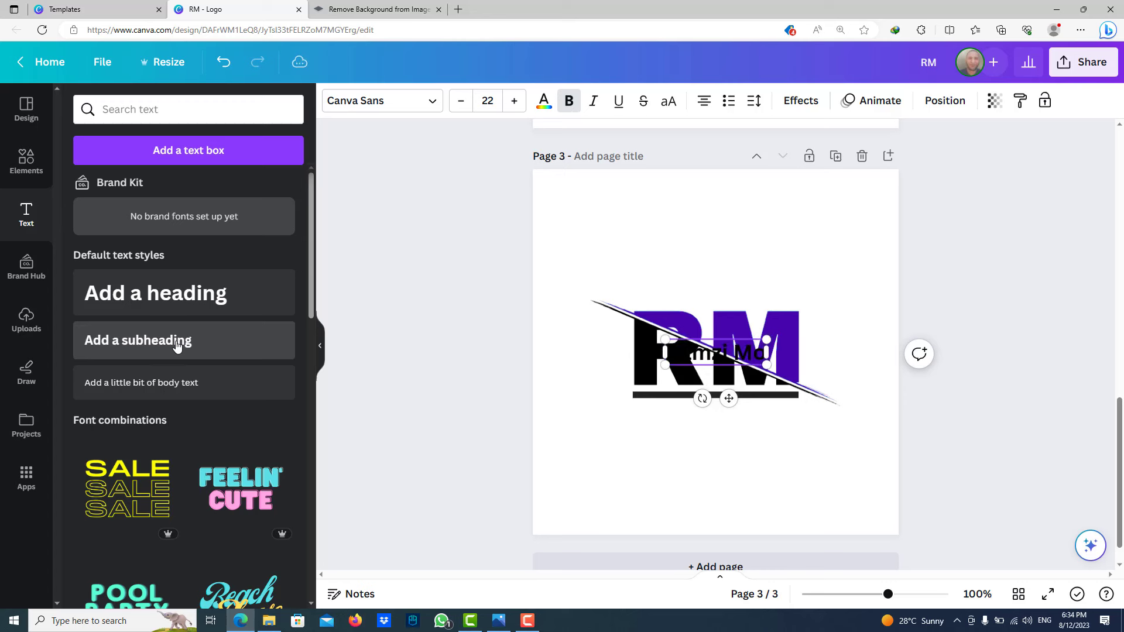
pyautogui.write('tion C')
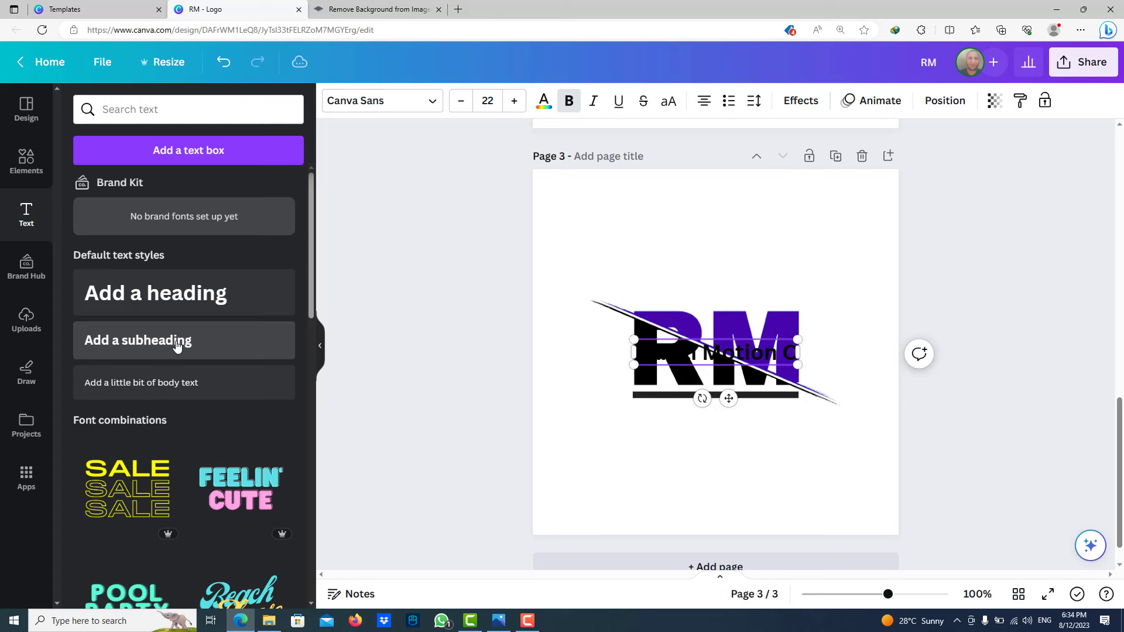
pyautogui.write('ompay')
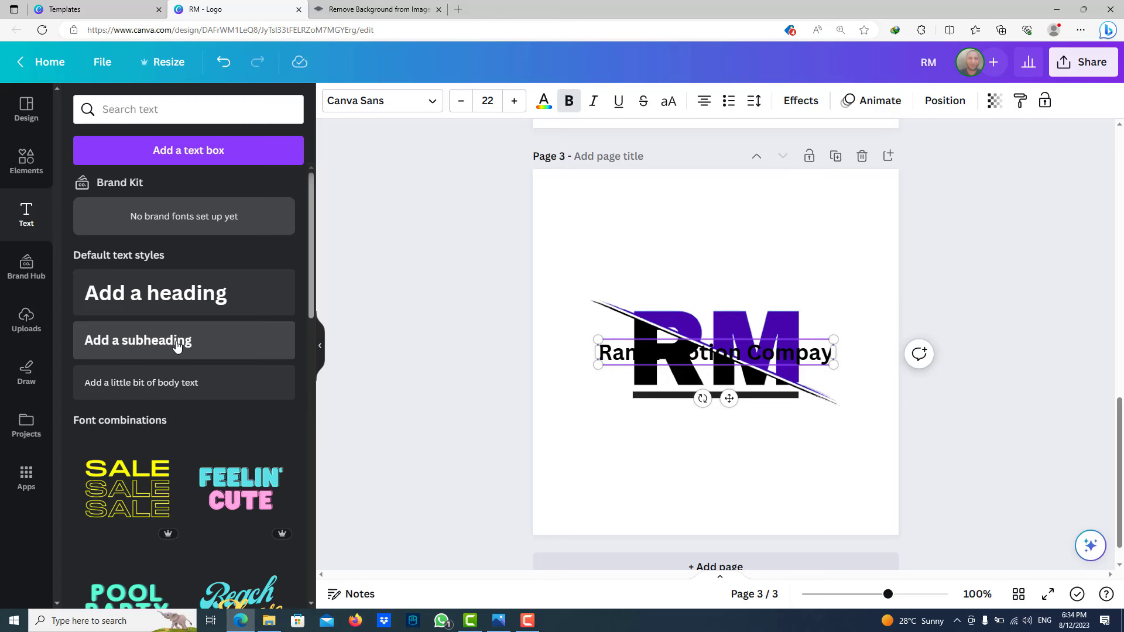
pyautogui.press('BackSpace')
pyautogui.write('ny')
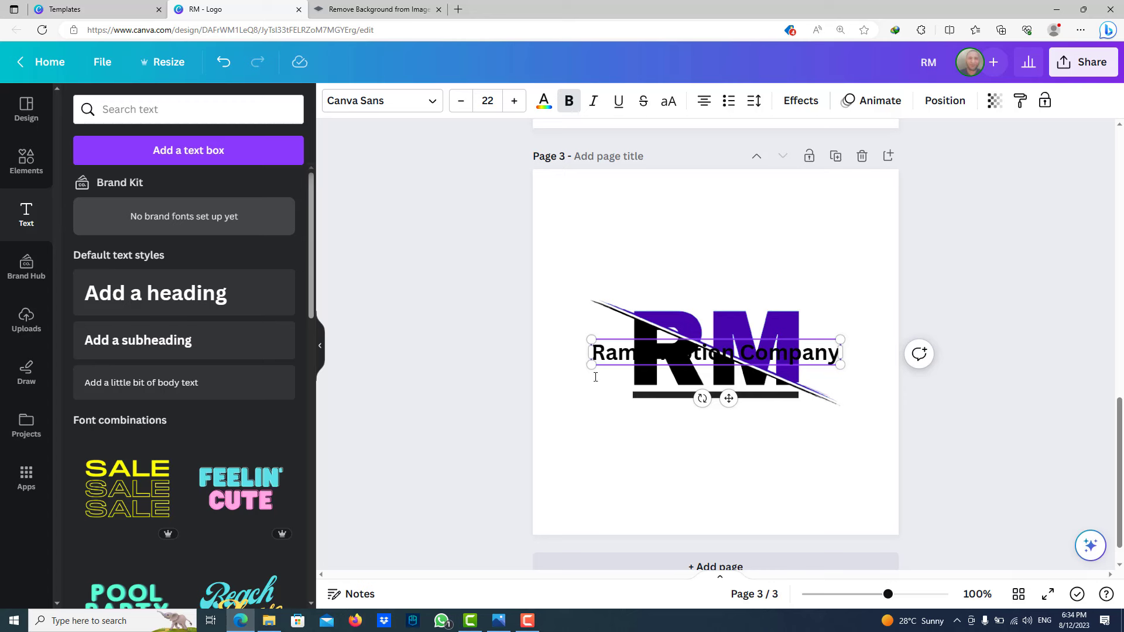
# - Move the company name below the RM logo and set its font to Archivo Black
pyautogui.moveTo(595, 377); pyautogui.dragTo(606, 436)
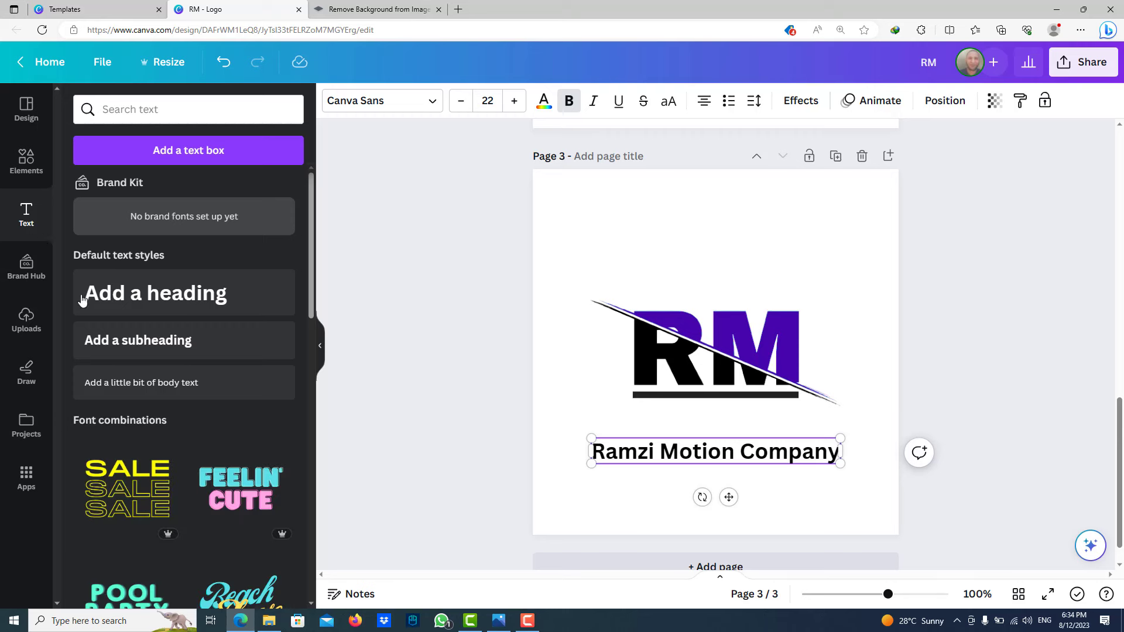
pyautogui.click(364, 105)
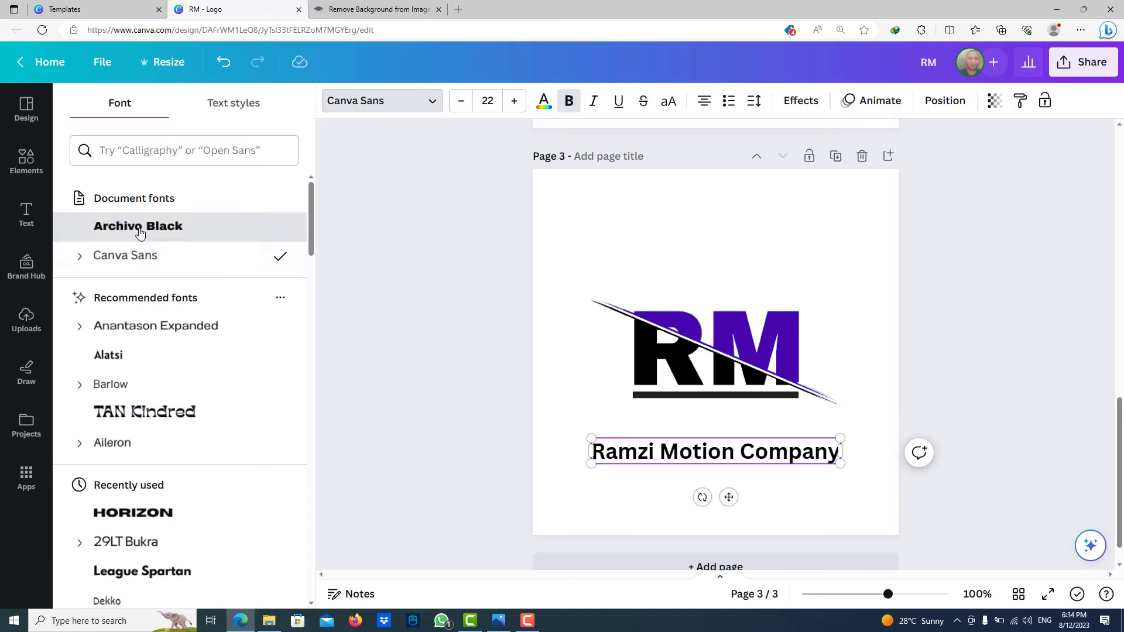
pyautogui.click(138, 229)
# - Try to recolour the company name with the purple sampled from the upper part of the letter M
pyautogui.click(542, 102)
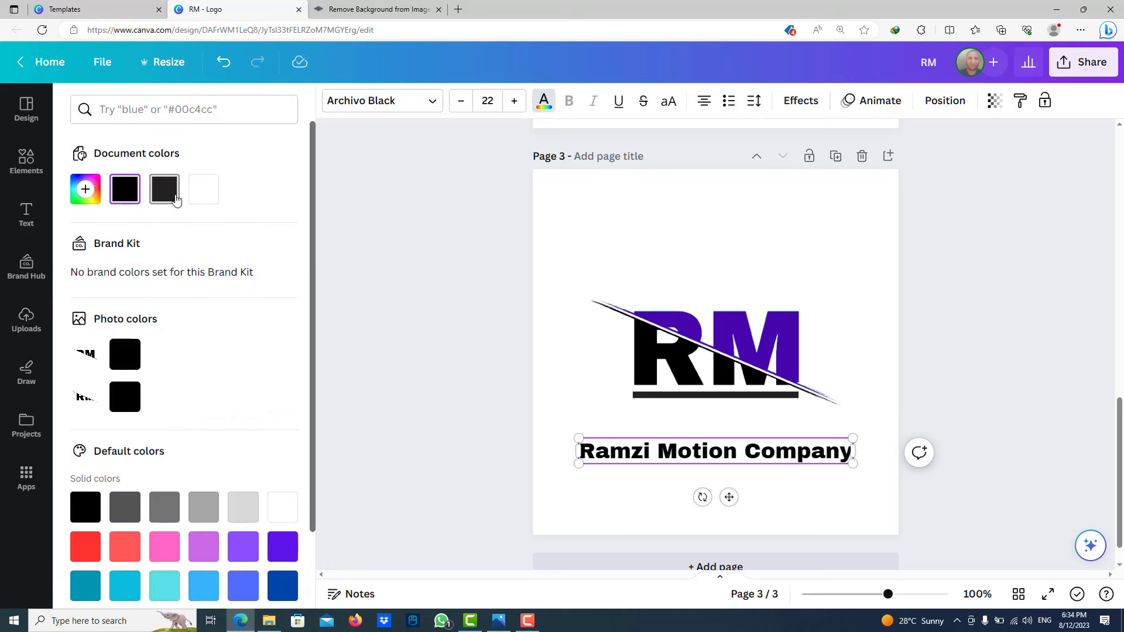
pyautogui.click(86, 188)
pyautogui.click(272, 339)
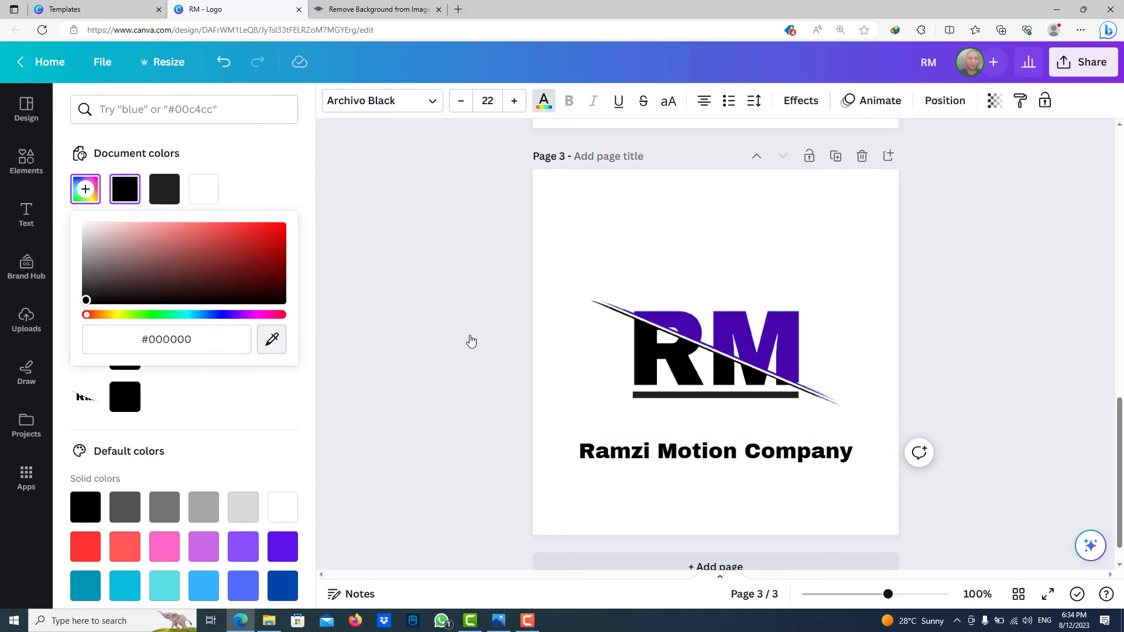
pyautogui.click(779, 329)
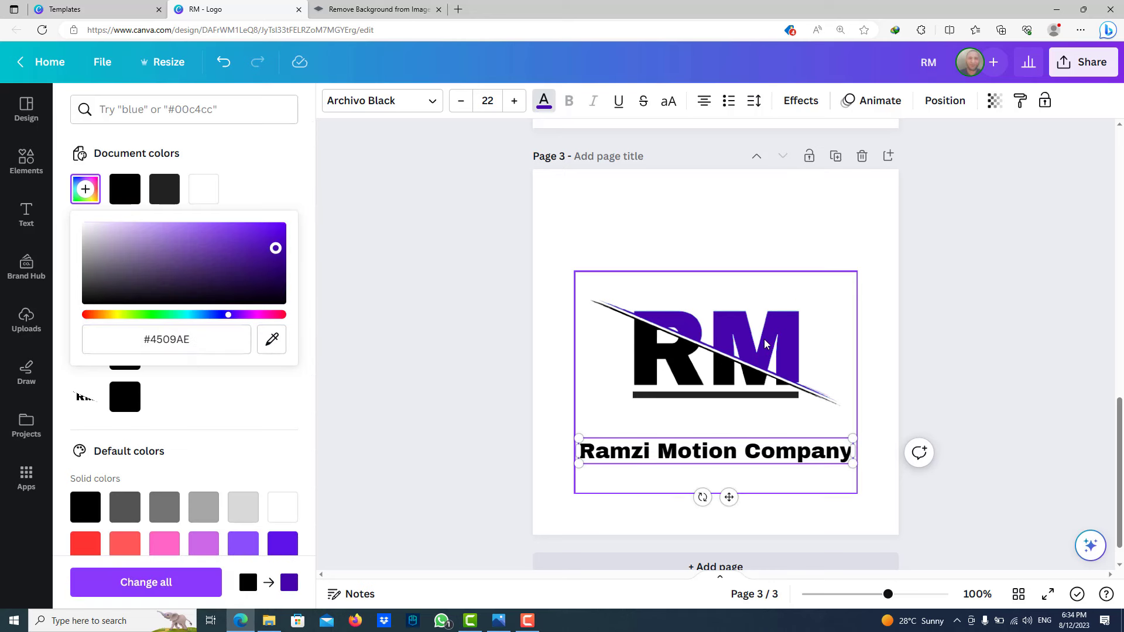
# - Select the whole company name and recolour it purple #4509AE, sampled from the upper RM letters
pyautogui.doubleClick(742, 459)
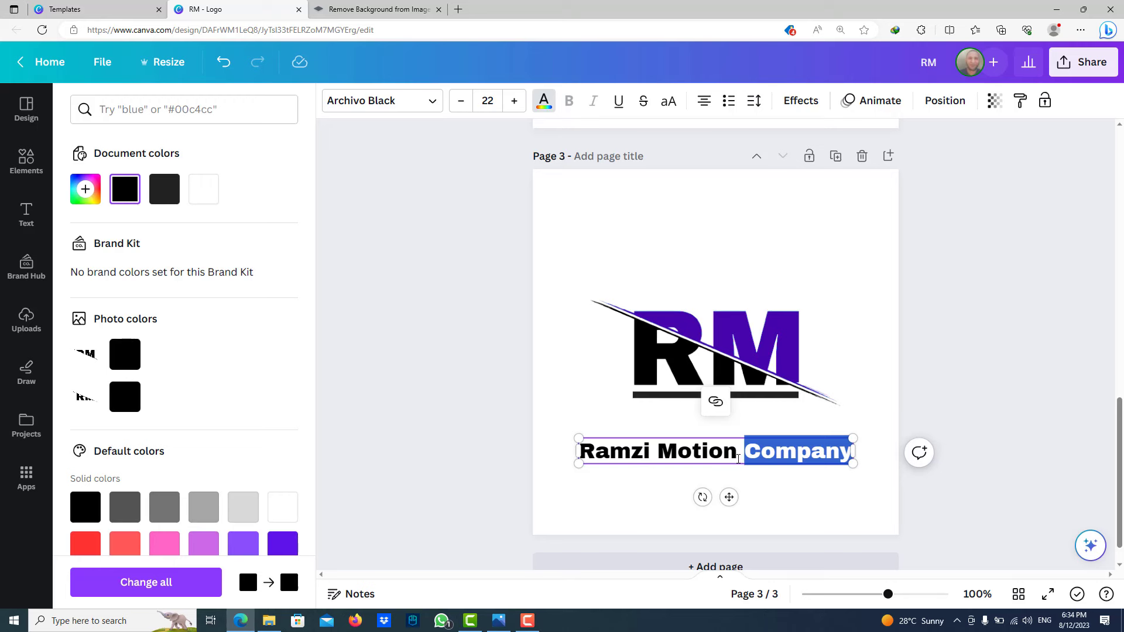
pyautogui.click(738, 459)
pyautogui.hotkey('ctrl', 'a')
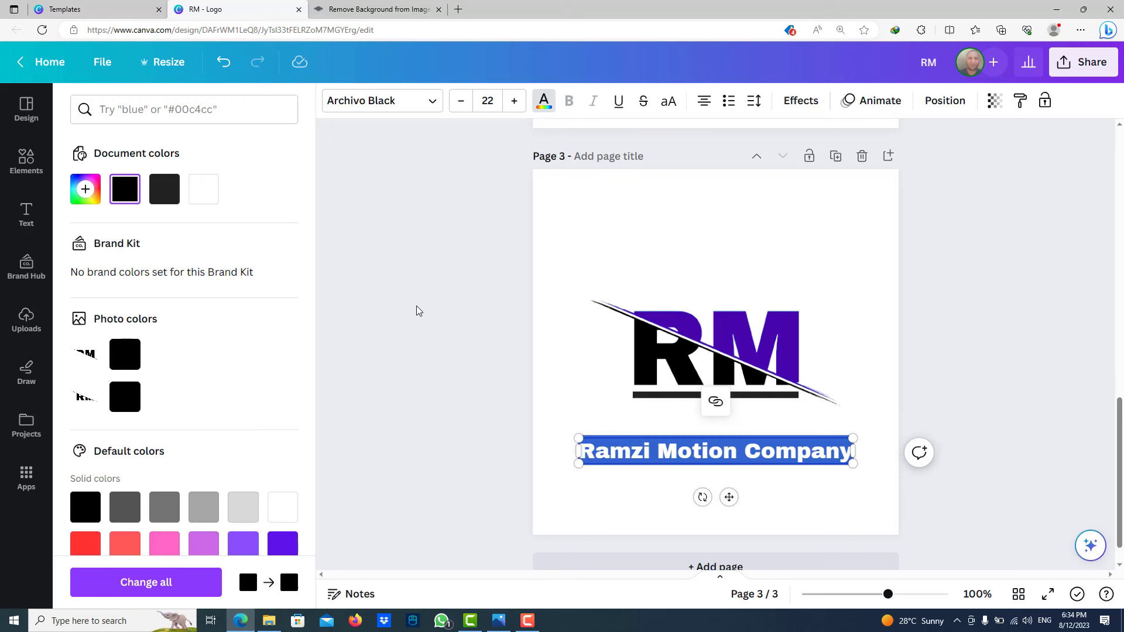
pyautogui.click(536, 107)
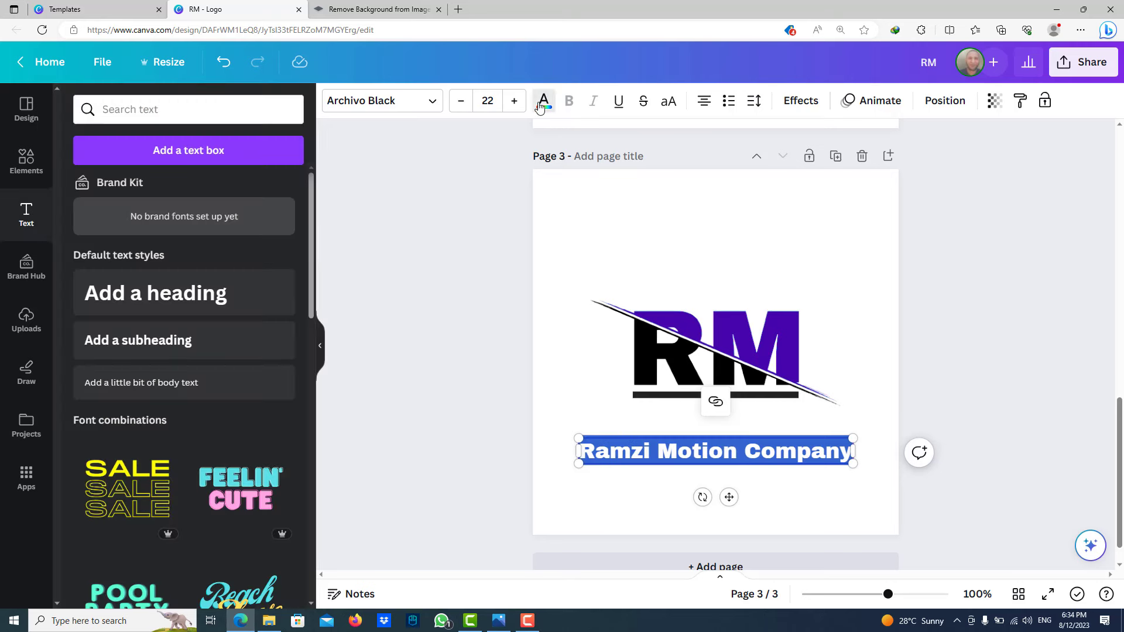
pyautogui.click(540, 105)
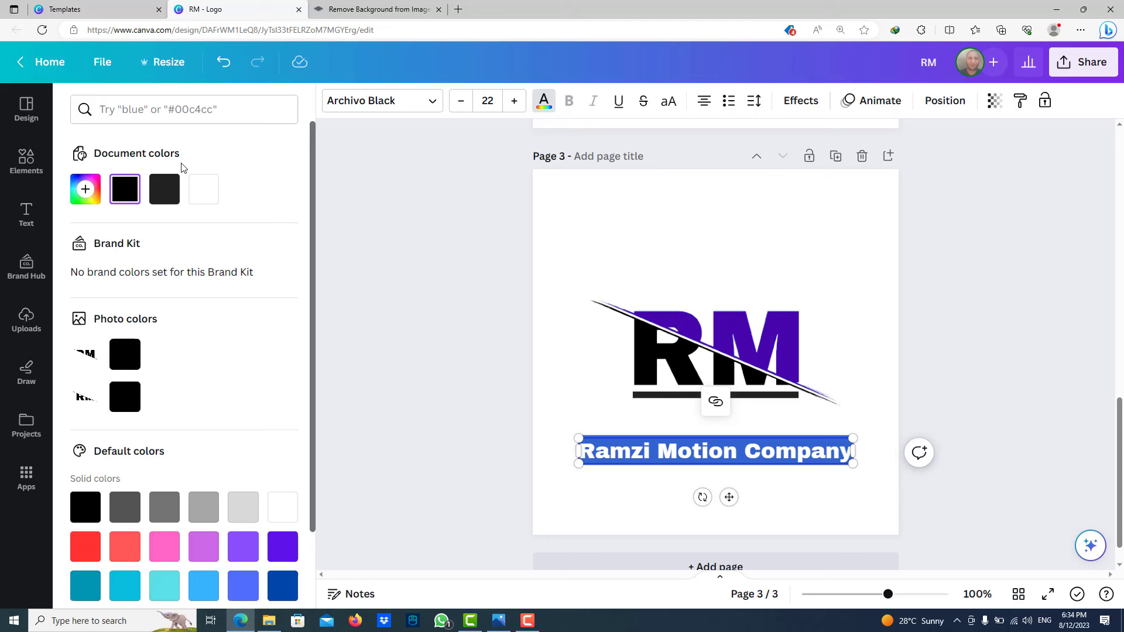
pyautogui.click(97, 189)
pyautogui.click(271, 339)
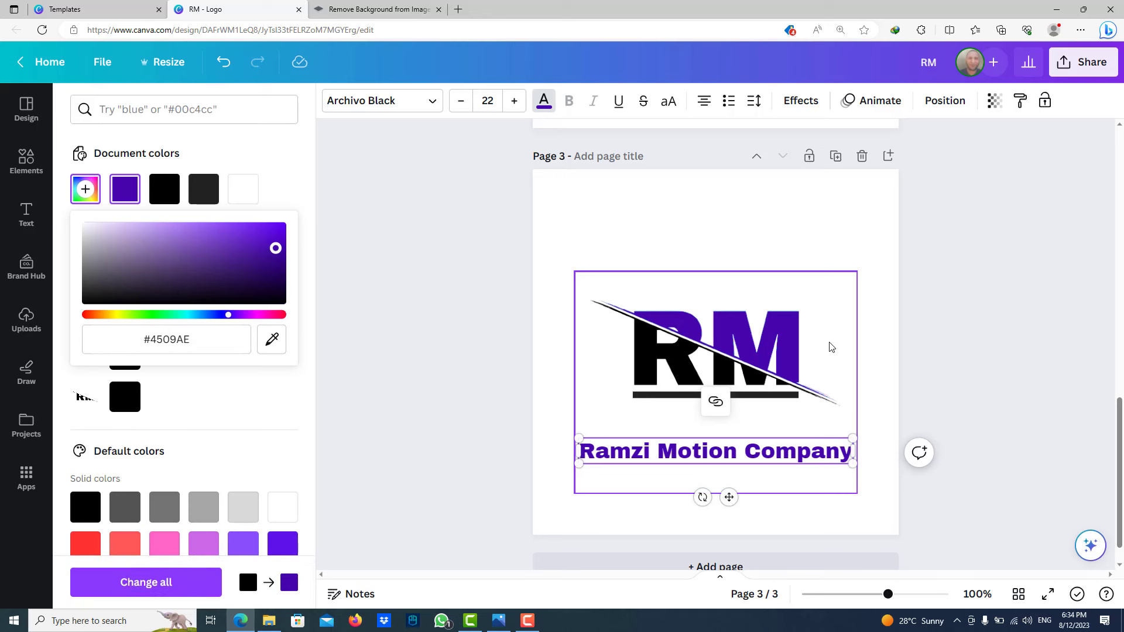
# - Try to turn the bar under the RM letters purple by giving it the text colour #4509AE
pyautogui.click(778, 395)
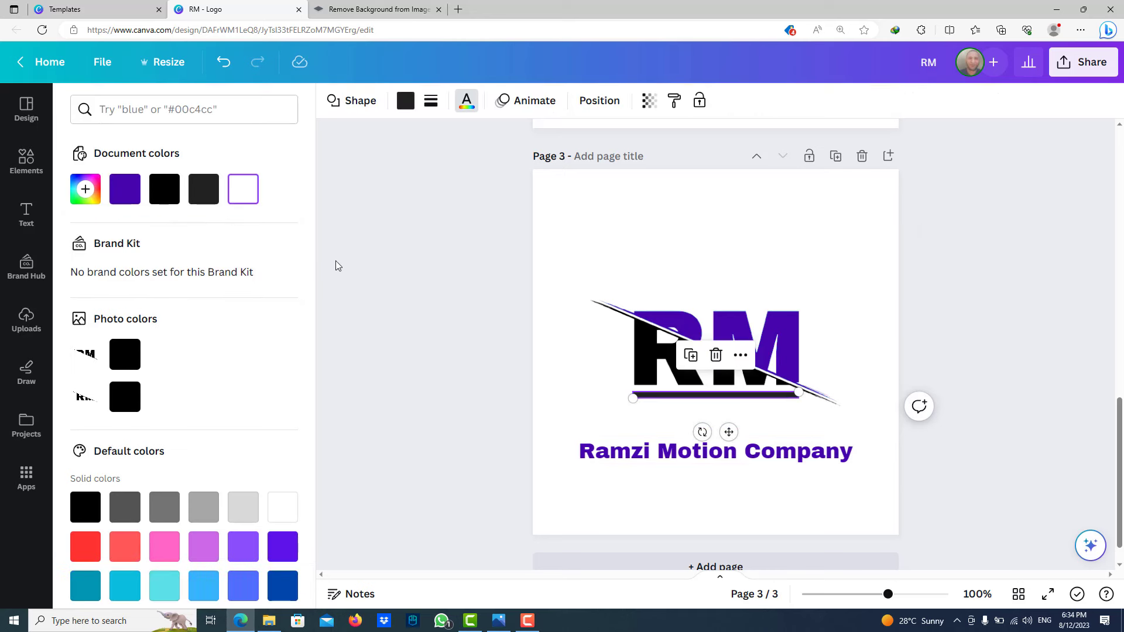
pyautogui.click(139, 197)
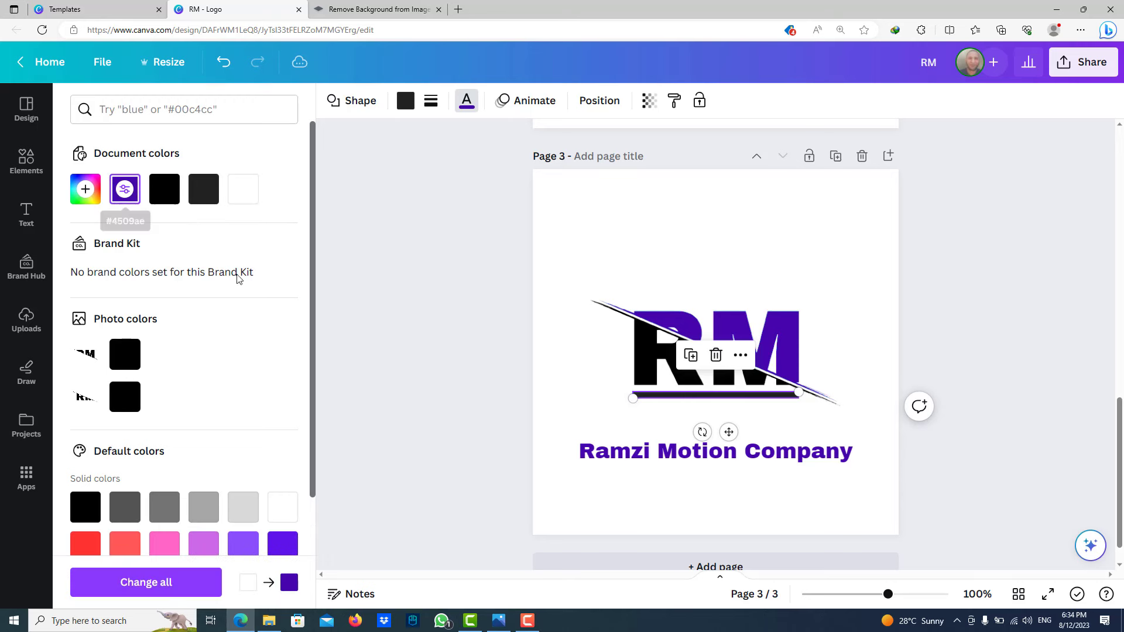
pyautogui.click(998, 289)
pyautogui.click(922, 381)
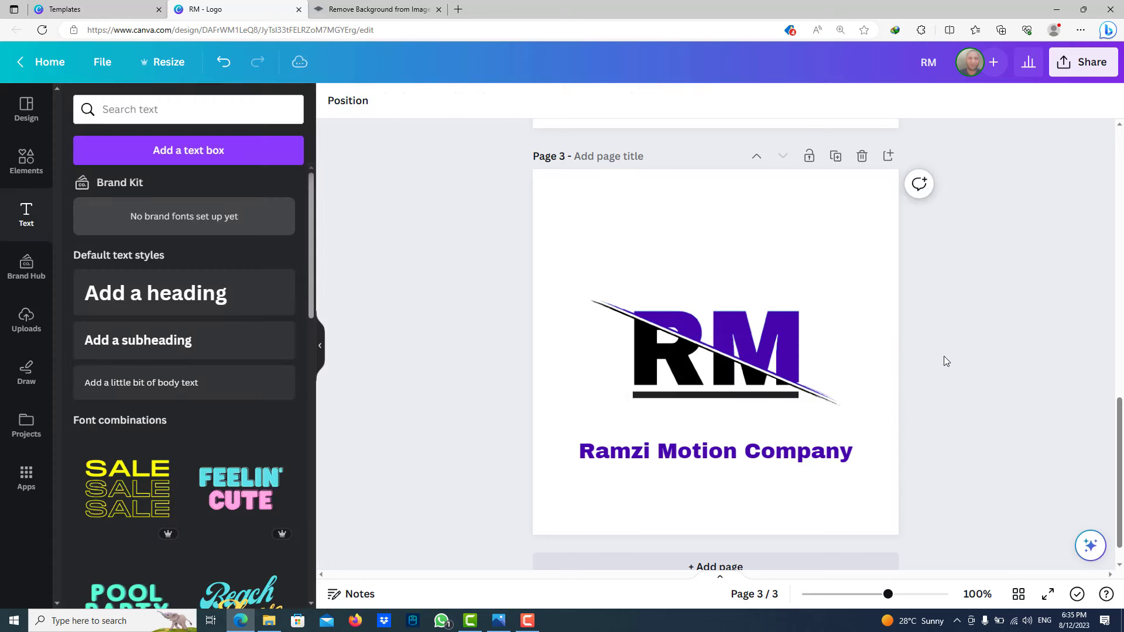
pyautogui.click(755, 405)
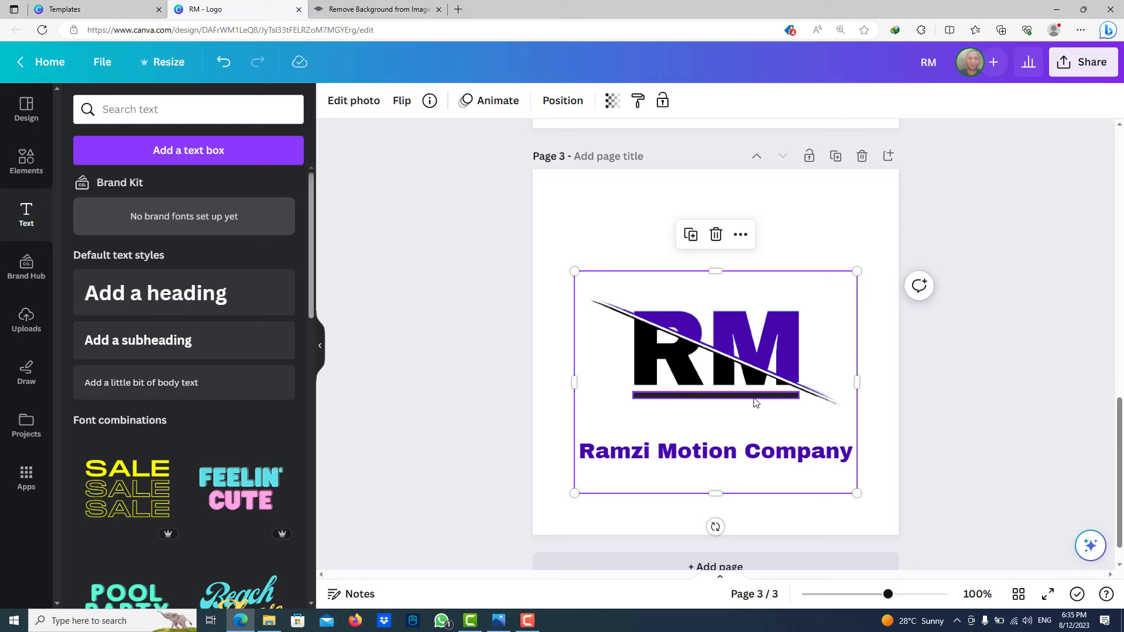
pyautogui.click(753, 405)
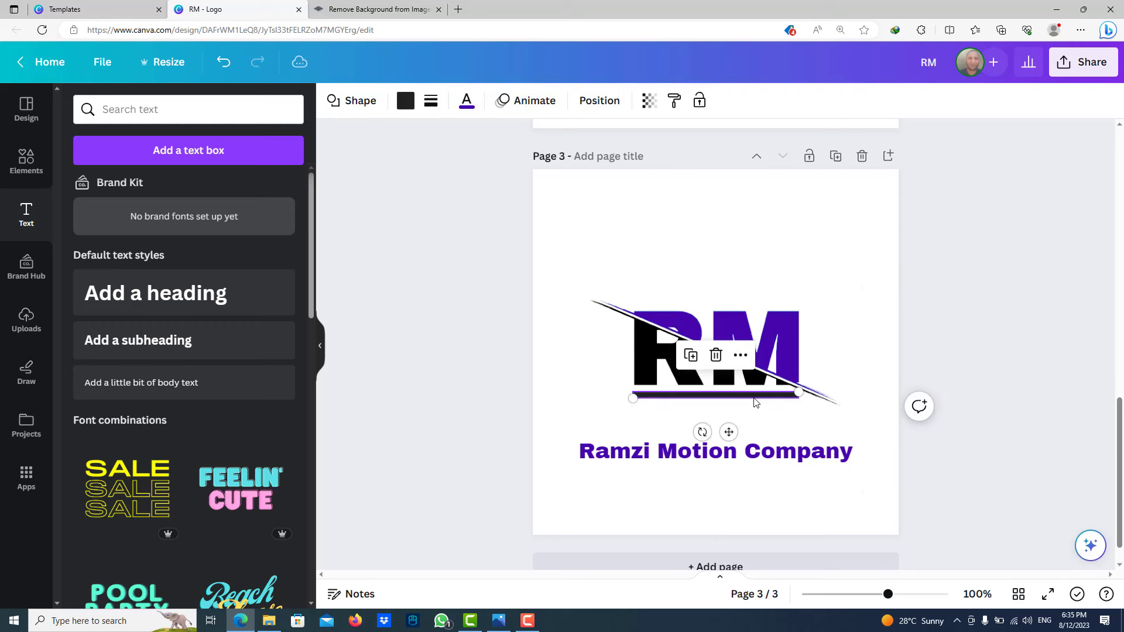
pyautogui.click(466, 102)
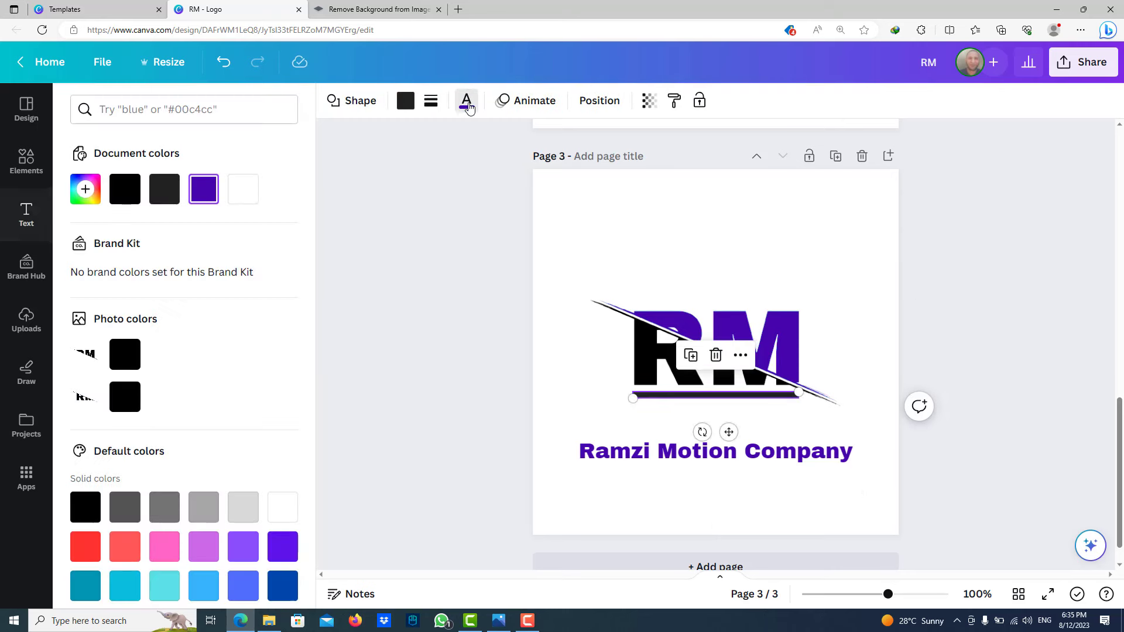
pyautogui.click(203, 190)
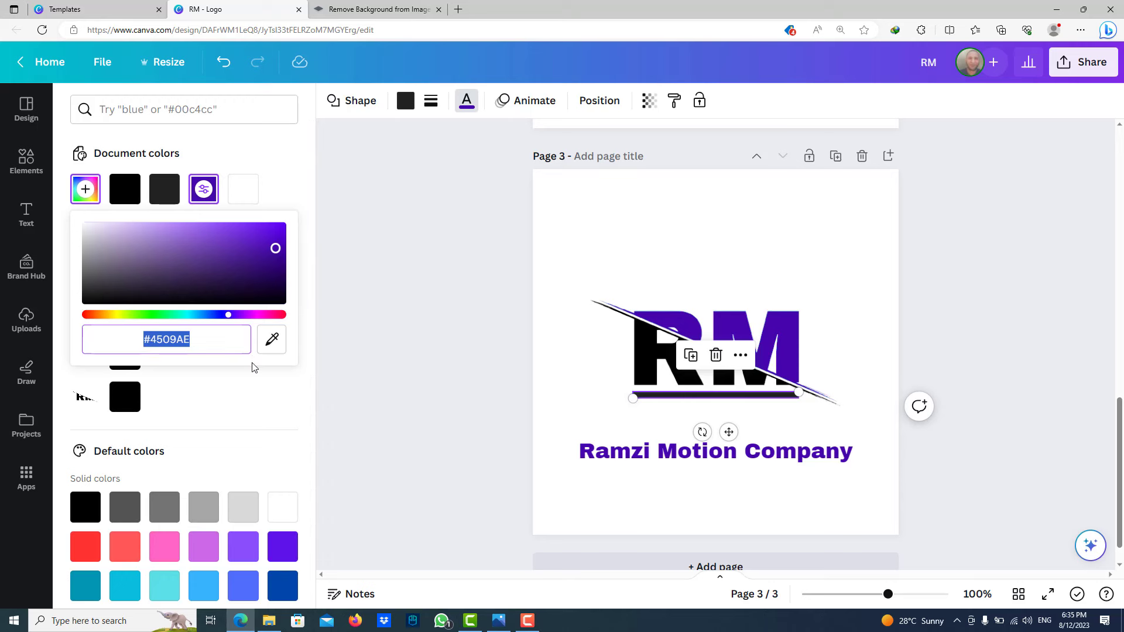
pyautogui.click(256, 381)
pyautogui.press('Escape')
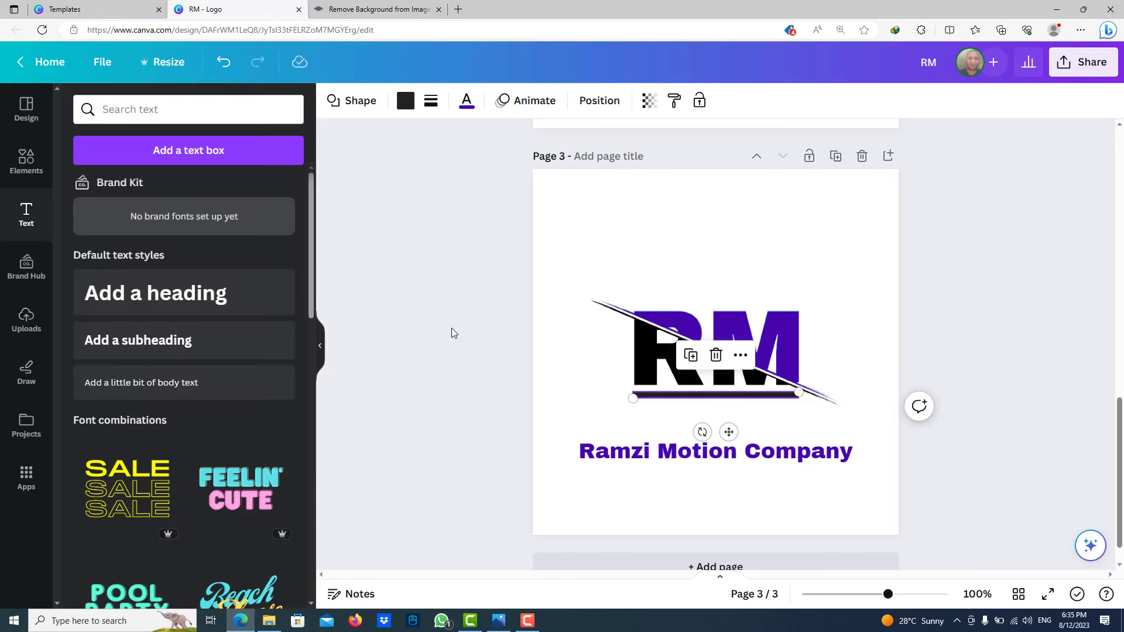
pyautogui.click(1063, 328)
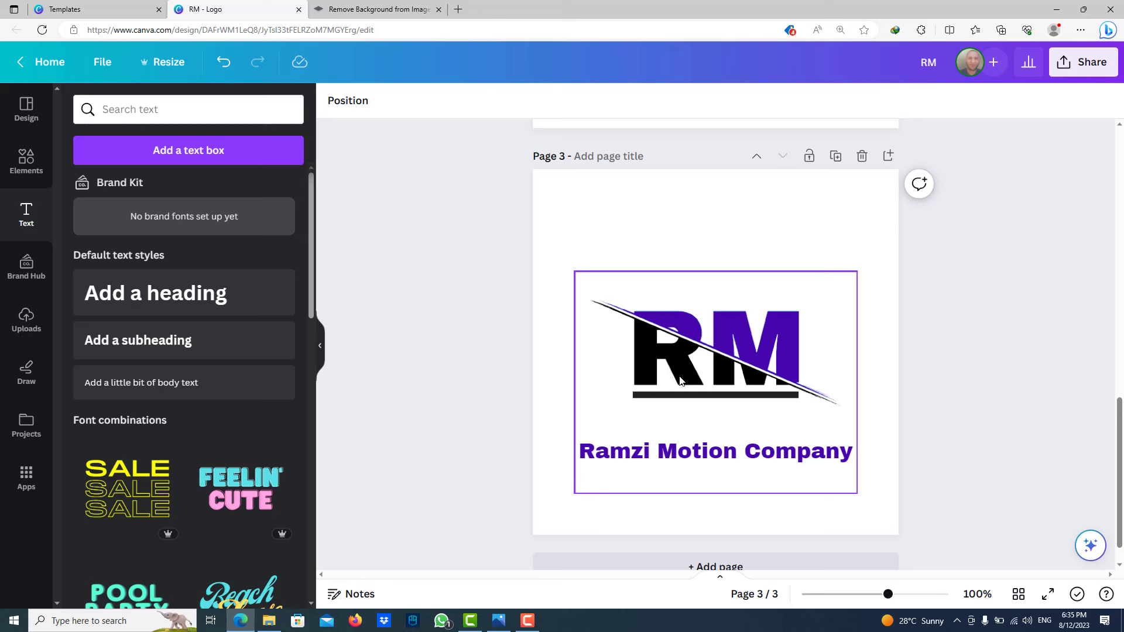
# - Fill the bar under the RM letters with the document's purple #4509AE
pyautogui.click(728, 395)
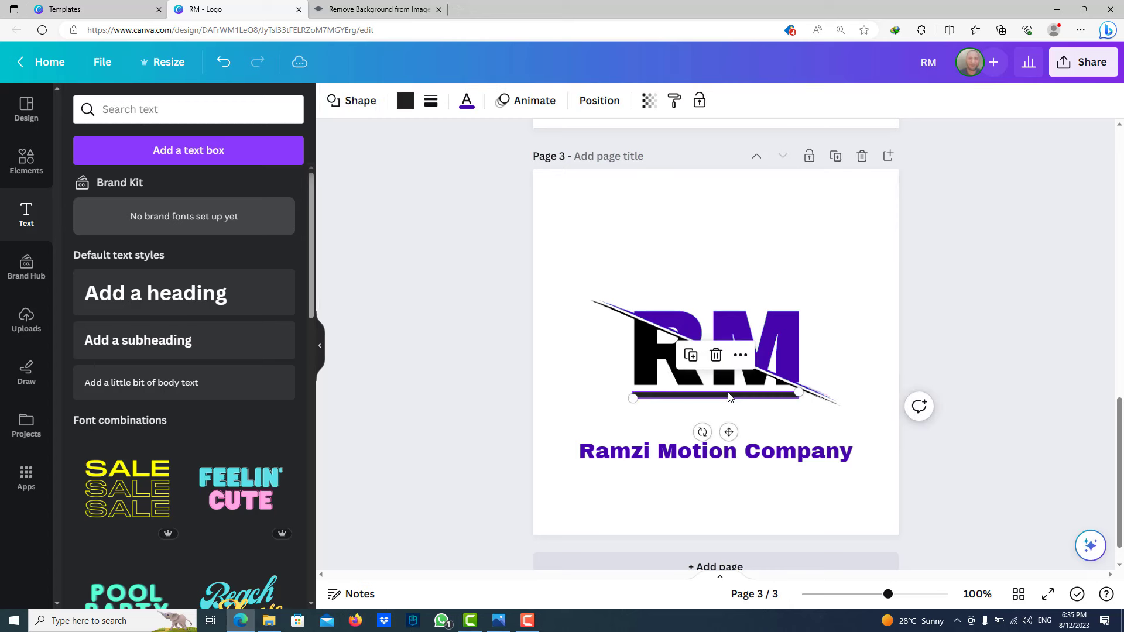
pyautogui.click(406, 101)
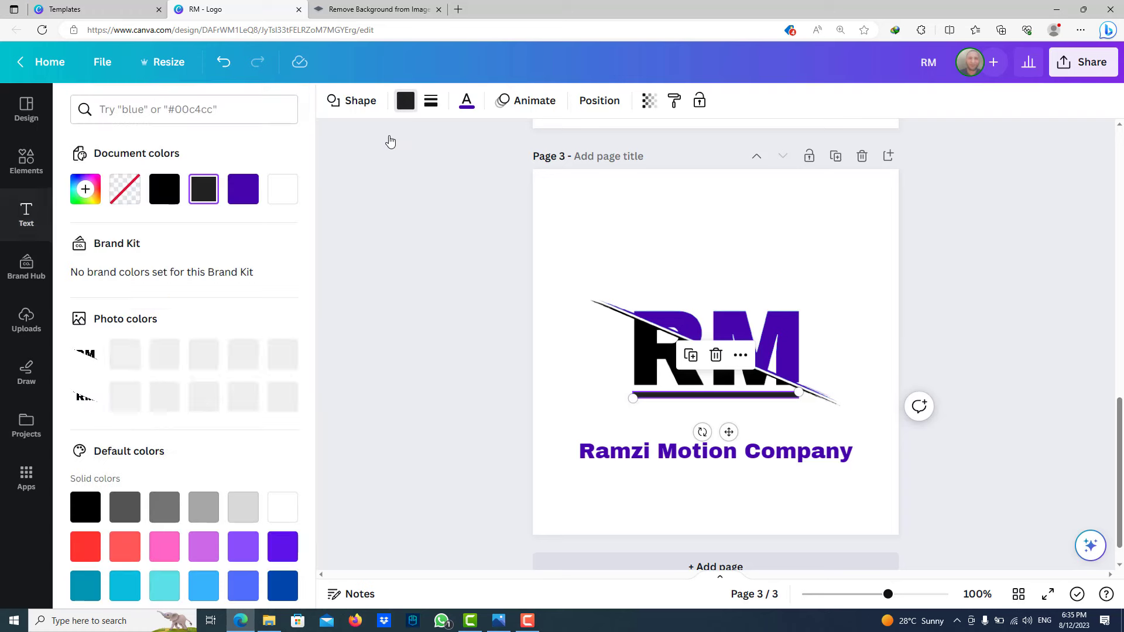
pyautogui.click(243, 189)
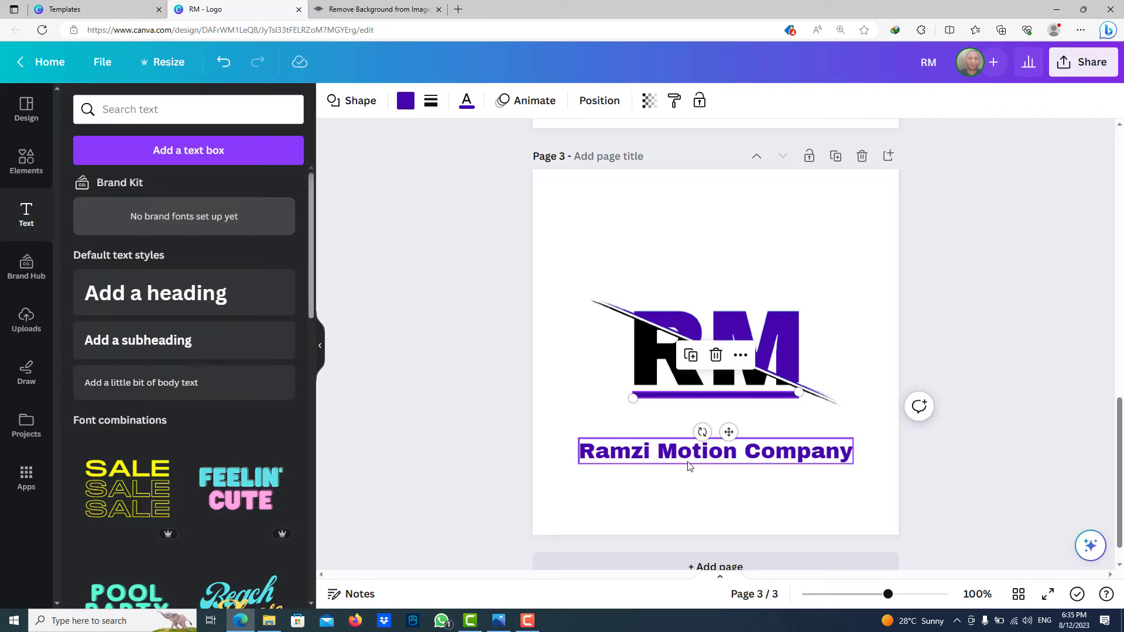
# - Shrink the company name to roughly the bar's width and centre it directly beneath the bar
pyautogui.click(681, 462)
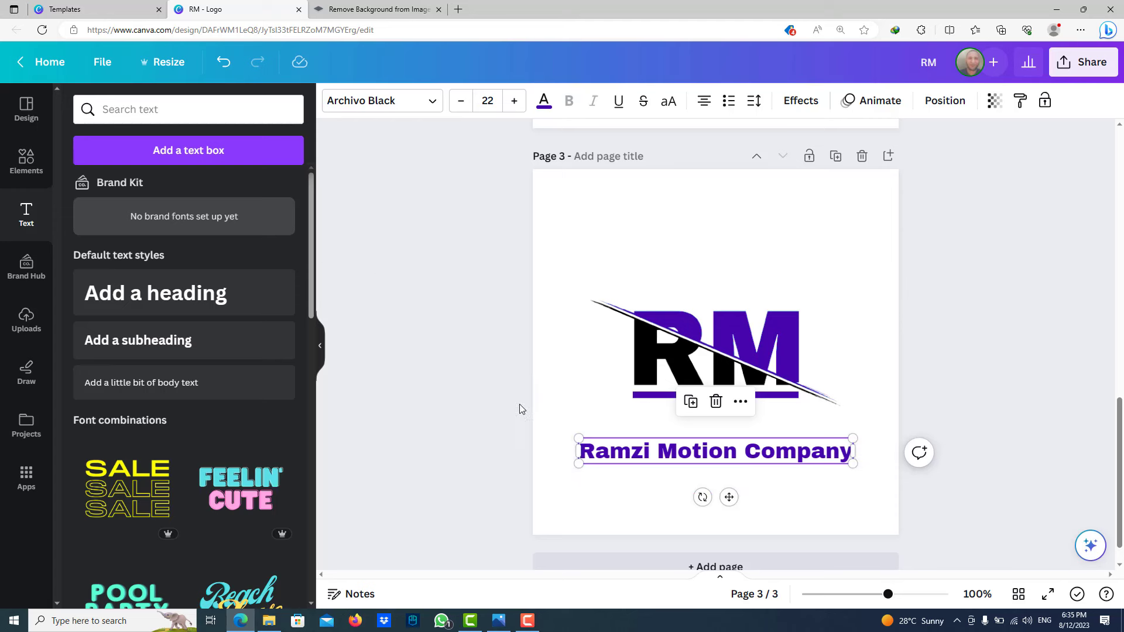
pyautogui.moveTo(578, 462); pyautogui.dragTo(663, 456)
pyautogui.moveTo(784, 451); pyautogui.dragTo(743, 417)
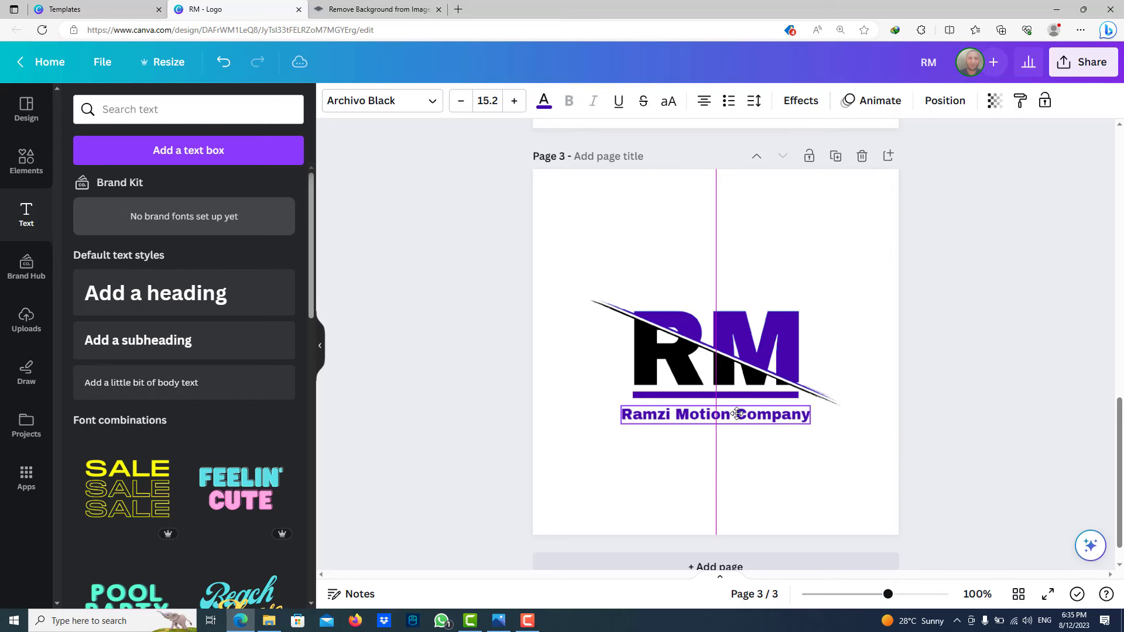
pyautogui.moveTo(622, 403); pyautogui.dragTo(689, 415)
pyautogui.click(983, 425)
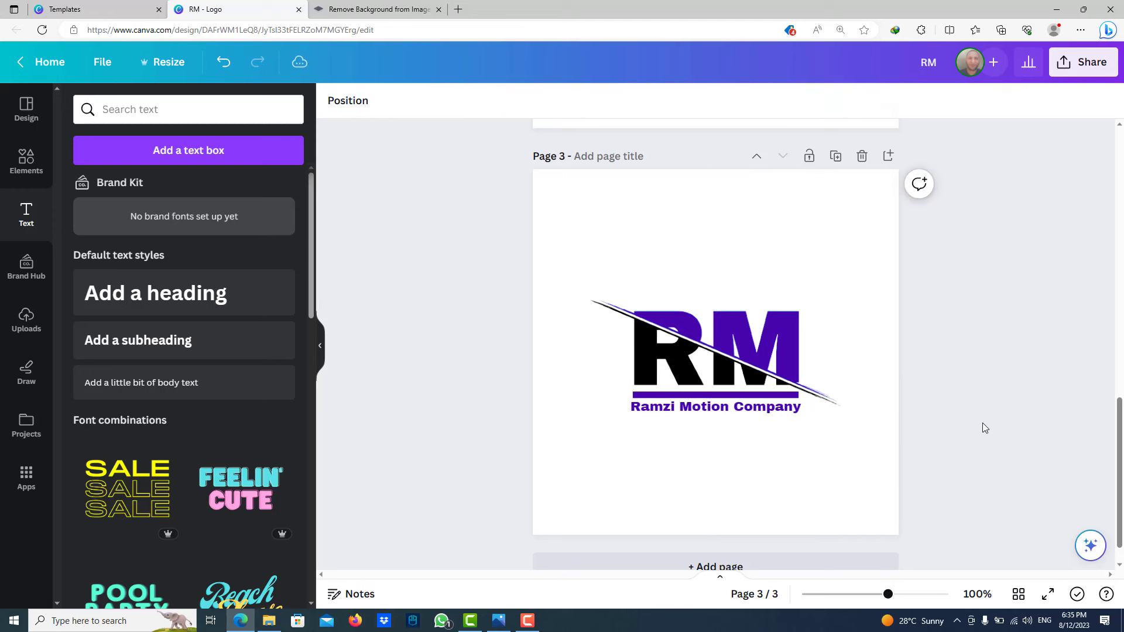
# - Shrink the company name slightly to match the bar's width and lower it a little beneath the bar
pyautogui.click(632, 408)
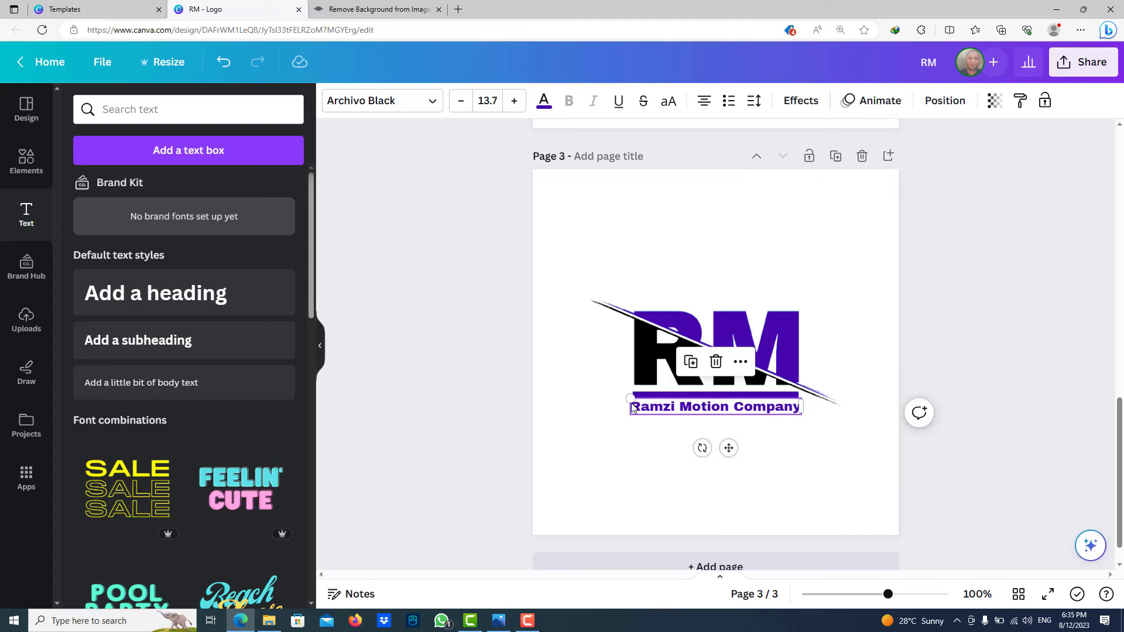
pyautogui.moveTo(627, 398); pyautogui.dragTo(629, 399)
pyautogui.click(983, 422)
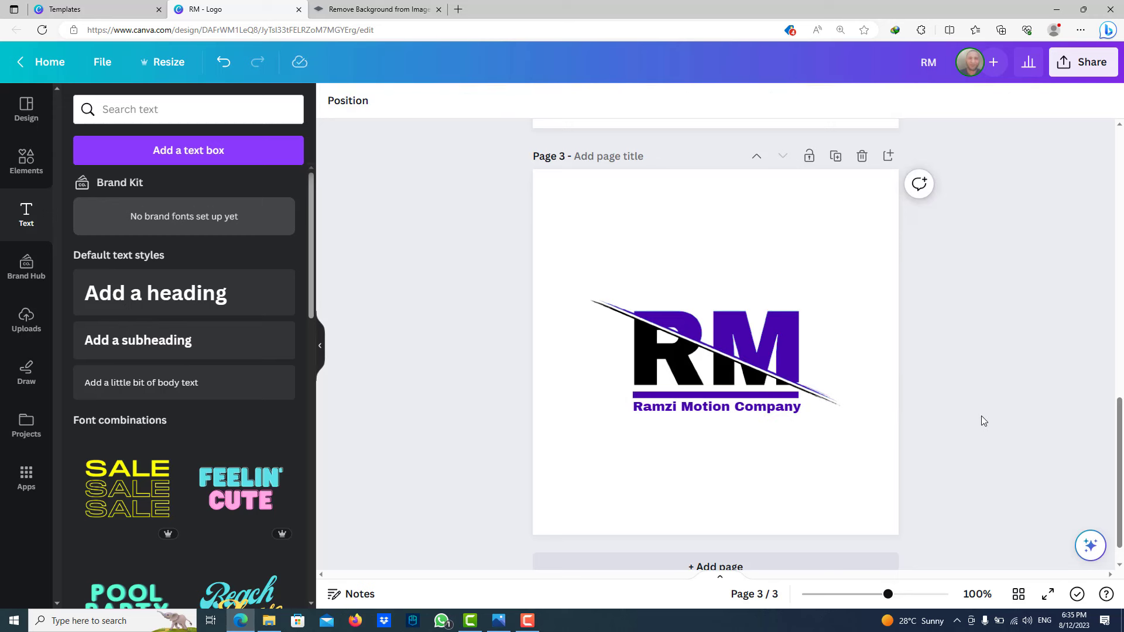
pyautogui.moveTo(695, 410); pyautogui.dragTo(695, 415)
pyautogui.click(959, 359)
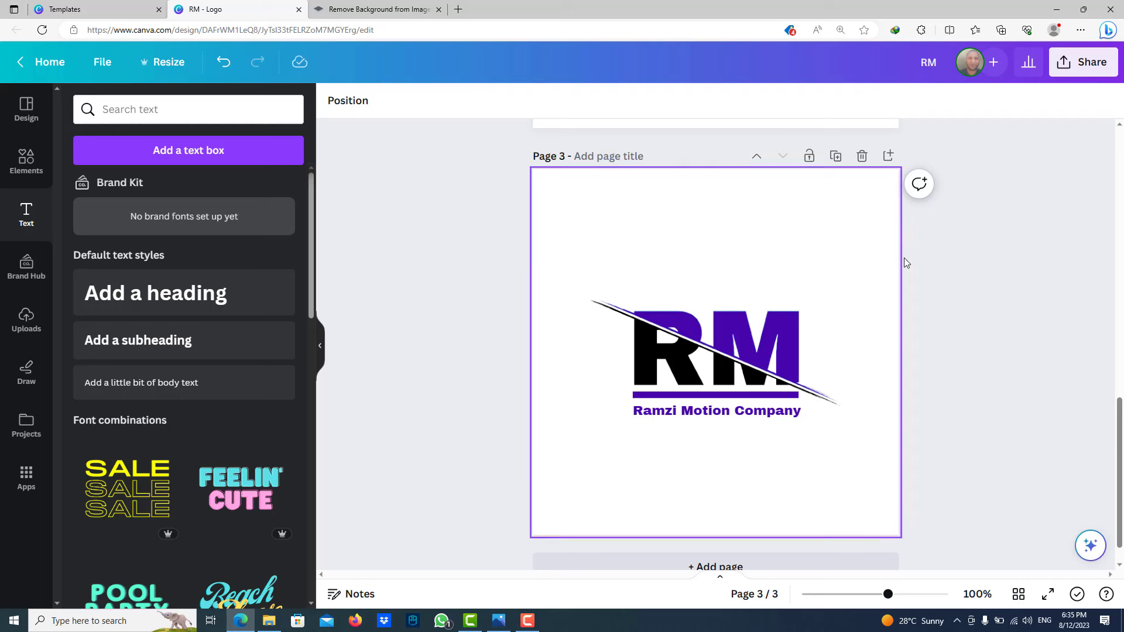
# - Set up a PNG download of the design at size 3.125, limited to page 3
pyautogui.click(852, 182)
pyautogui.click(1080, 64)
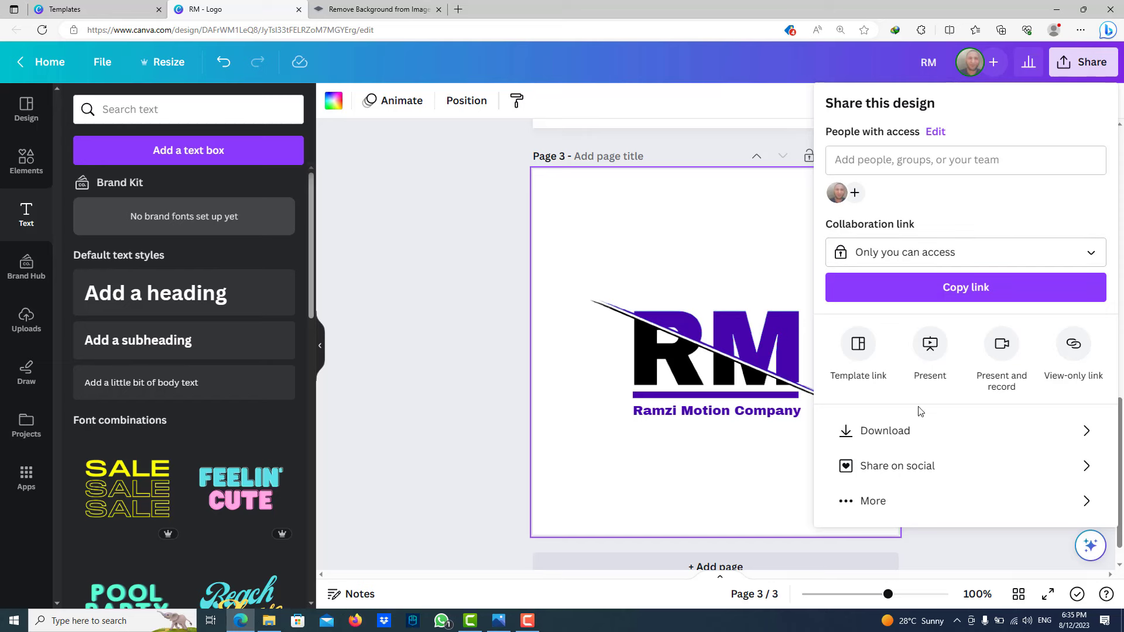
pyautogui.click(917, 431)
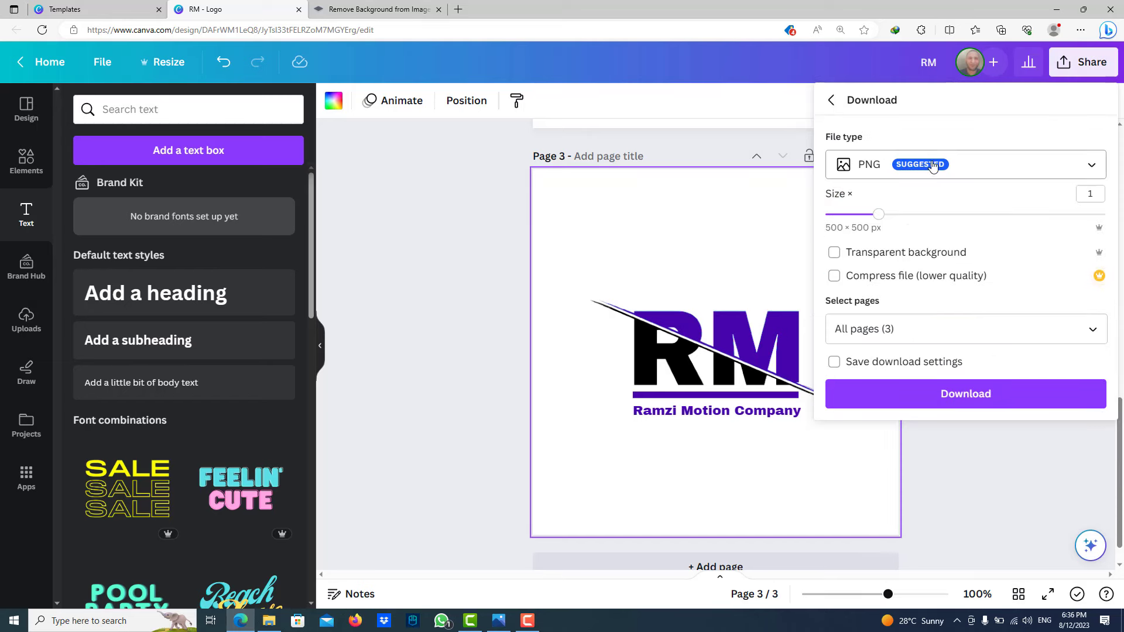
pyautogui.moveTo(877, 217); pyautogui.dragTo(1104, 215)
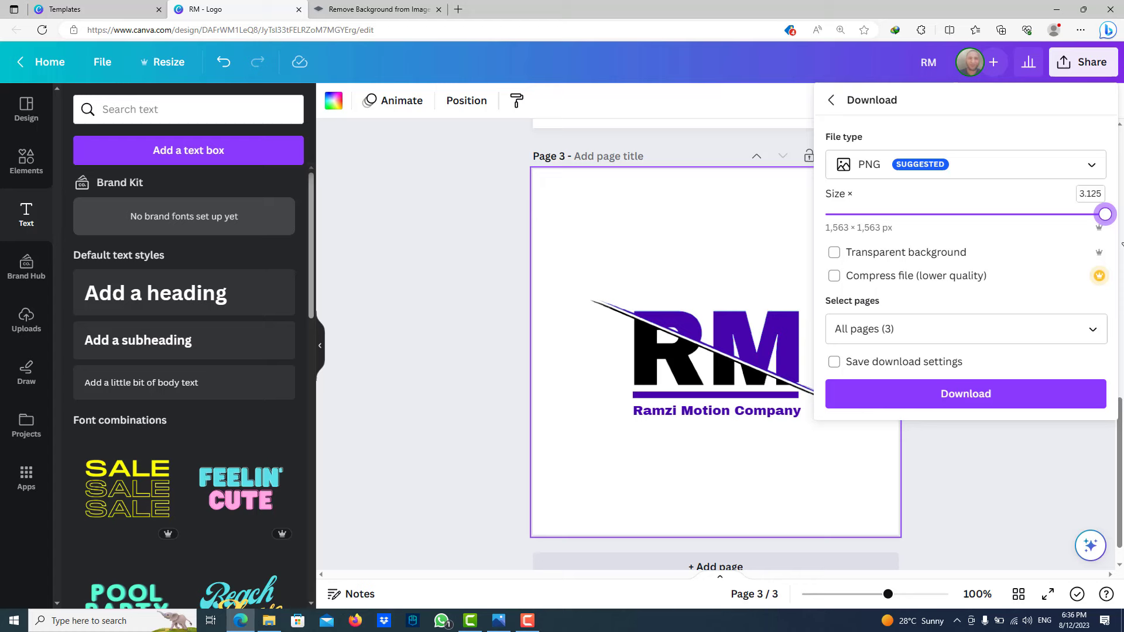
pyautogui.click(924, 338)
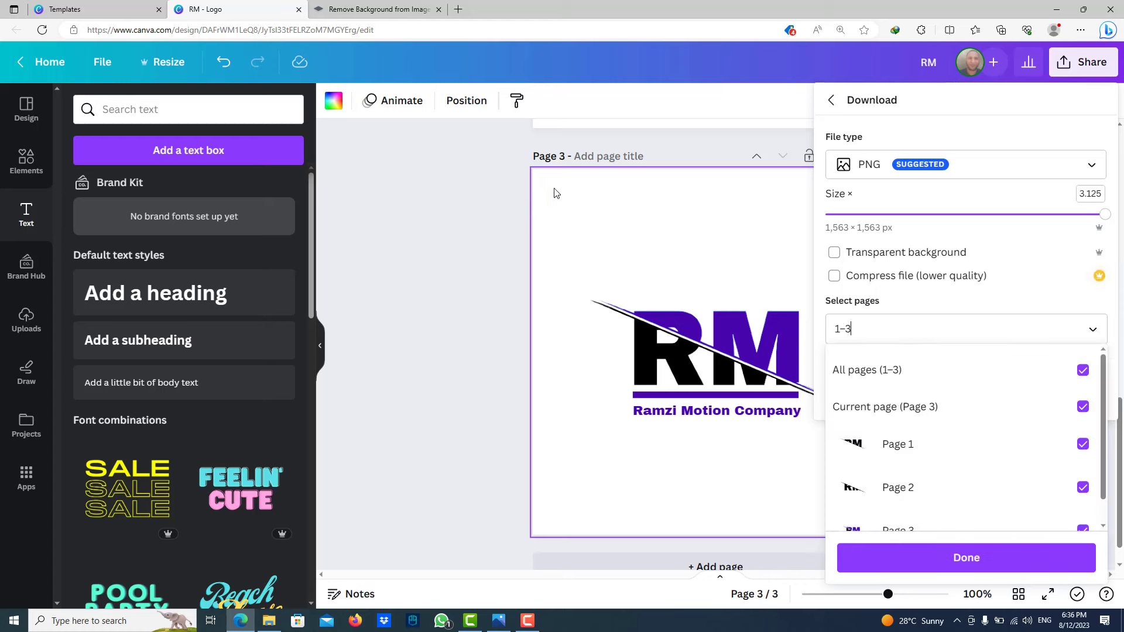
pyautogui.click(1082, 370)
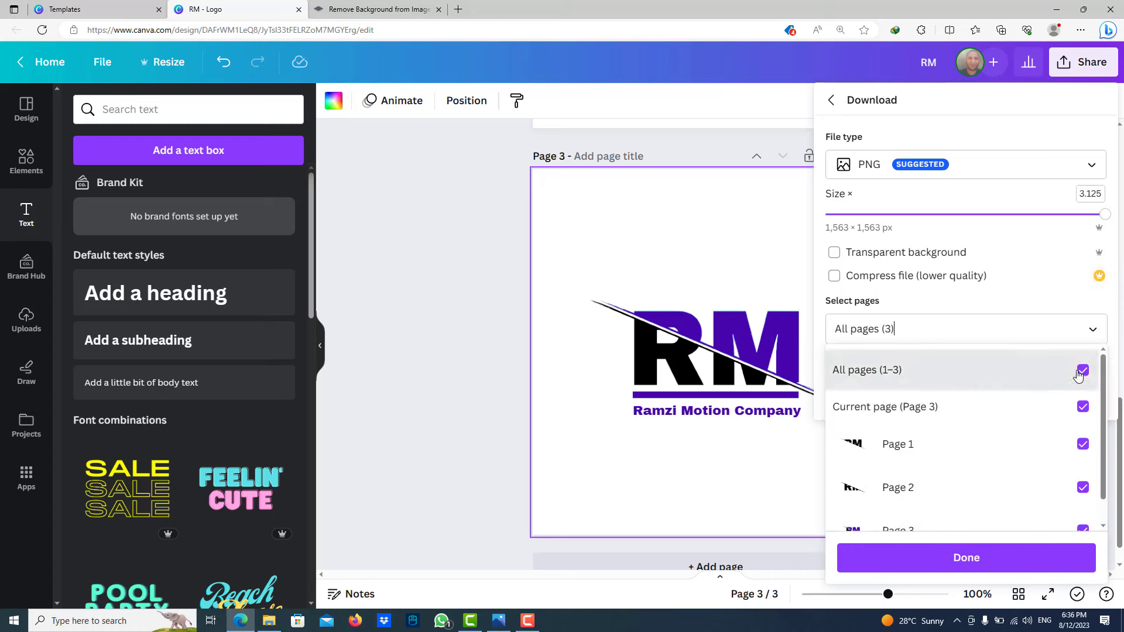
pyautogui.click(1082, 504)
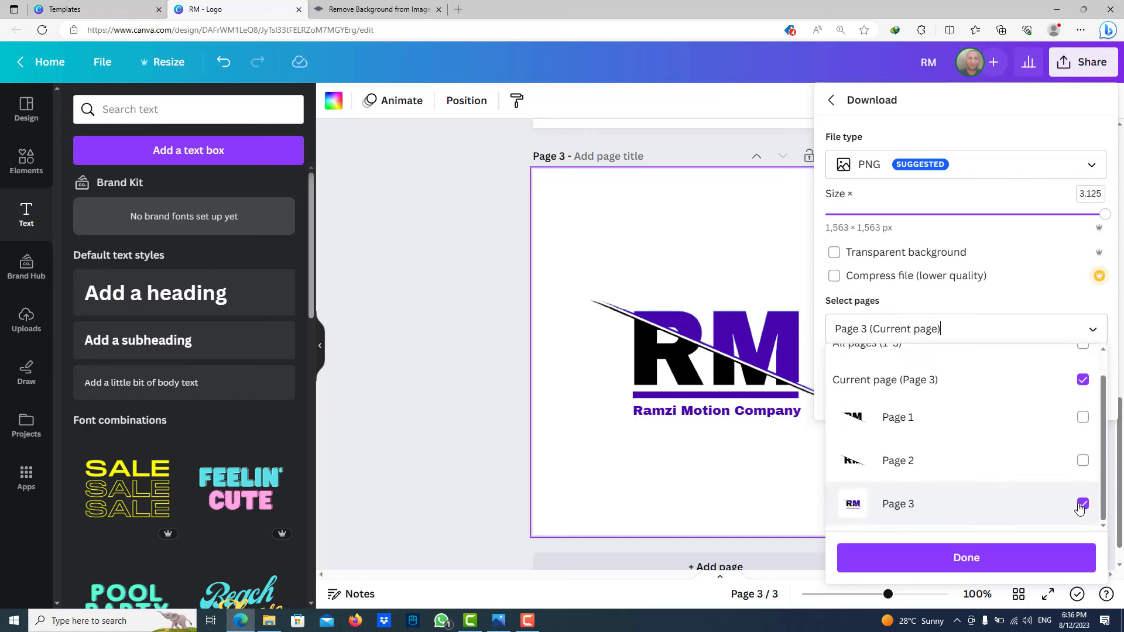
# - Give the PNG download a transparent background and download it
pyautogui.click(832, 254)
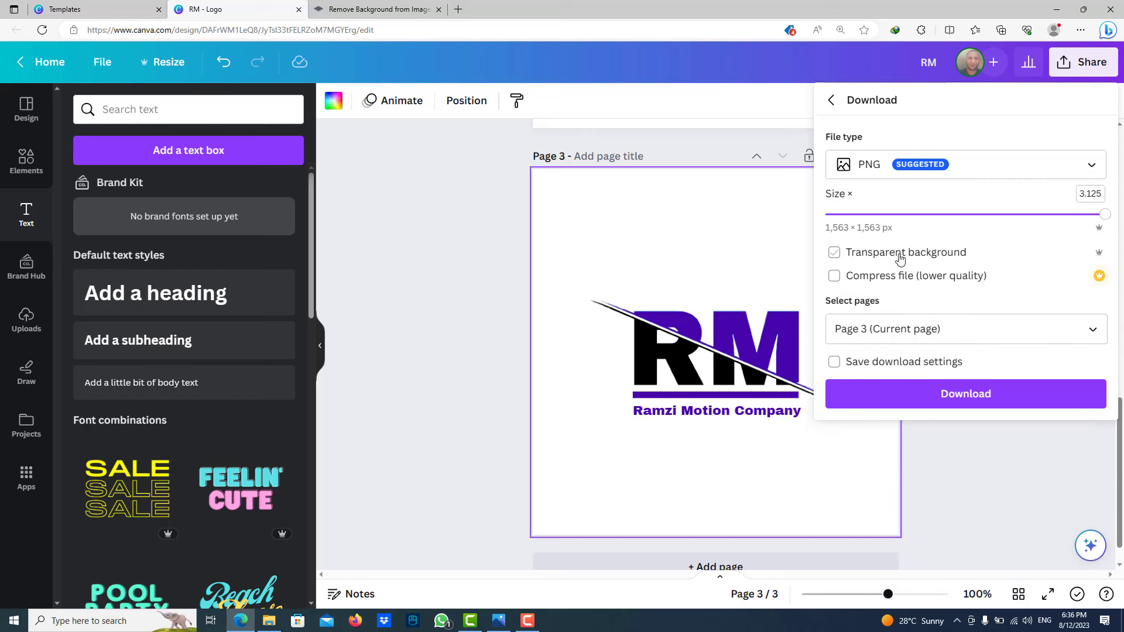
pyautogui.click(835, 254)
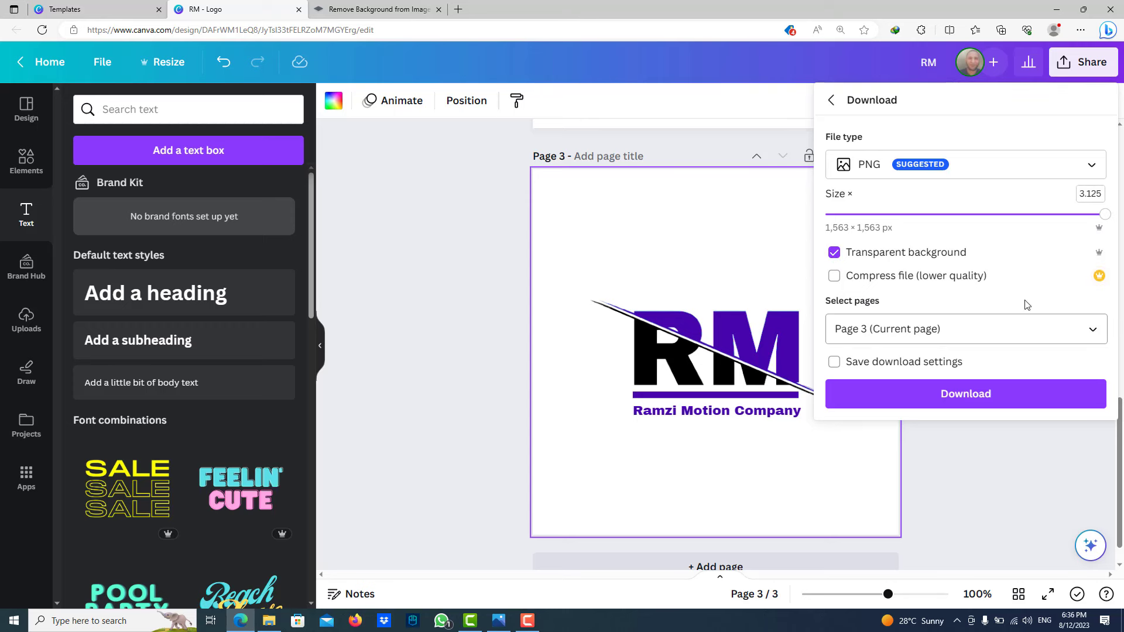
pyautogui.click(922, 393)
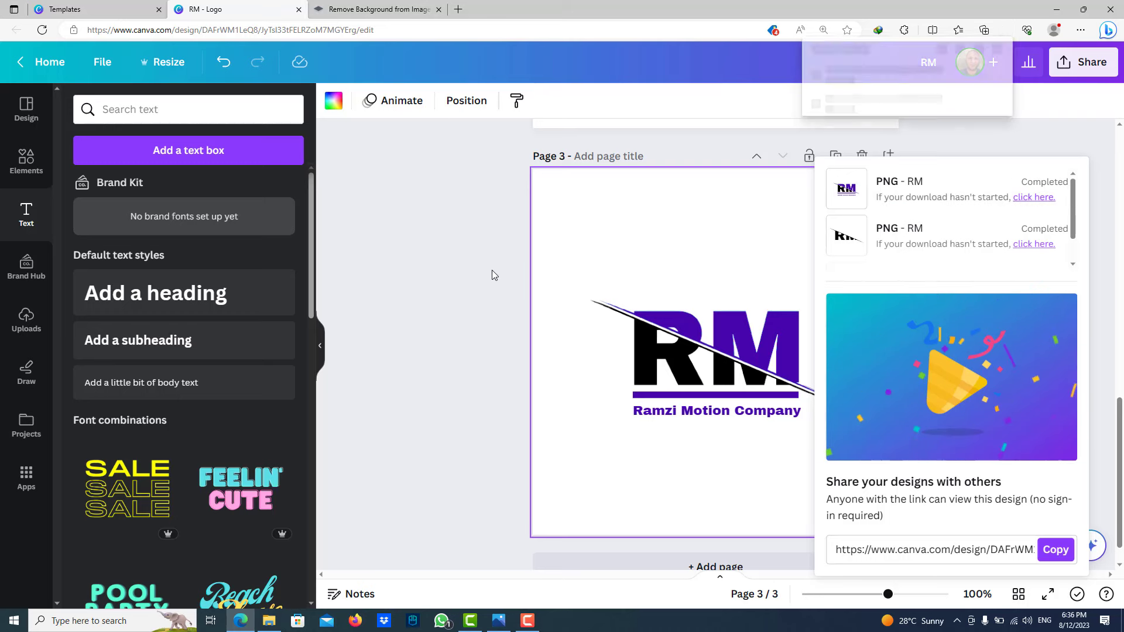
pyautogui.click(697, 311)
# - Replace the remove.bg page with Google, search for photopea and open the Photopea online photo editor
pyautogui.click(383, 10)
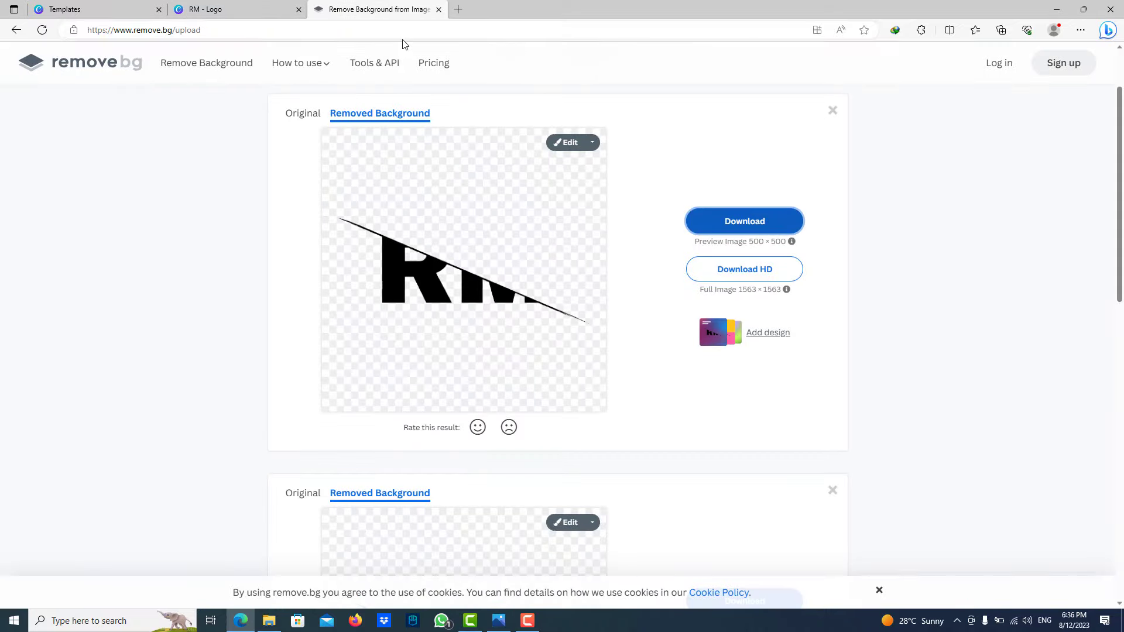
pyautogui.click(401, 29)
pyautogui.write('goo')
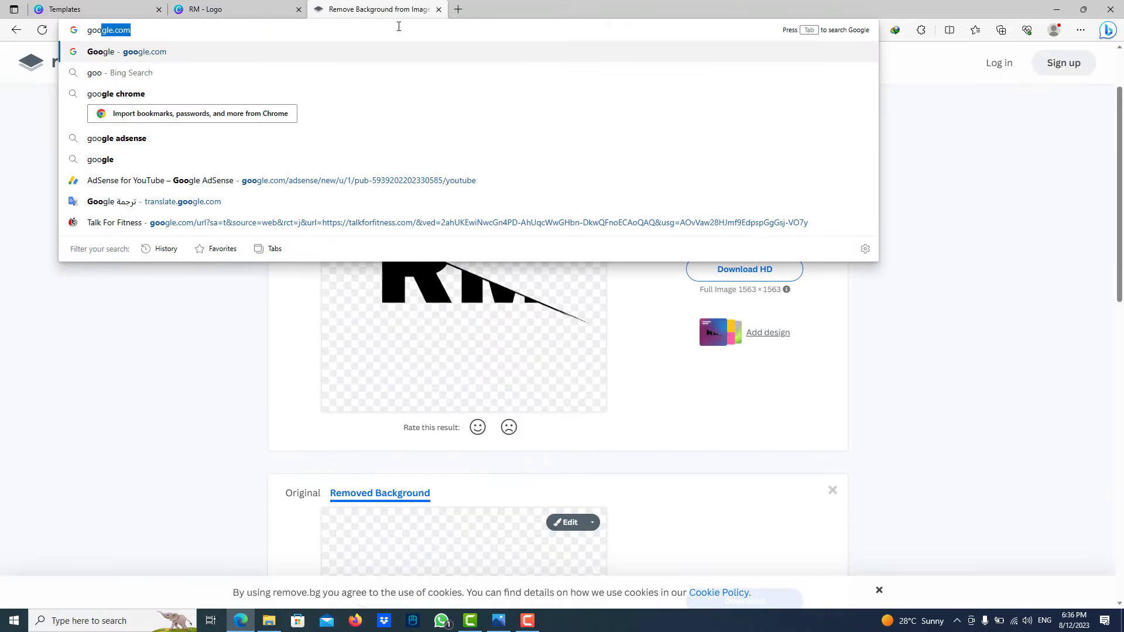
pyautogui.press('Return')
pyautogui.write('ph')
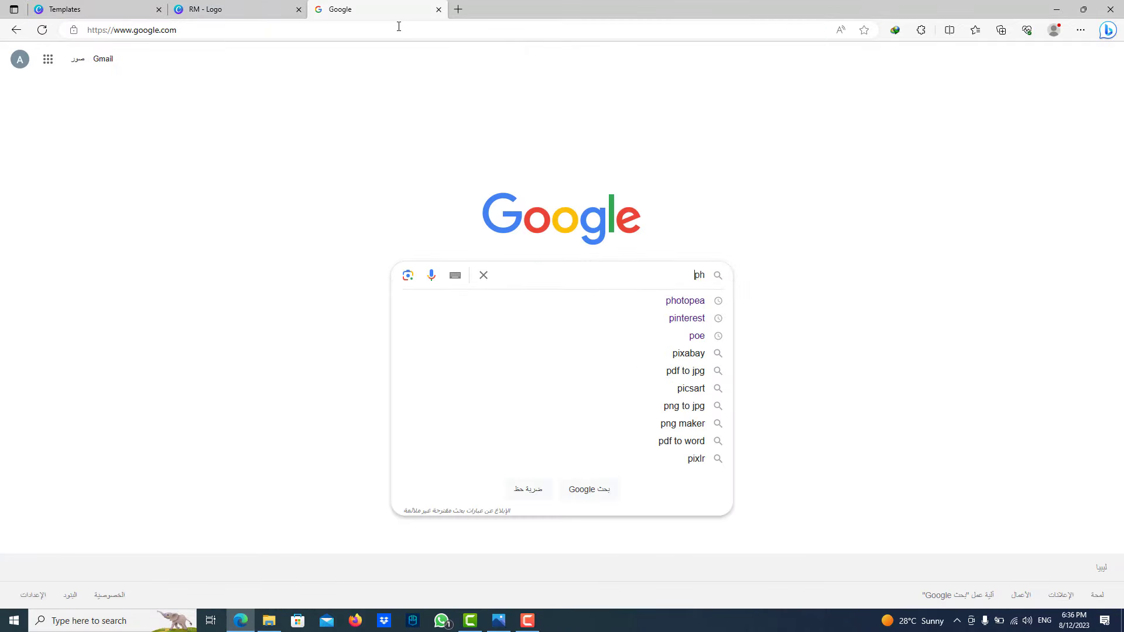
pyautogui.write('otopea')
pyautogui.press('Return')
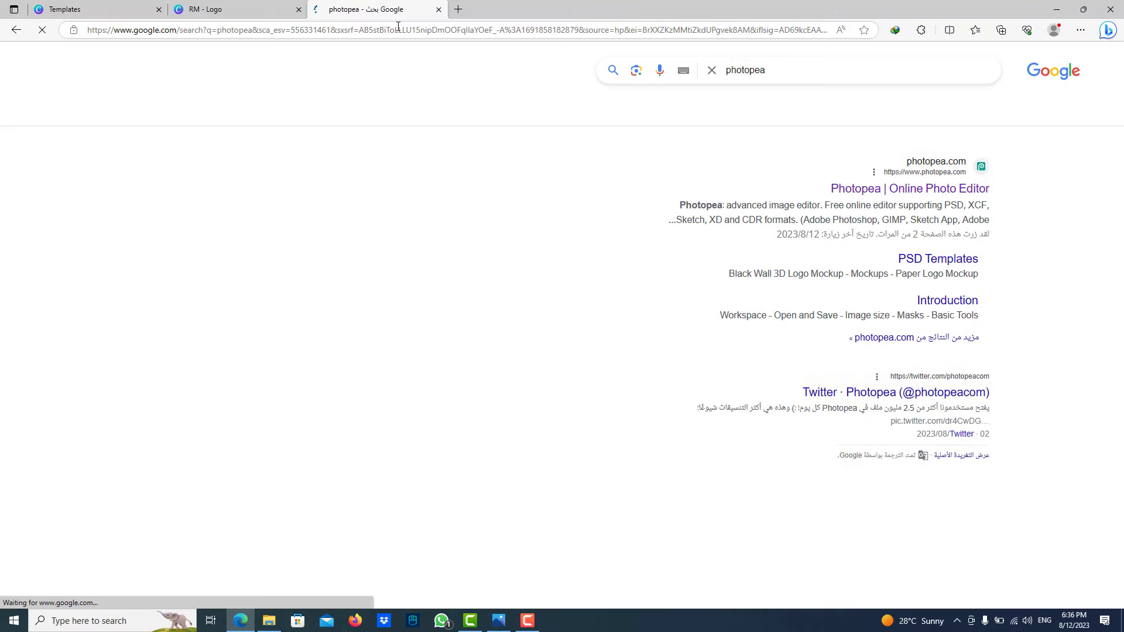
pyautogui.click(885, 188)
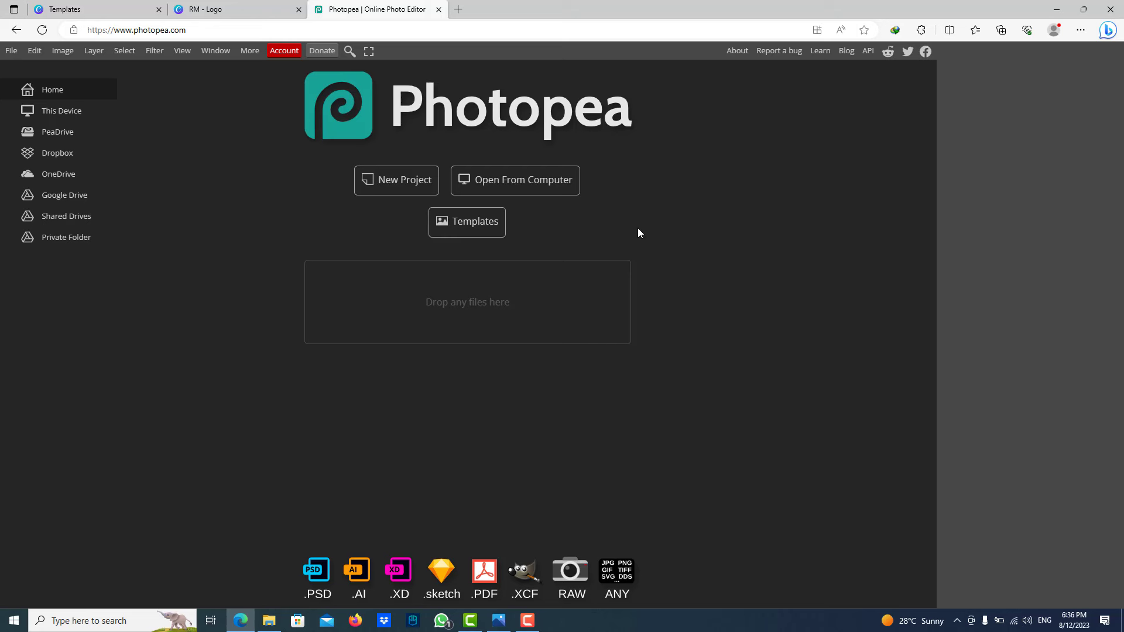
# - Find the Logo Mockup on Office Glass among the Photopea templates and open it for editing
pyautogui.click(485, 227)
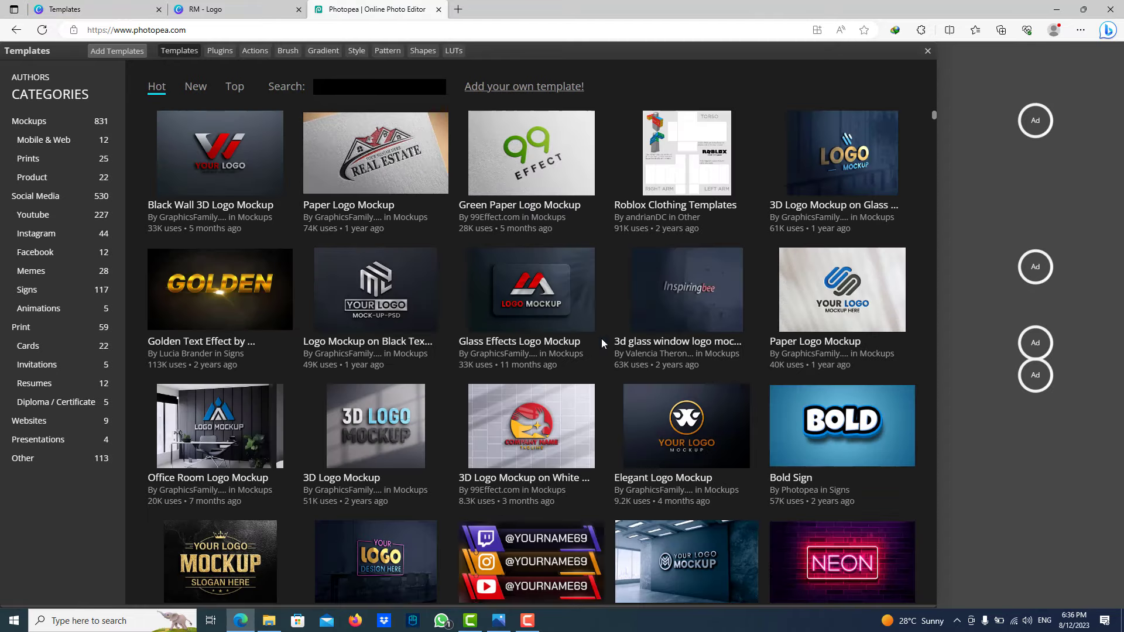
pyautogui.scroll(-3, 604, 349)
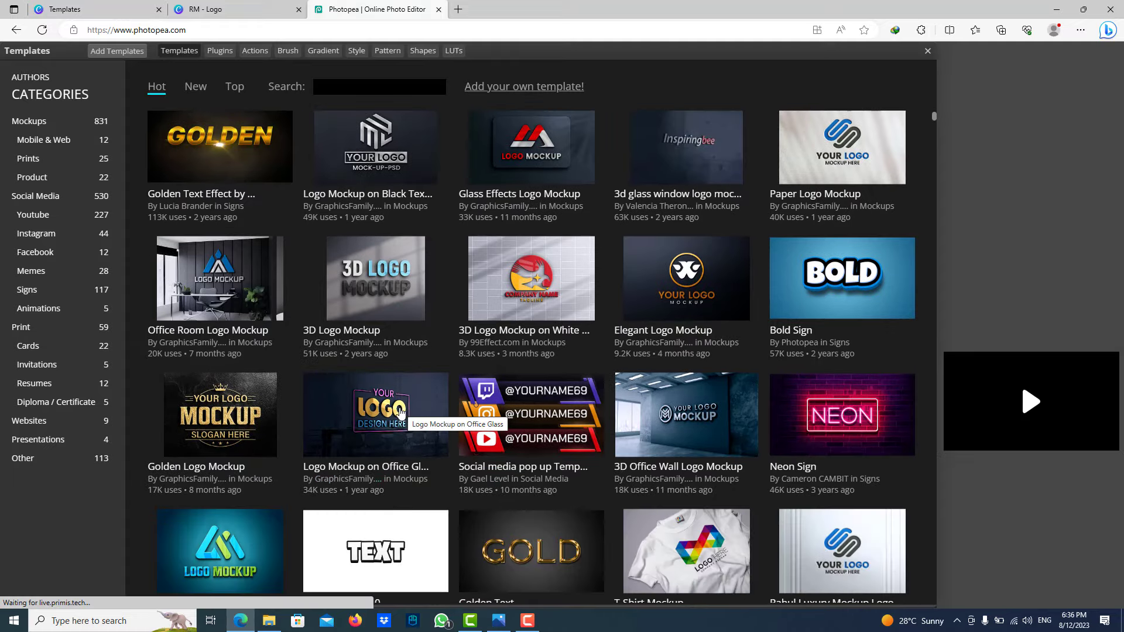
pyautogui.click(400, 411)
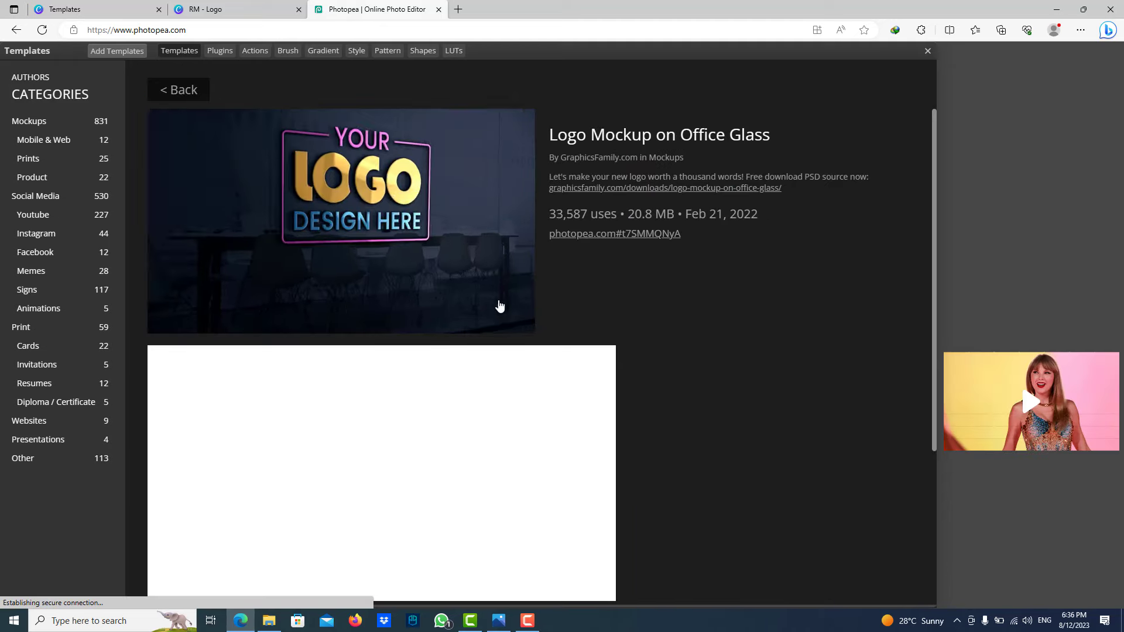
pyautogui.click(564, 235)
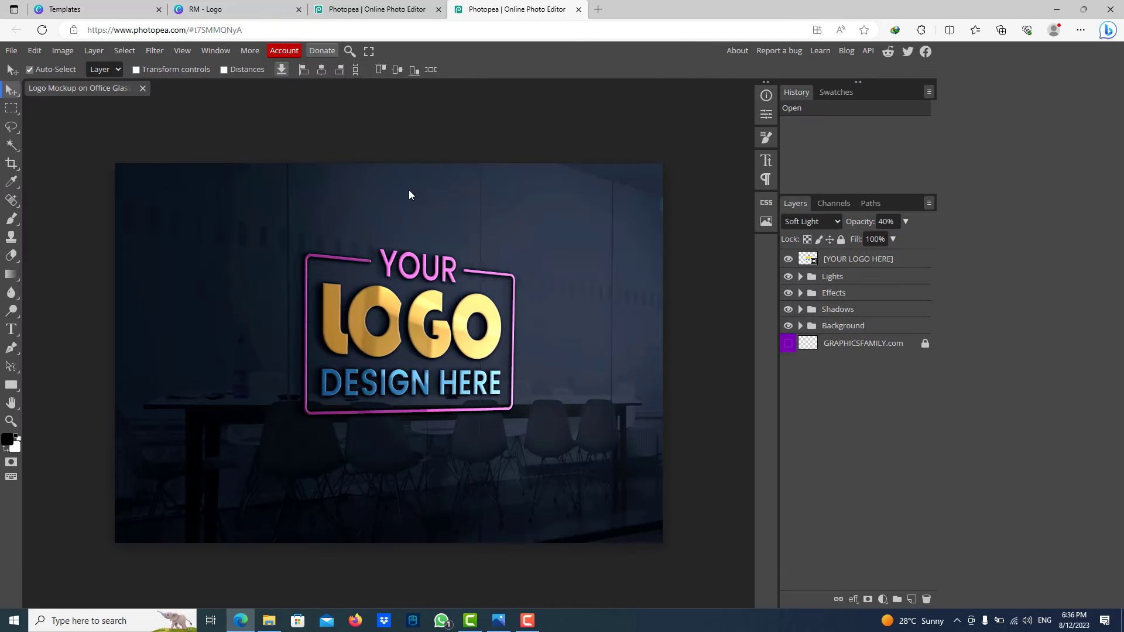
# - Open the contents of the [YOUR LOGO HERE] smart object and hide its Group 3 copy placeholder group
pyautogui.click(823, 260)
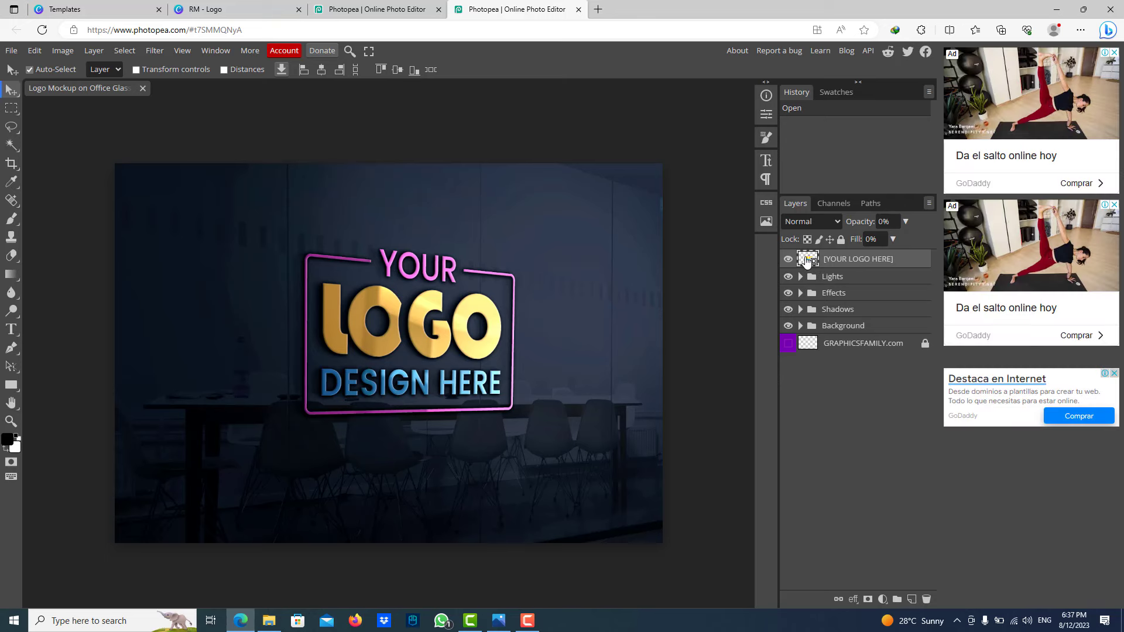
pyautogui.doubleClick(807, 260)
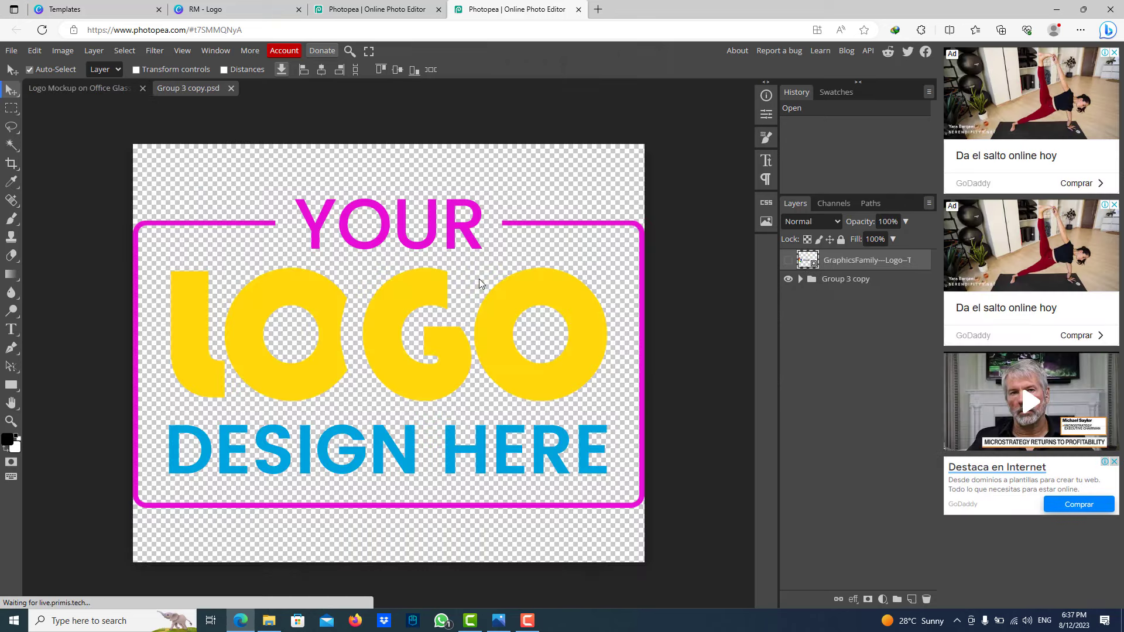
pyautogui.click(788, 279)
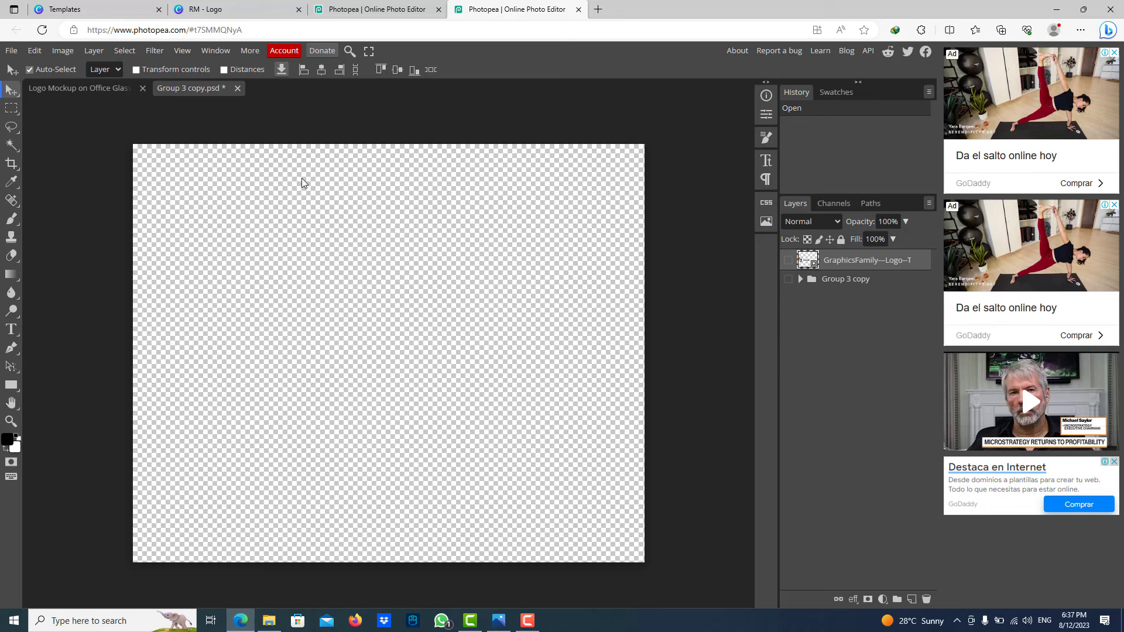
# - Place the downloaded RM logo in the smart object, scale it to 62.76% and position it near the canvas centre
pyautogui.click(1080, 30)
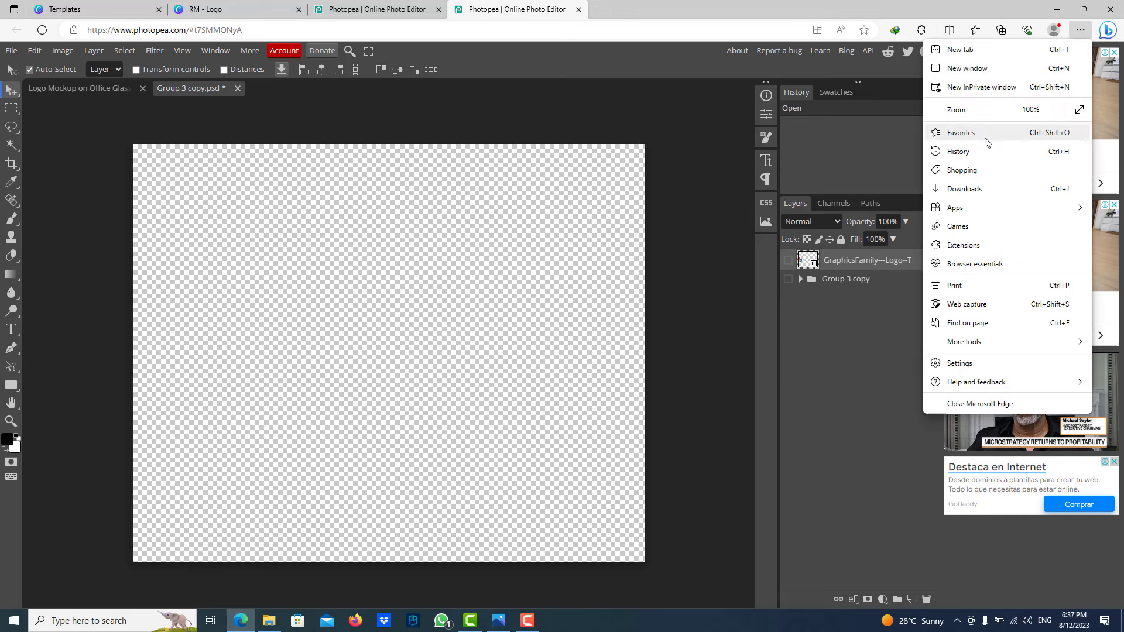
pyautogui.click(976, 197)
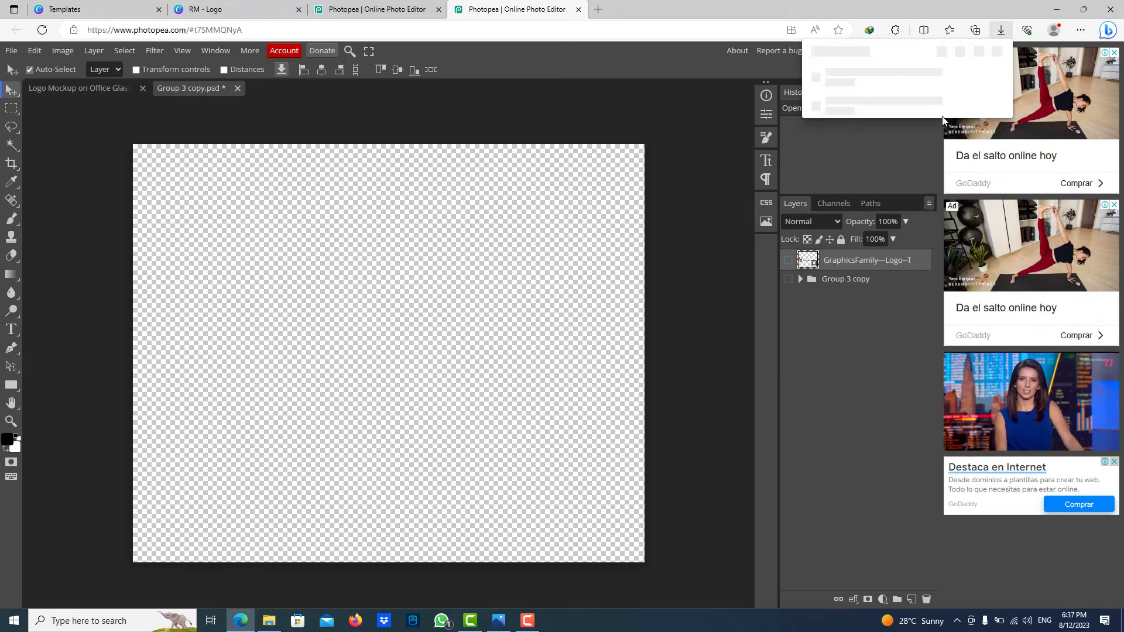
pyautogui.moveTo(850, 76); pyautogui.dragTo(314, 342)
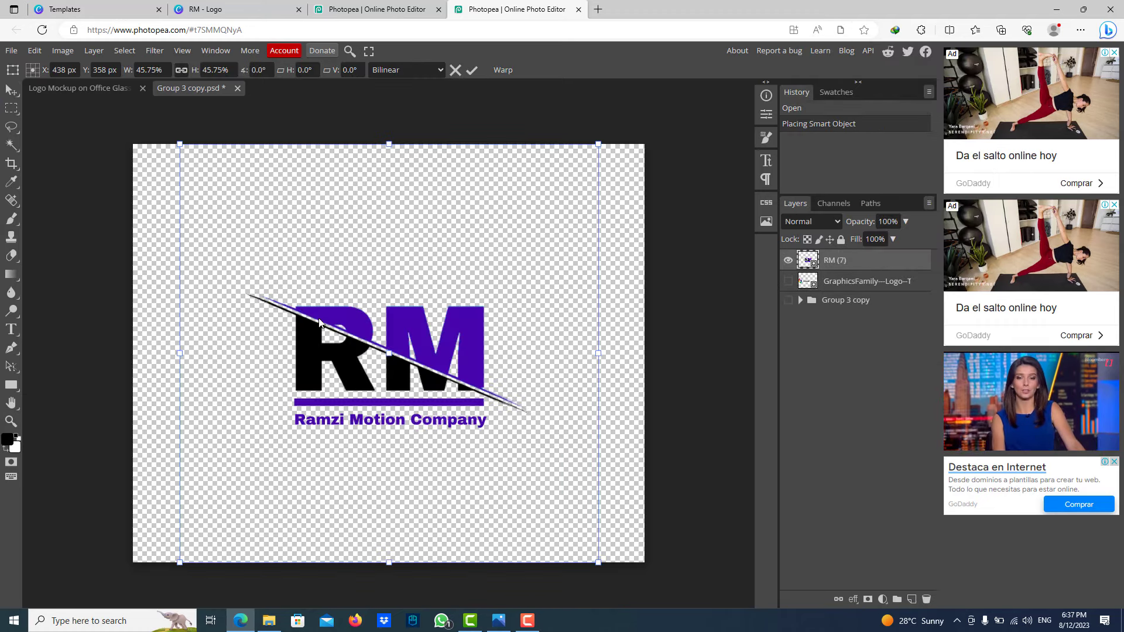
pyautogui.moveTo(178, 143); pyautogui.dragTo(113, 77)
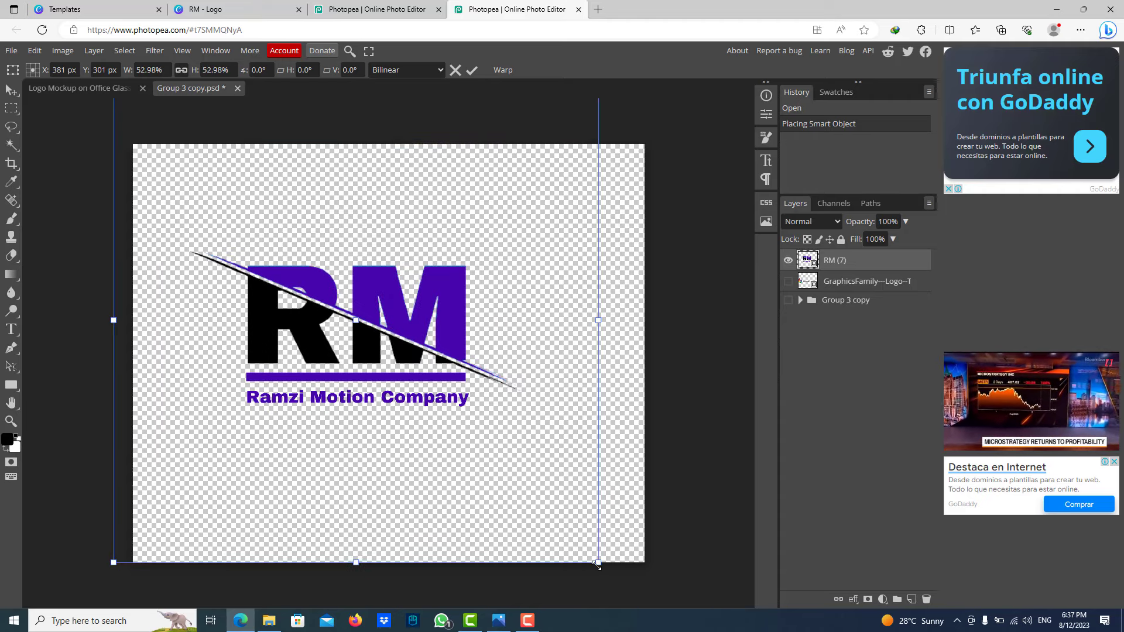
pyautogui.moveTo(597, 564); pyautogui.dragTo(688, 606)
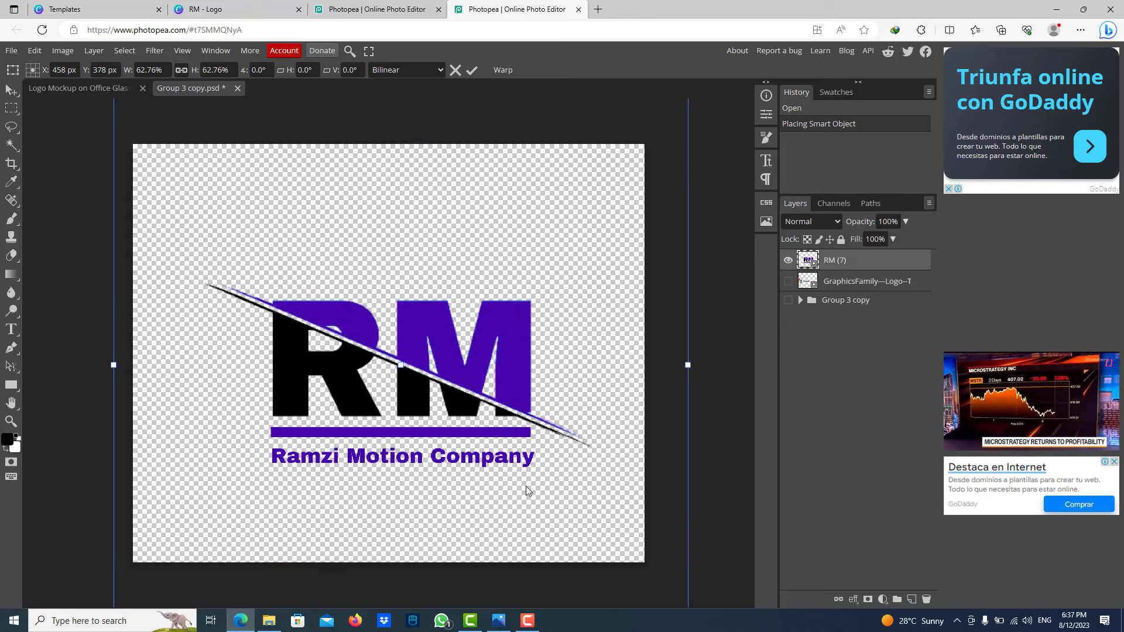
pyautogui.moveTo(503, 375); pyautogui.dragTo(483, 349)
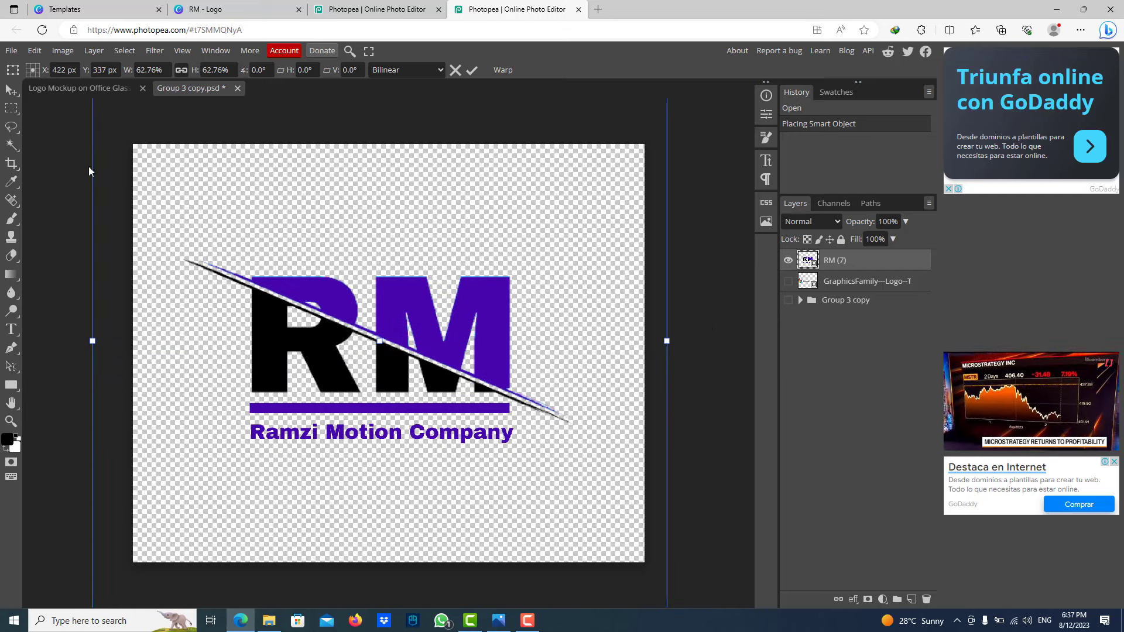
# - Save the smart object and return to the office glass mockup to inspect the logo up close
pyautogui.click(11, 52)
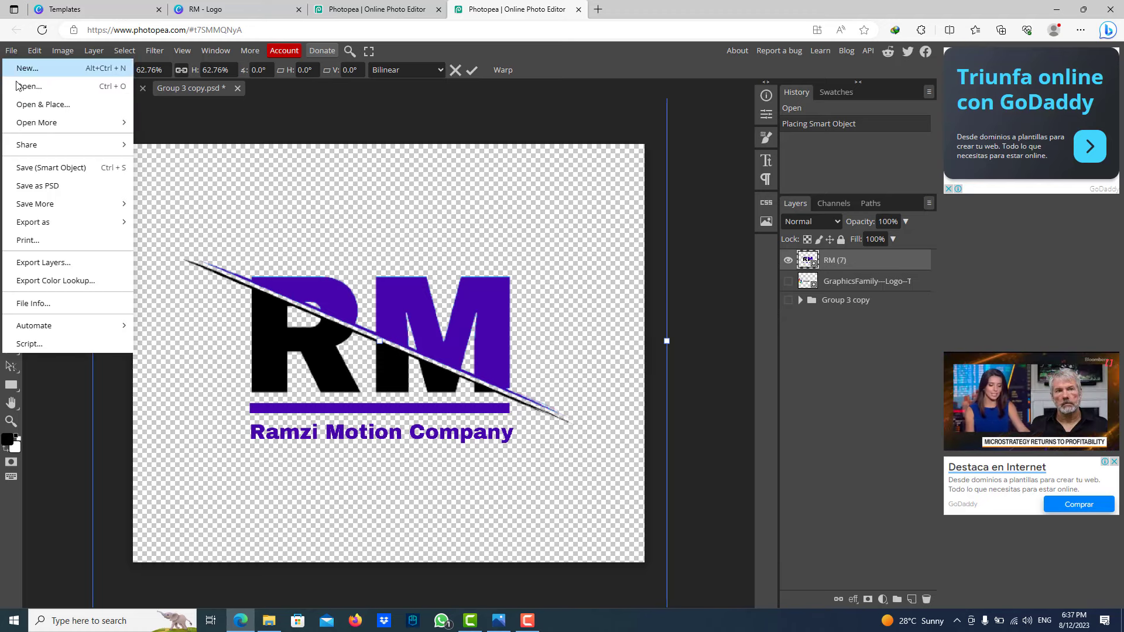
pyautogui.click(40, 169)
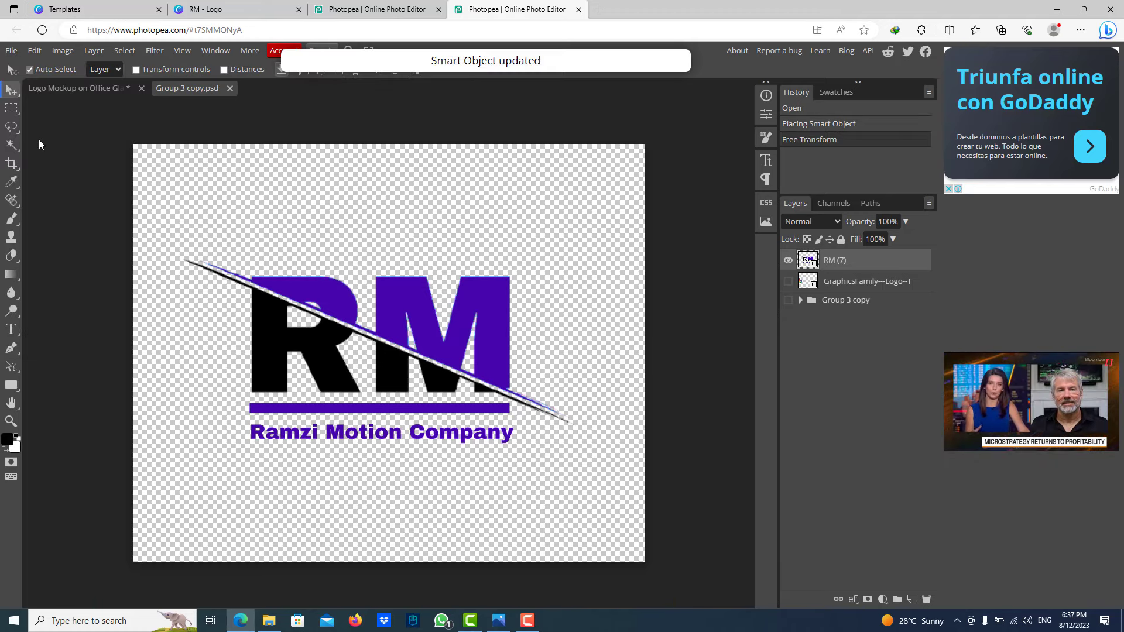
pyautogui.doubleClick(54, 90)
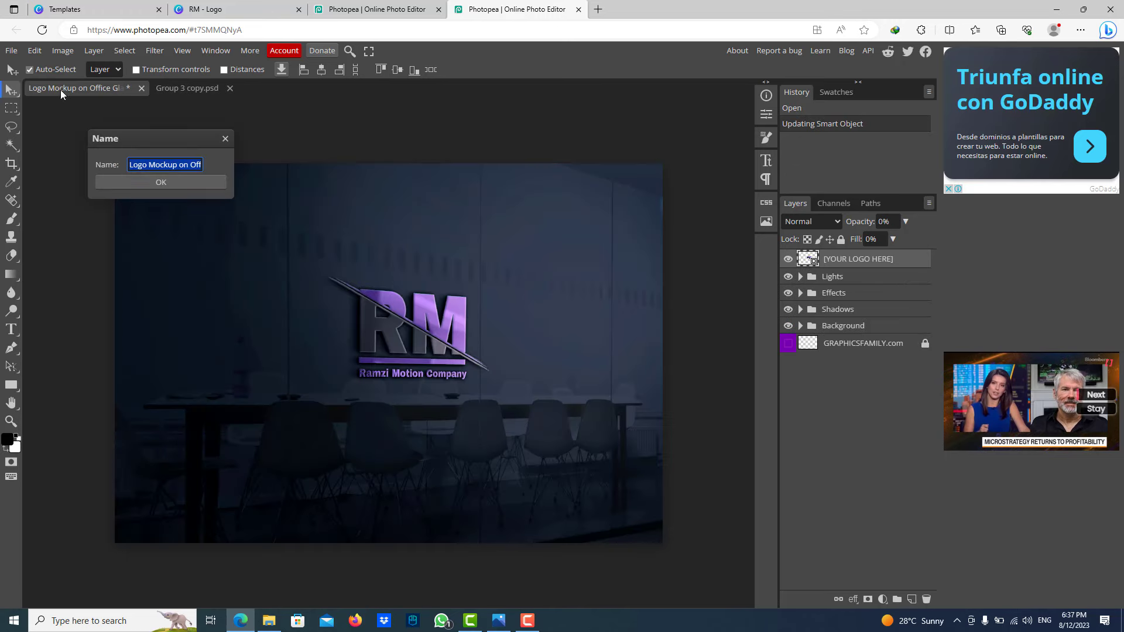
pyautogui.scroll(5, 381, 374)
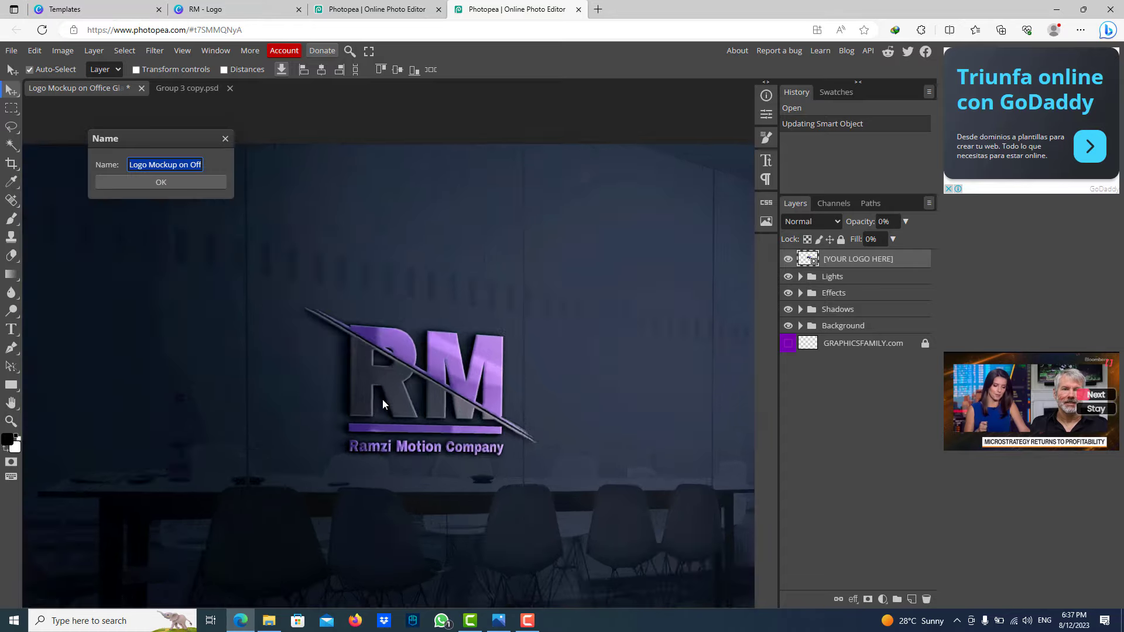
pyautogui.scroll(-5, 386, 404)
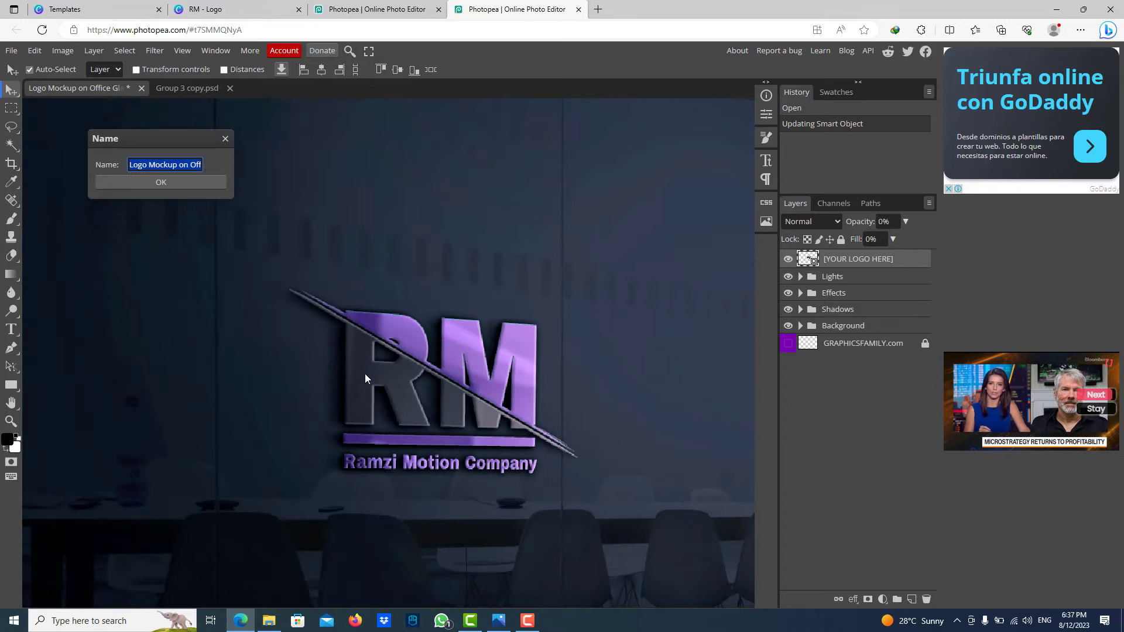
pyautogui.scroll(-2, 467, 393)
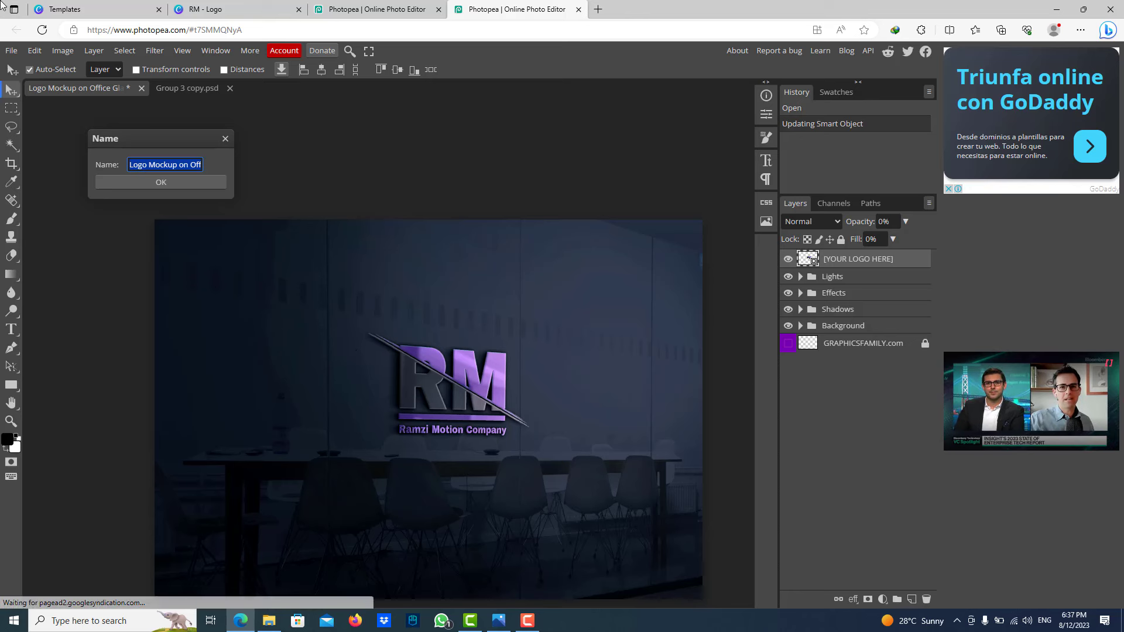
# - Export the finished office glass mockup as a PNG at 100% quality and save it
pyautogui.click(10, 52)
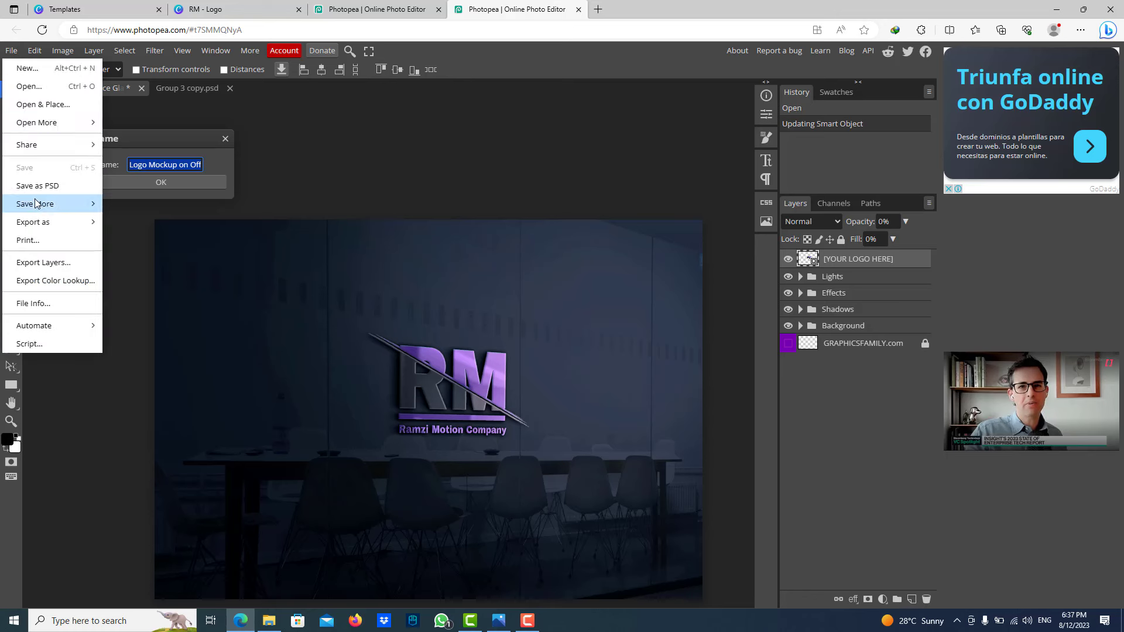
pyautogui.moveTo(41, 223)
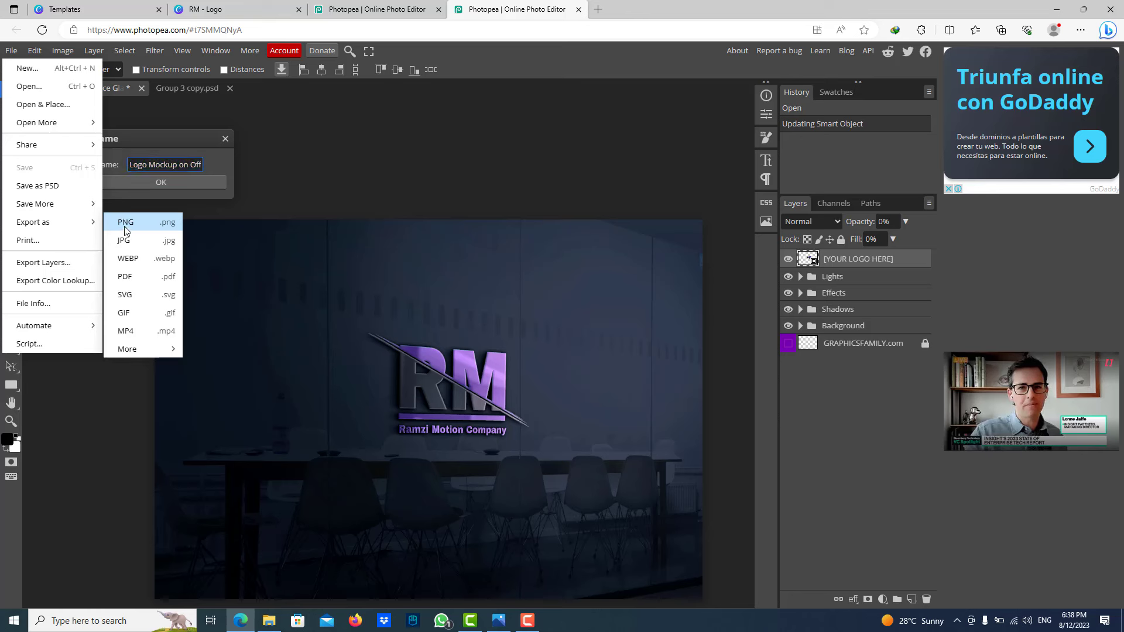
pyautogui.click(125, 229)
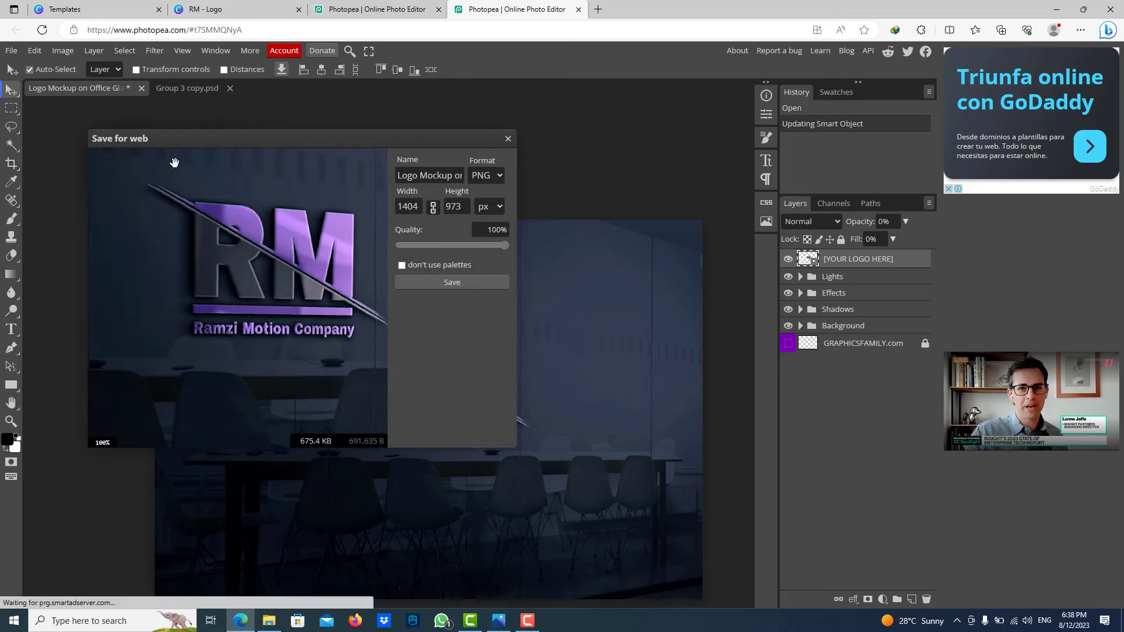
pyautogui.click(424, 280)
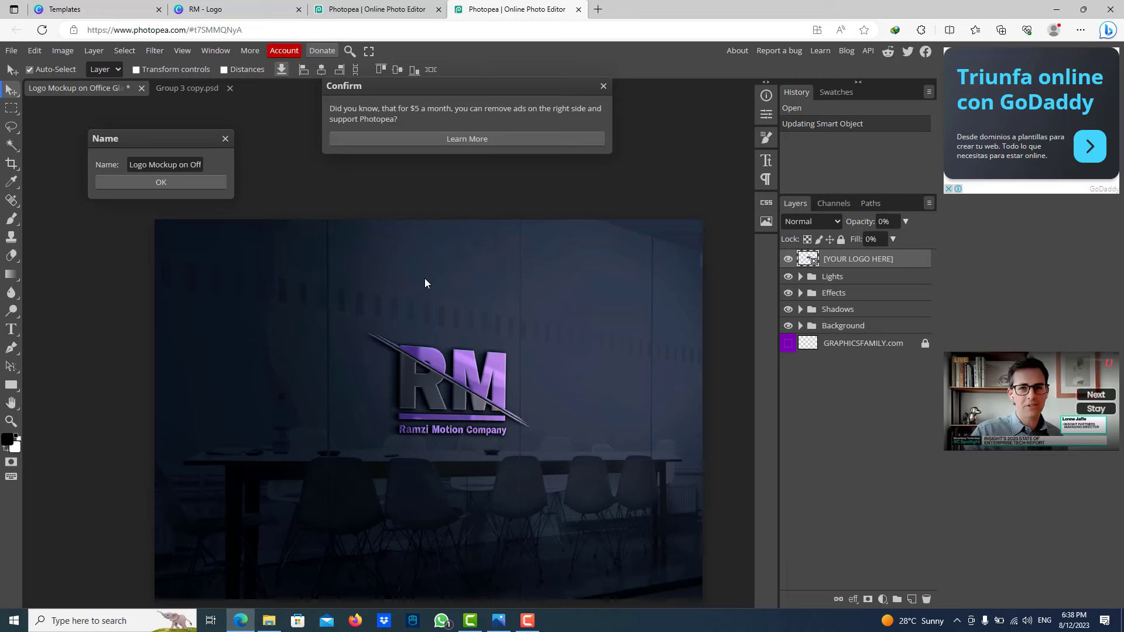